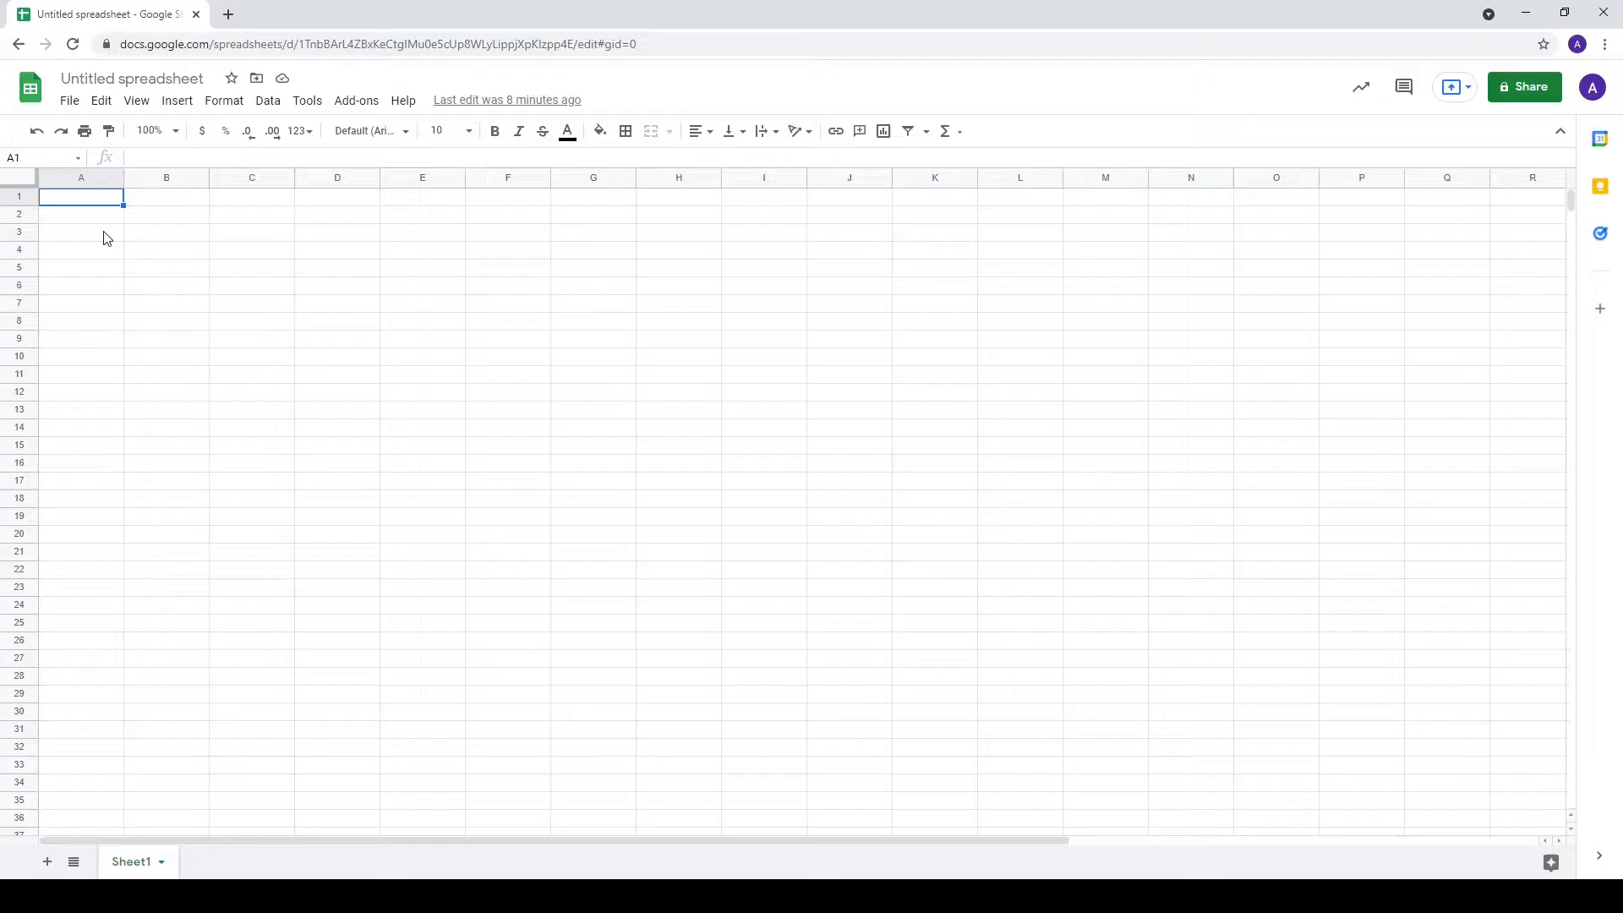
# - Enter the column headers x in A1 and y in B1
pyautogui.write('x')
pyautogui.press('Tab')
pyautogui.write('y')
pyautogui.press('Return')
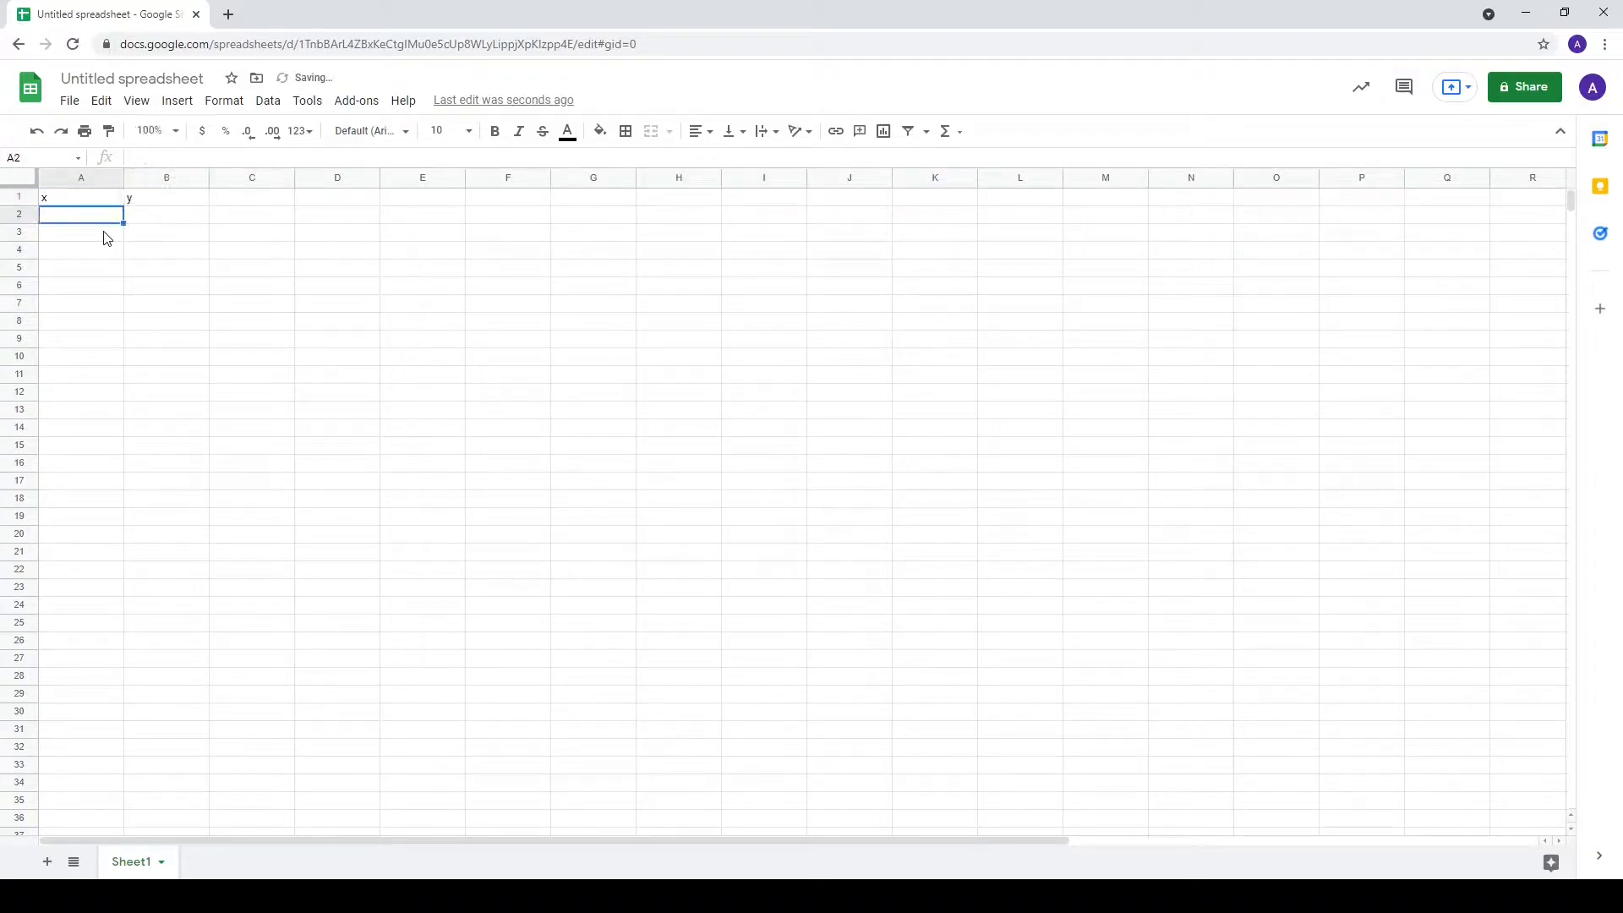
# - Start the x column with 0 in A2 and the formula =1+A2 in A3
pyautogui.write('0')
pyautogui.press('Return')
pyautogui.write('=1+')
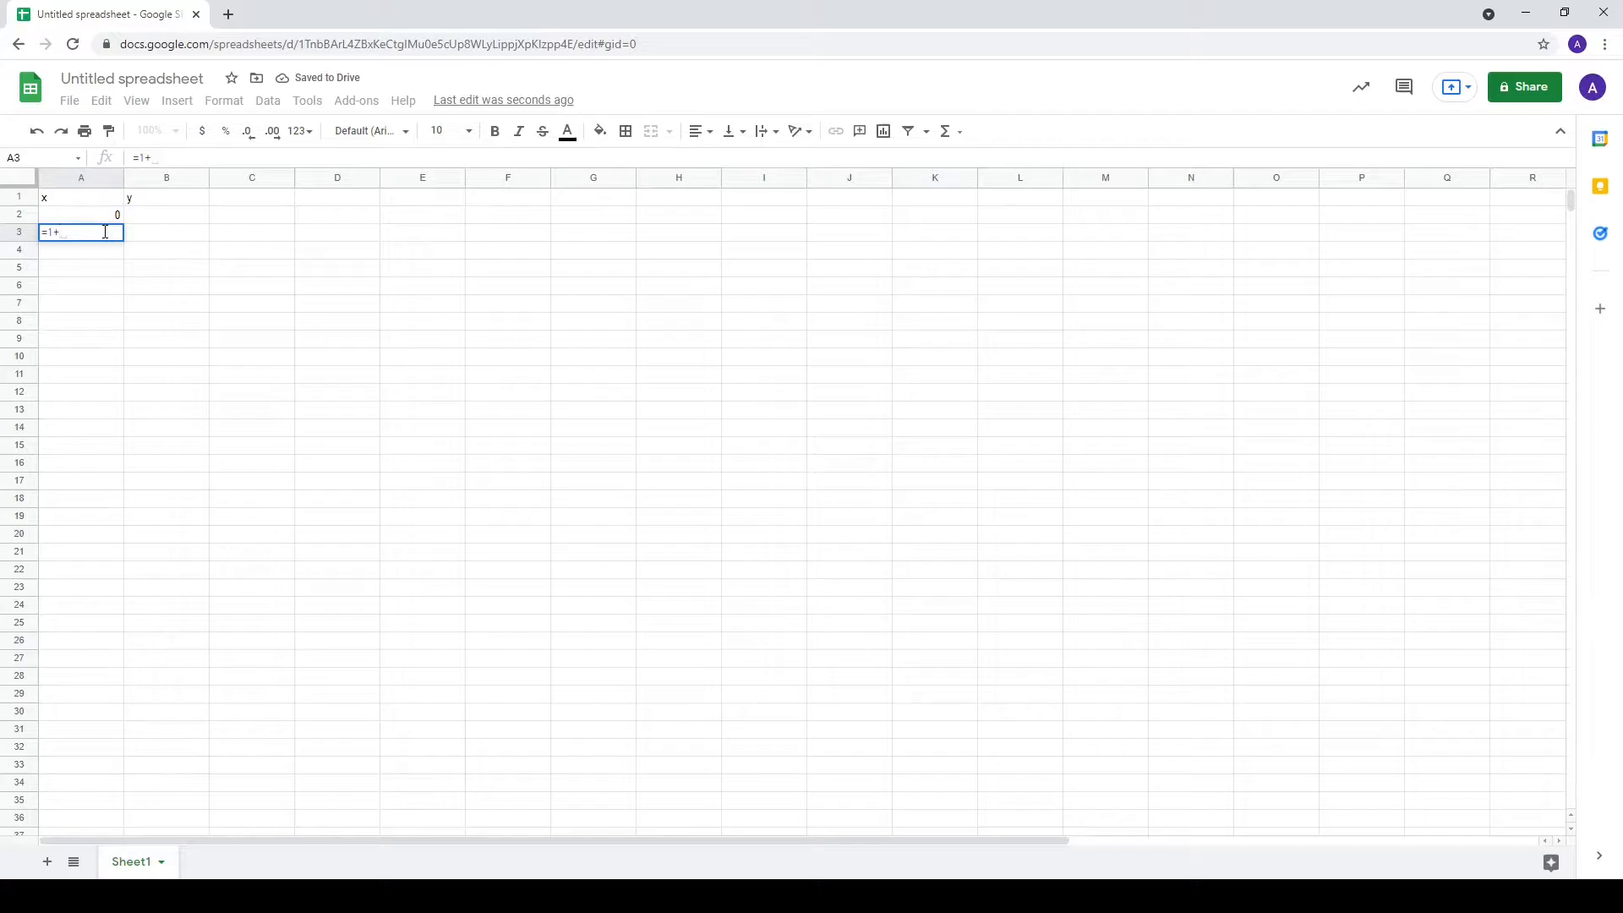
pyautogui.press('Up')
pyautogui.press('Return')
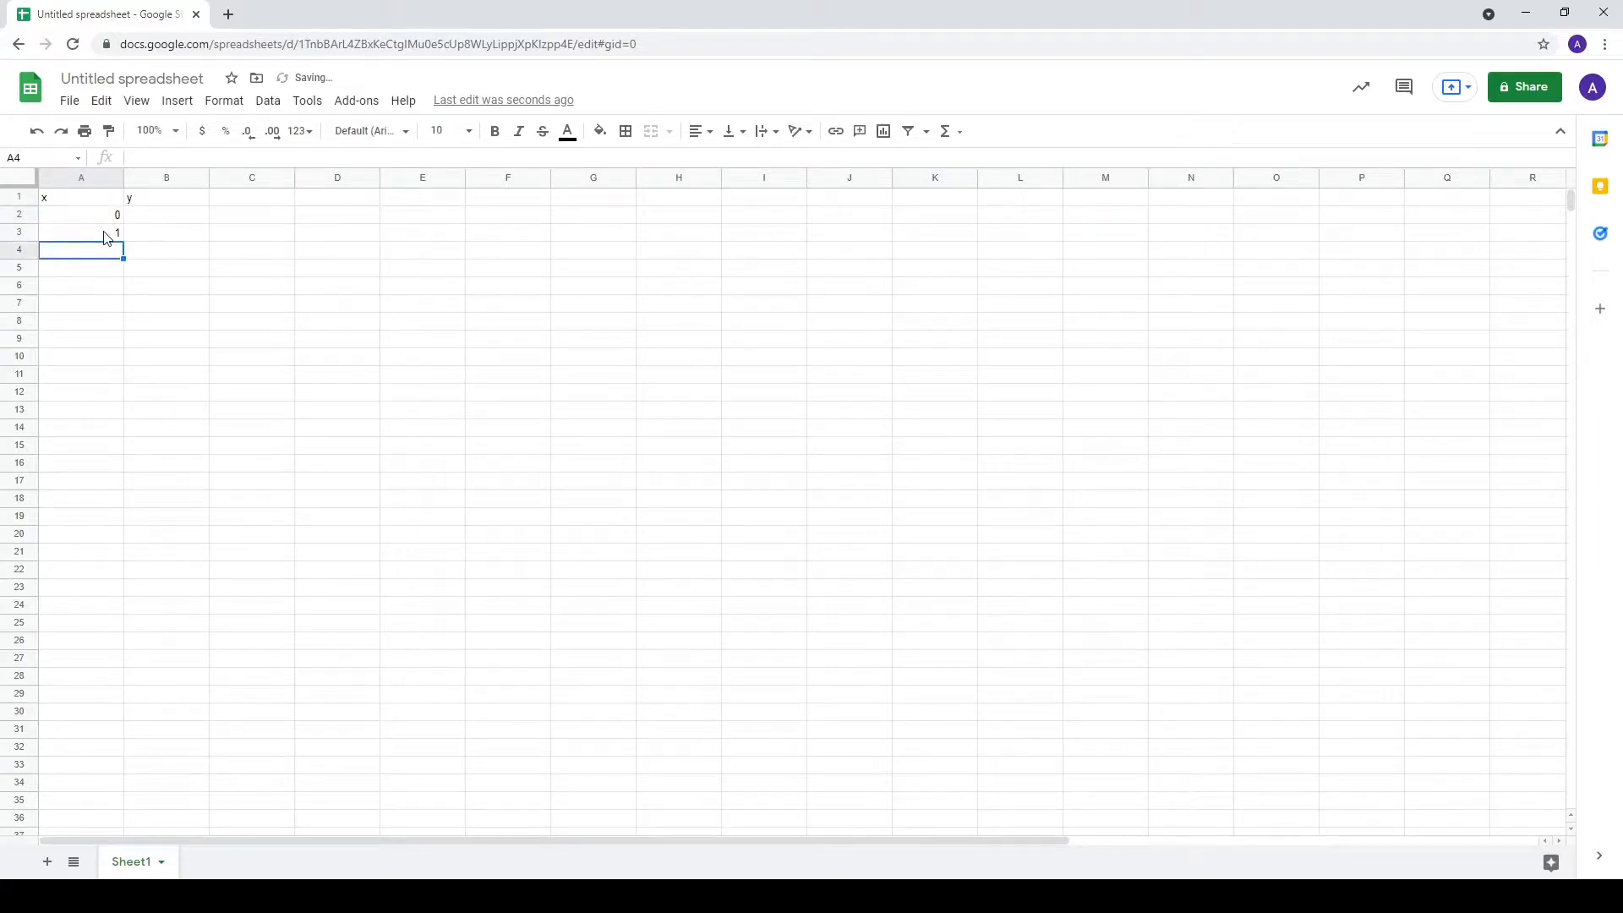
# - Copy the A3 formula down the x column through A12 and clear the cell below it
pyautogui.click(107, 237)
pyautogui.hotkey('ctrl', 'c')
pyautogui.press('Down')
pyautogui.hotkey('shift', 'Down')
pyautogui.hotkey('shift', 'Down')
pyautogui.hotkey('shift', 'Down')
pyautogui.hotkey('shift', 'Down')
pyautogui.hotkey('shift', 'Down')
pyautogui.hotkey('shift', 'Down')
pyautogui.hotkey('shift', 'Down')
pyautogui.hotkey('shift', 'Down')
pyautogui.hotkey('shift', 'Down')
pyautogui.hotkey('shift', 'Down')
pyautogui.hotkey('shift', 'Down')
pyautogui.hotkey('shift', 'Down')
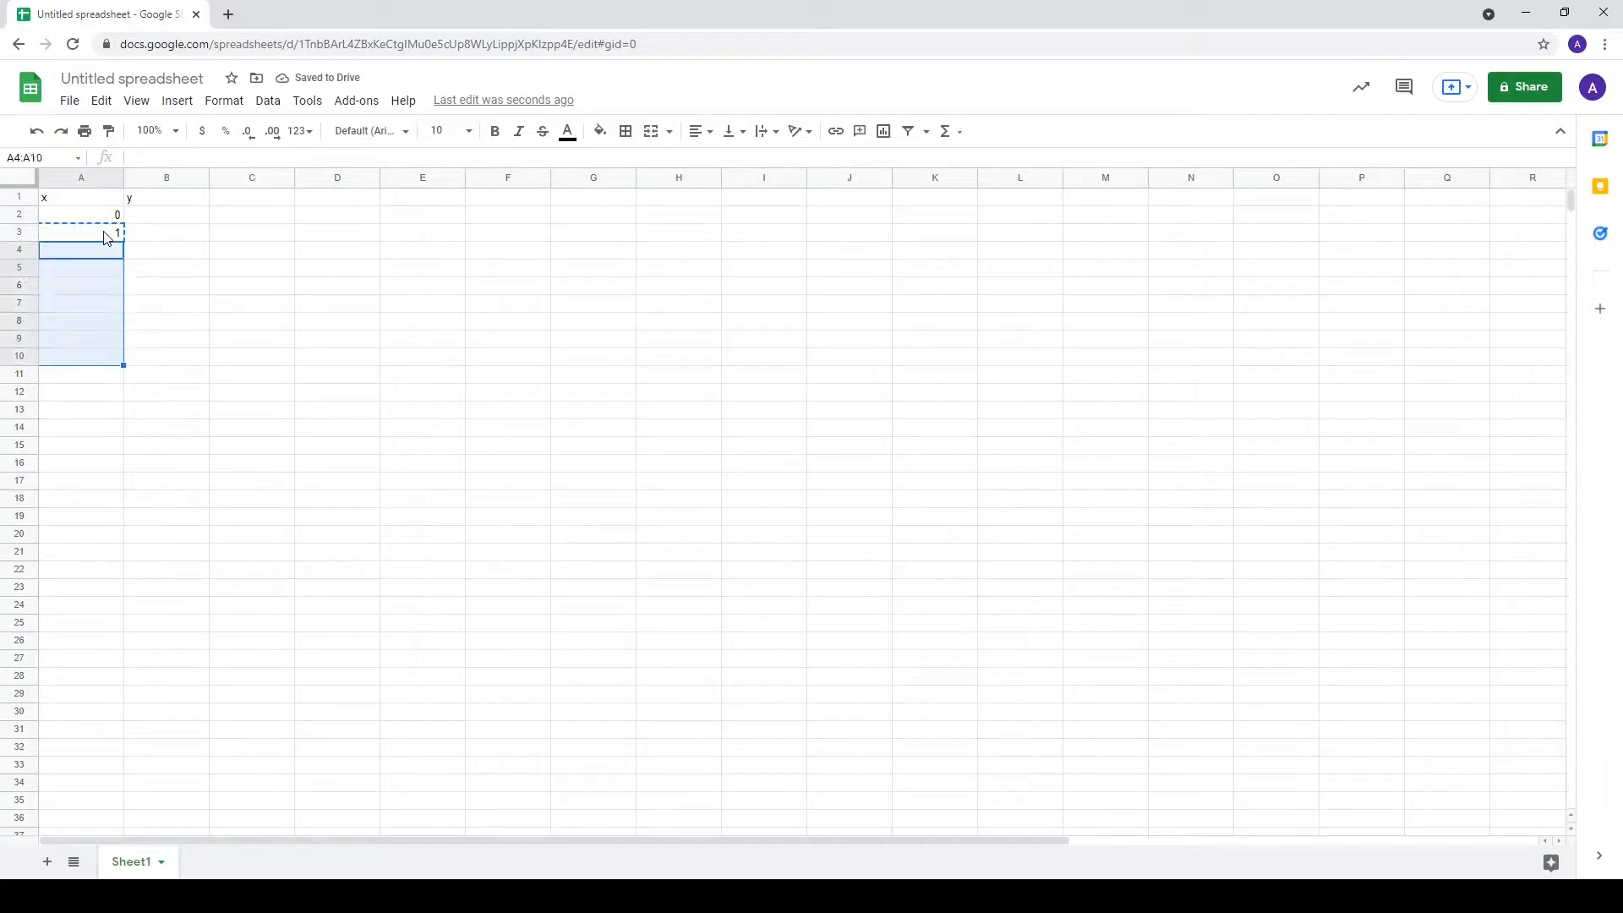
pyautogui.hotkey('shift', 'Up')
pyautogui.hotkey('shift', 'Up')
pyautogui.hotkey('shift', 'Up')
pyautogui.hotkey('ctrl', 'v')
pyautogui.press('Down')
pyautogui.hotkey('ctrl', 'Down')
pyautogui.press('Delete')
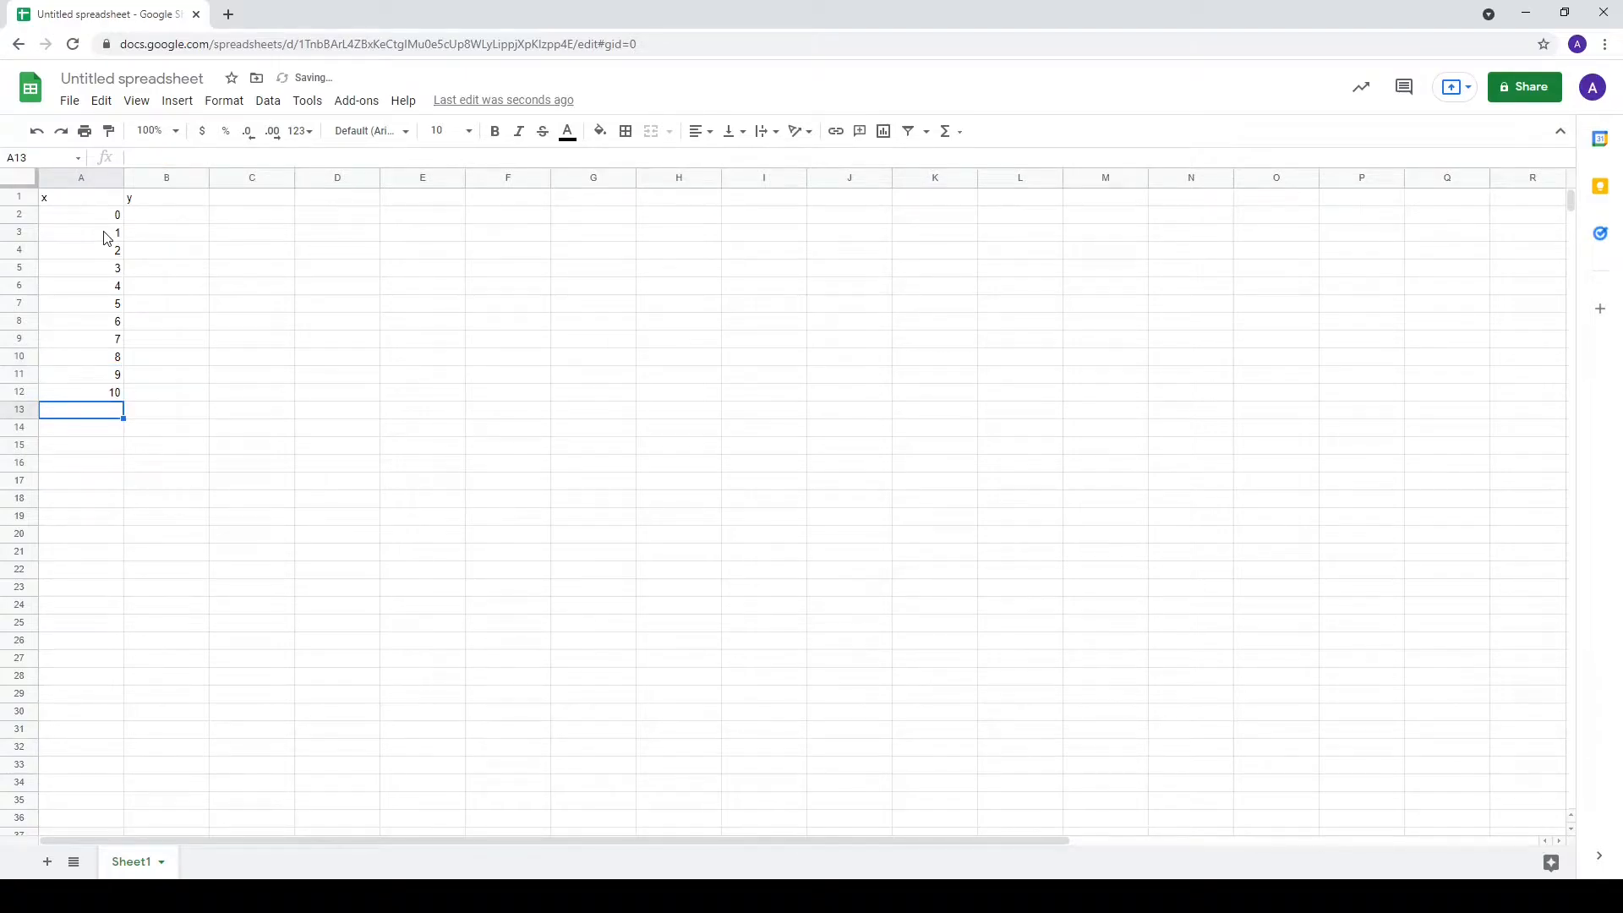
# - Enter =2*A2+3 in B2 and fill the formula down the y column through B12
pyautogui.click(147, 222)
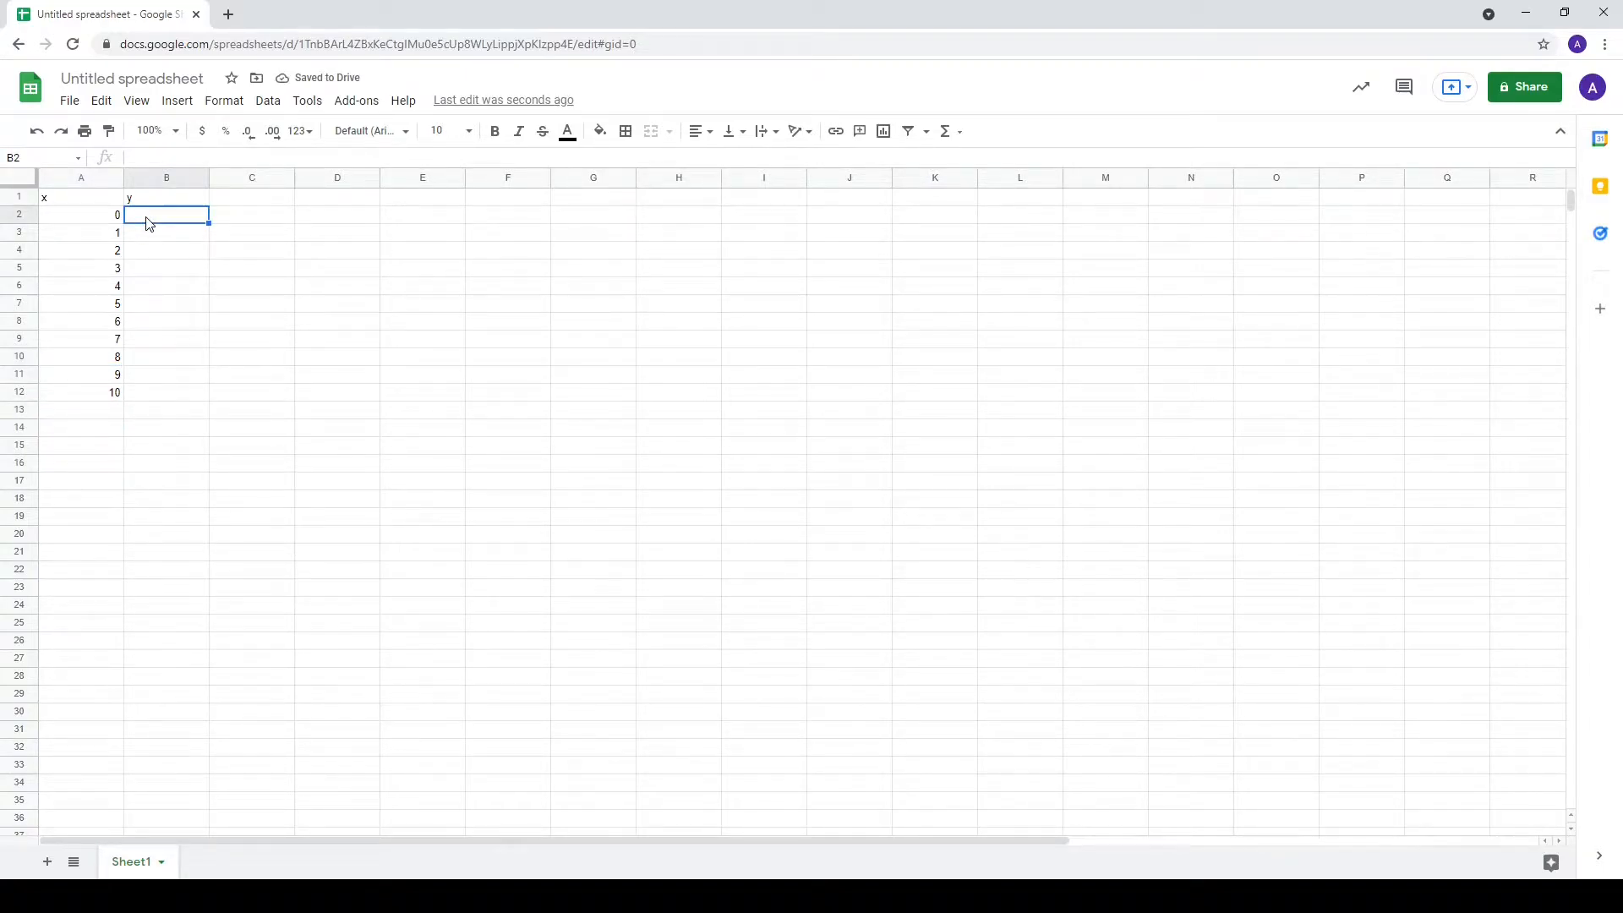
pyautogui.write('=2*')
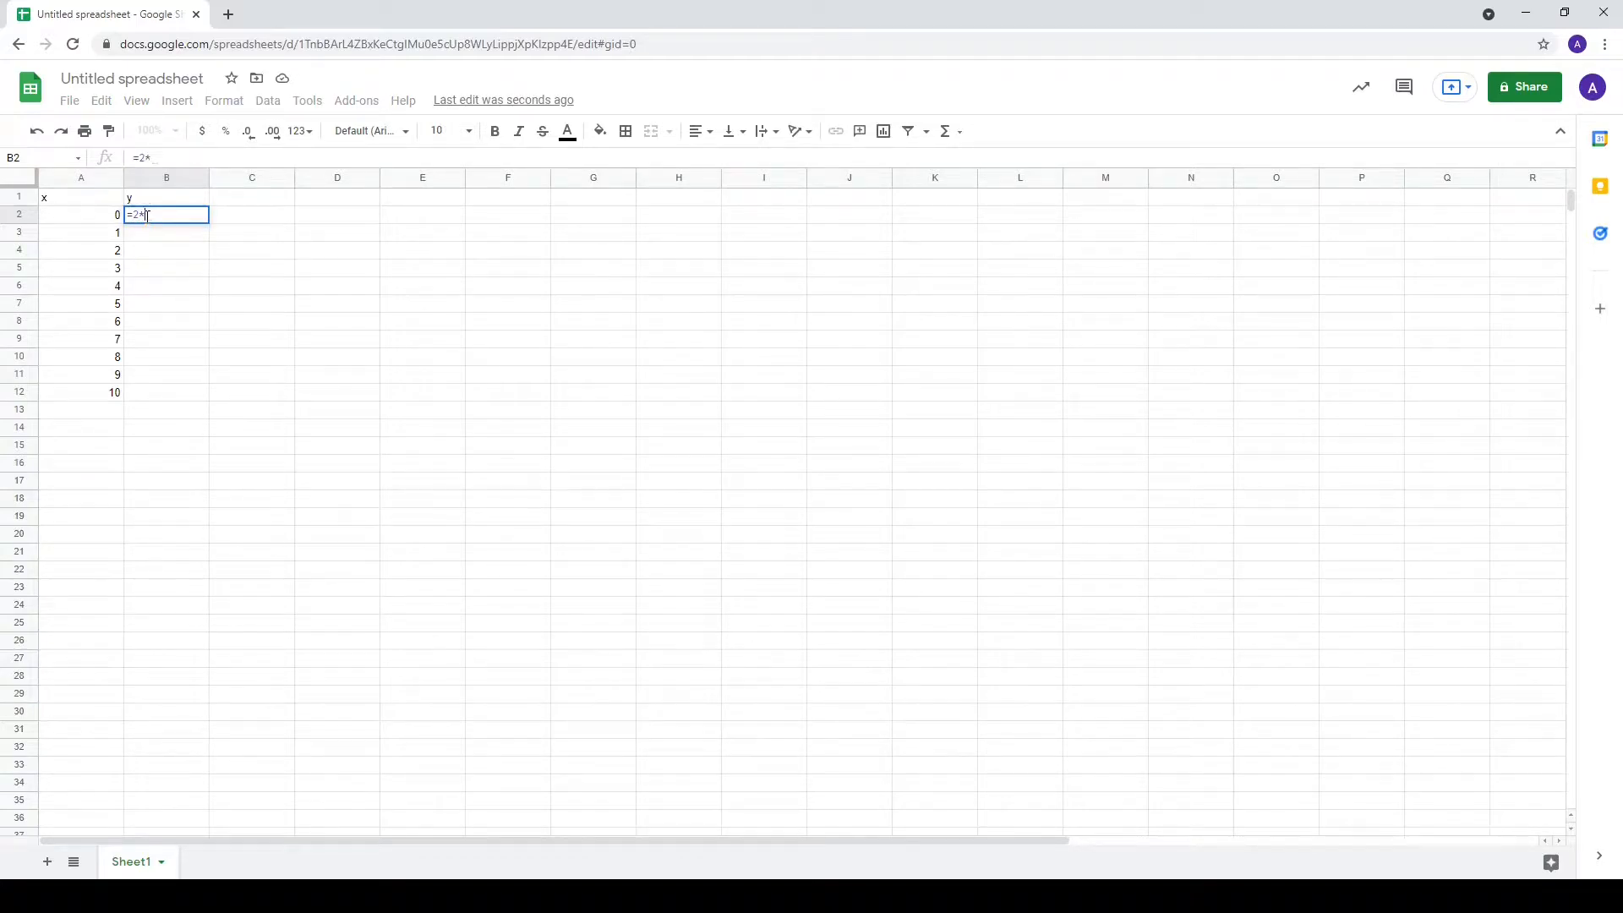
pyautogui.click(99, 219)
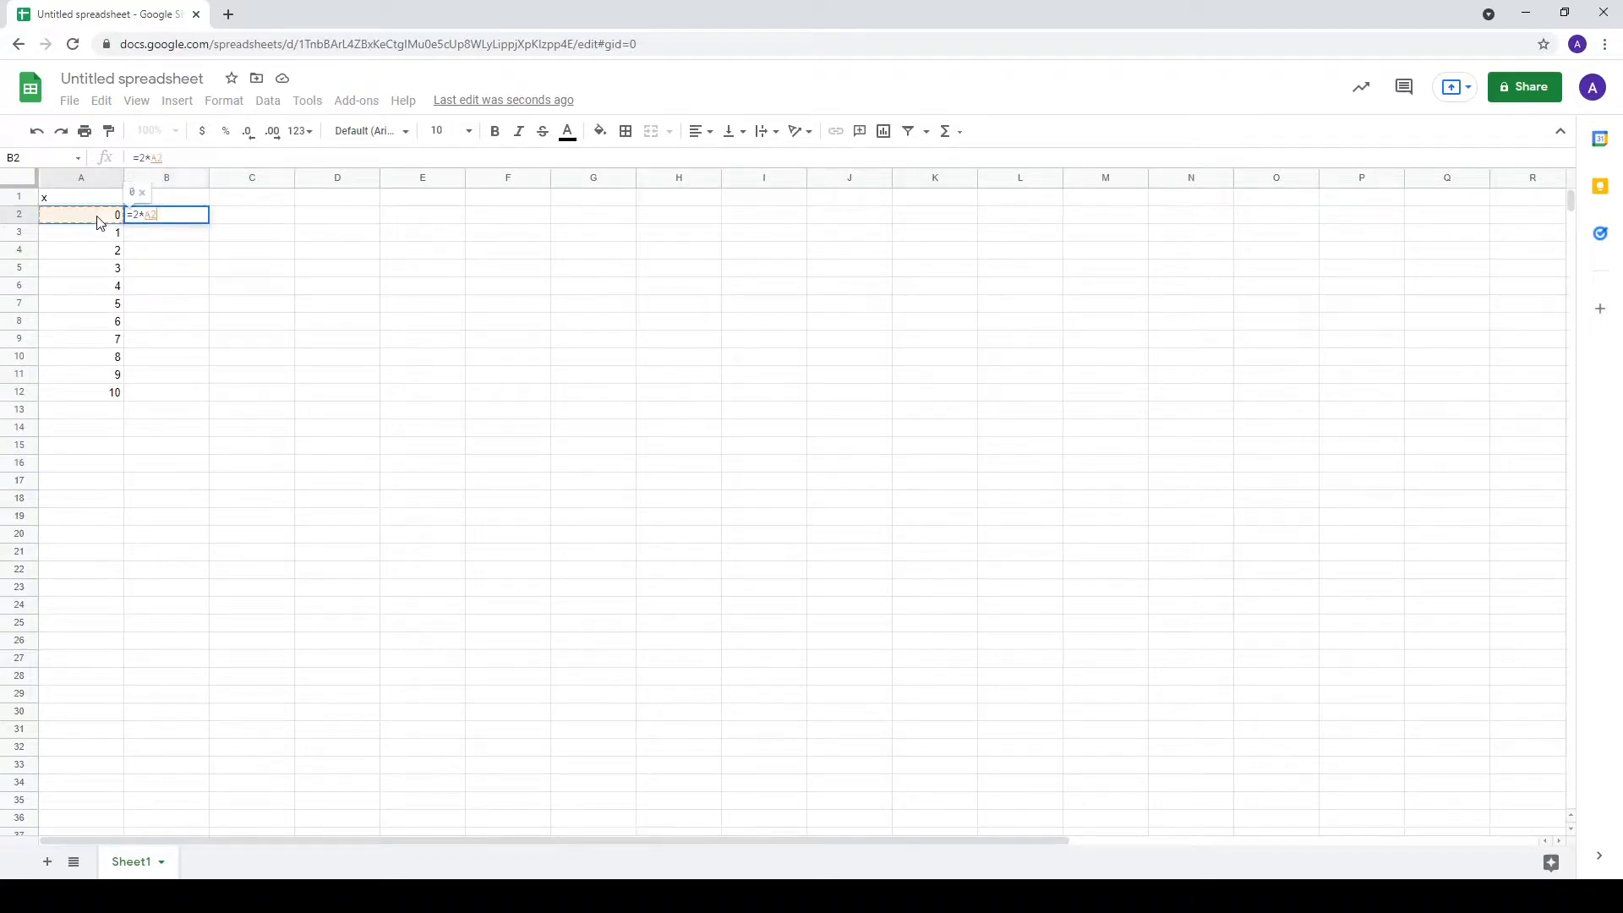
pyautogui.write('+3')
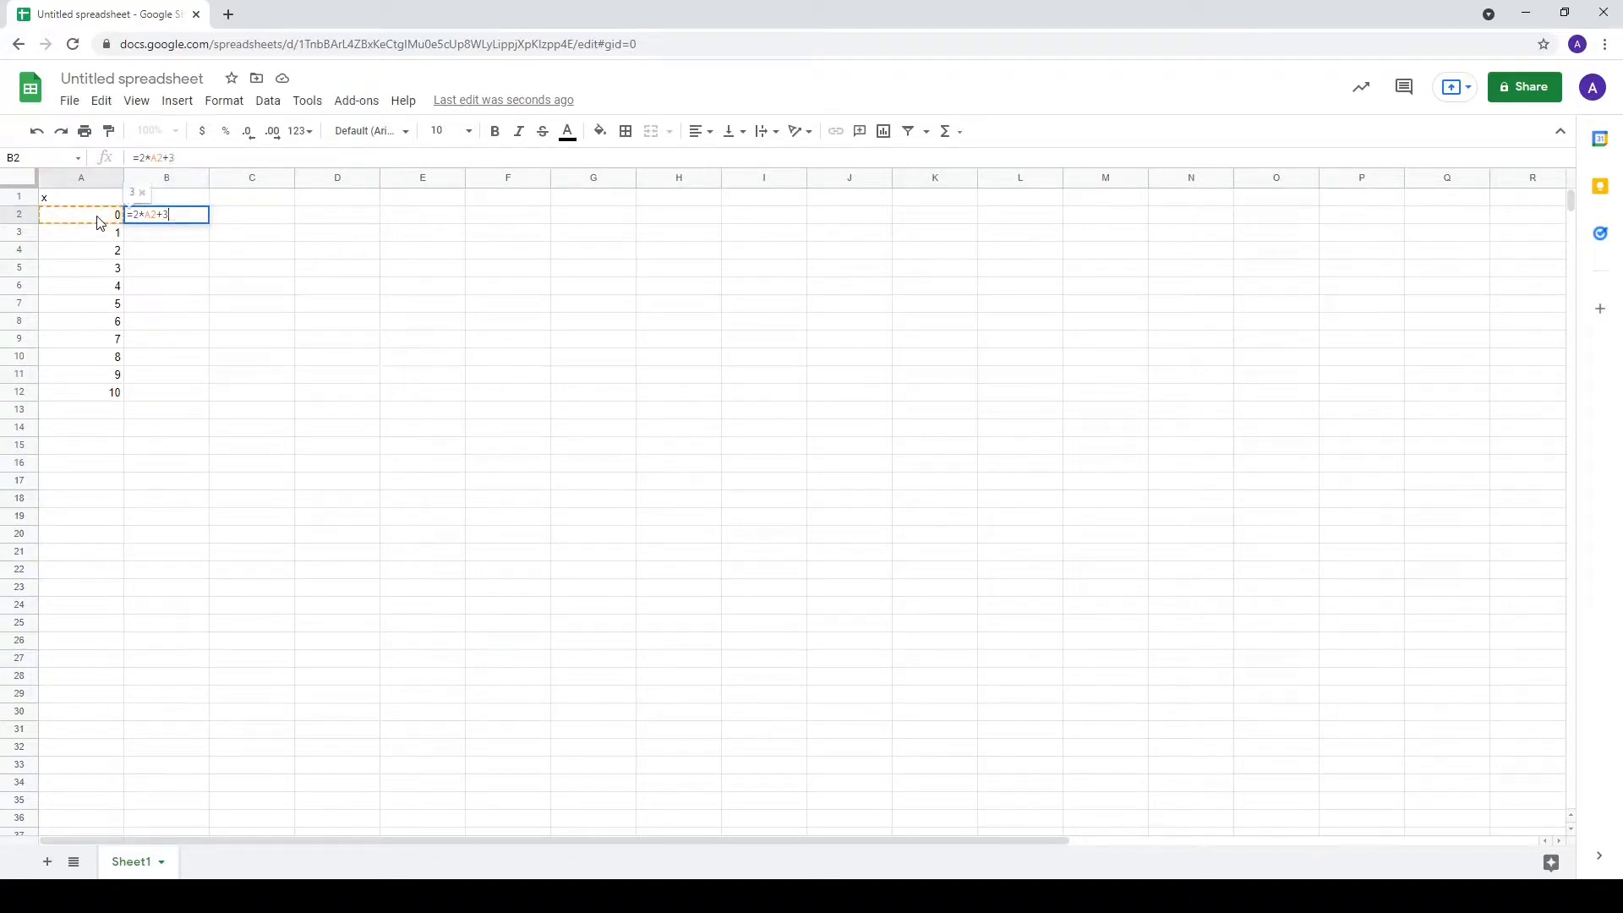
pyautogui.press('Return')
pyautogui.click(229, 324)
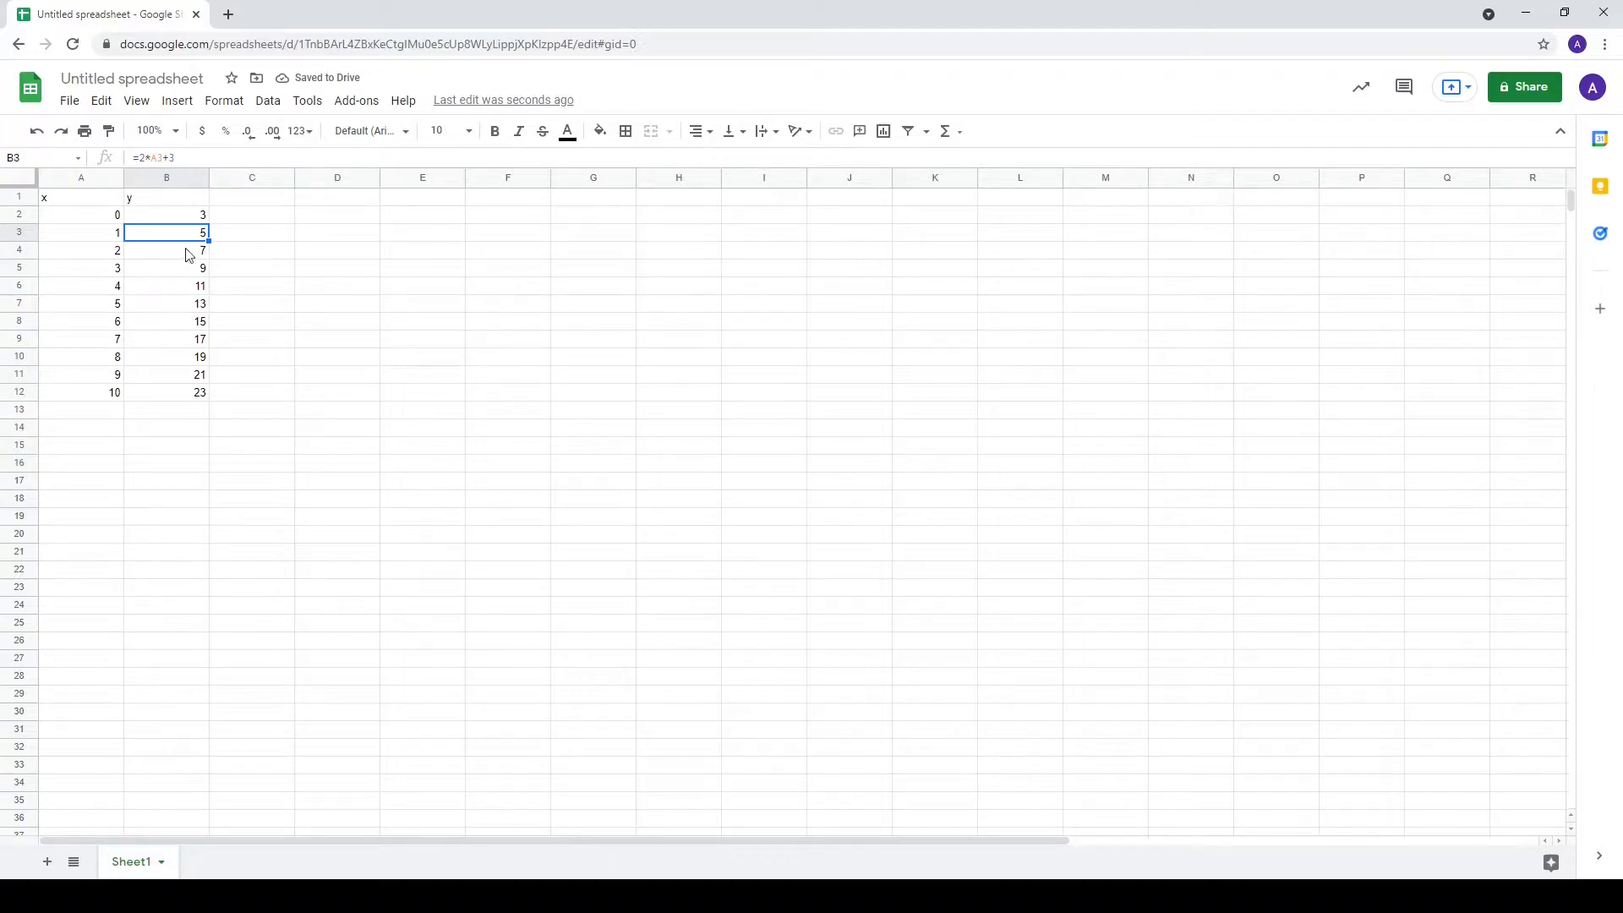
# - Search the add-on marketplace for latex and open the LatexKit listing
pyautogui.click(349, 109)
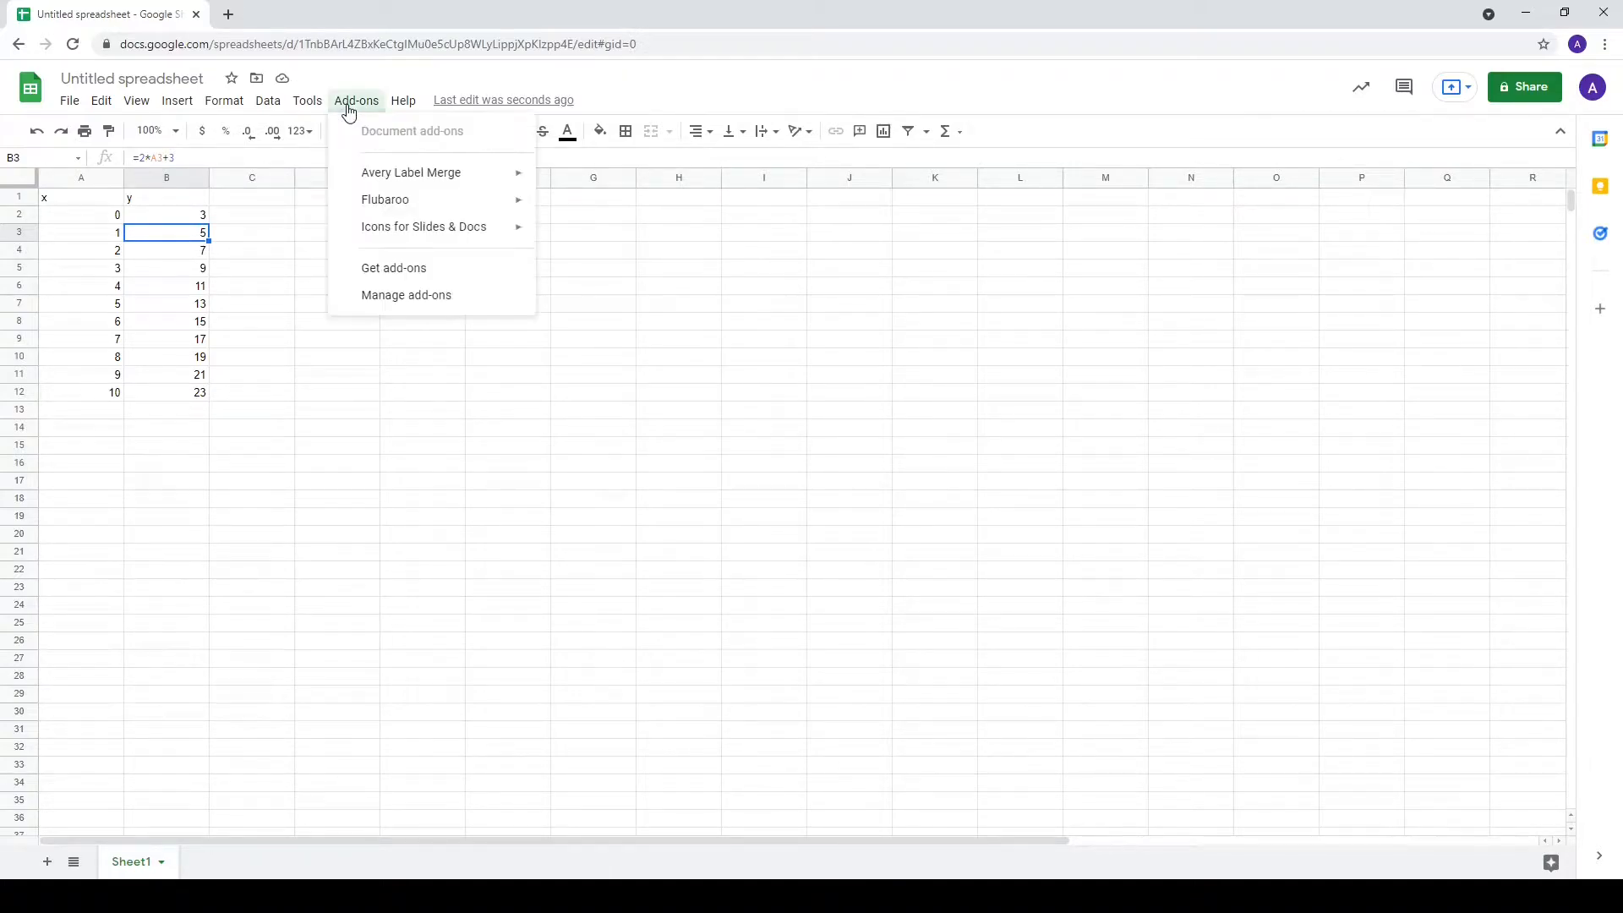
pyautogui.click(426, 270)
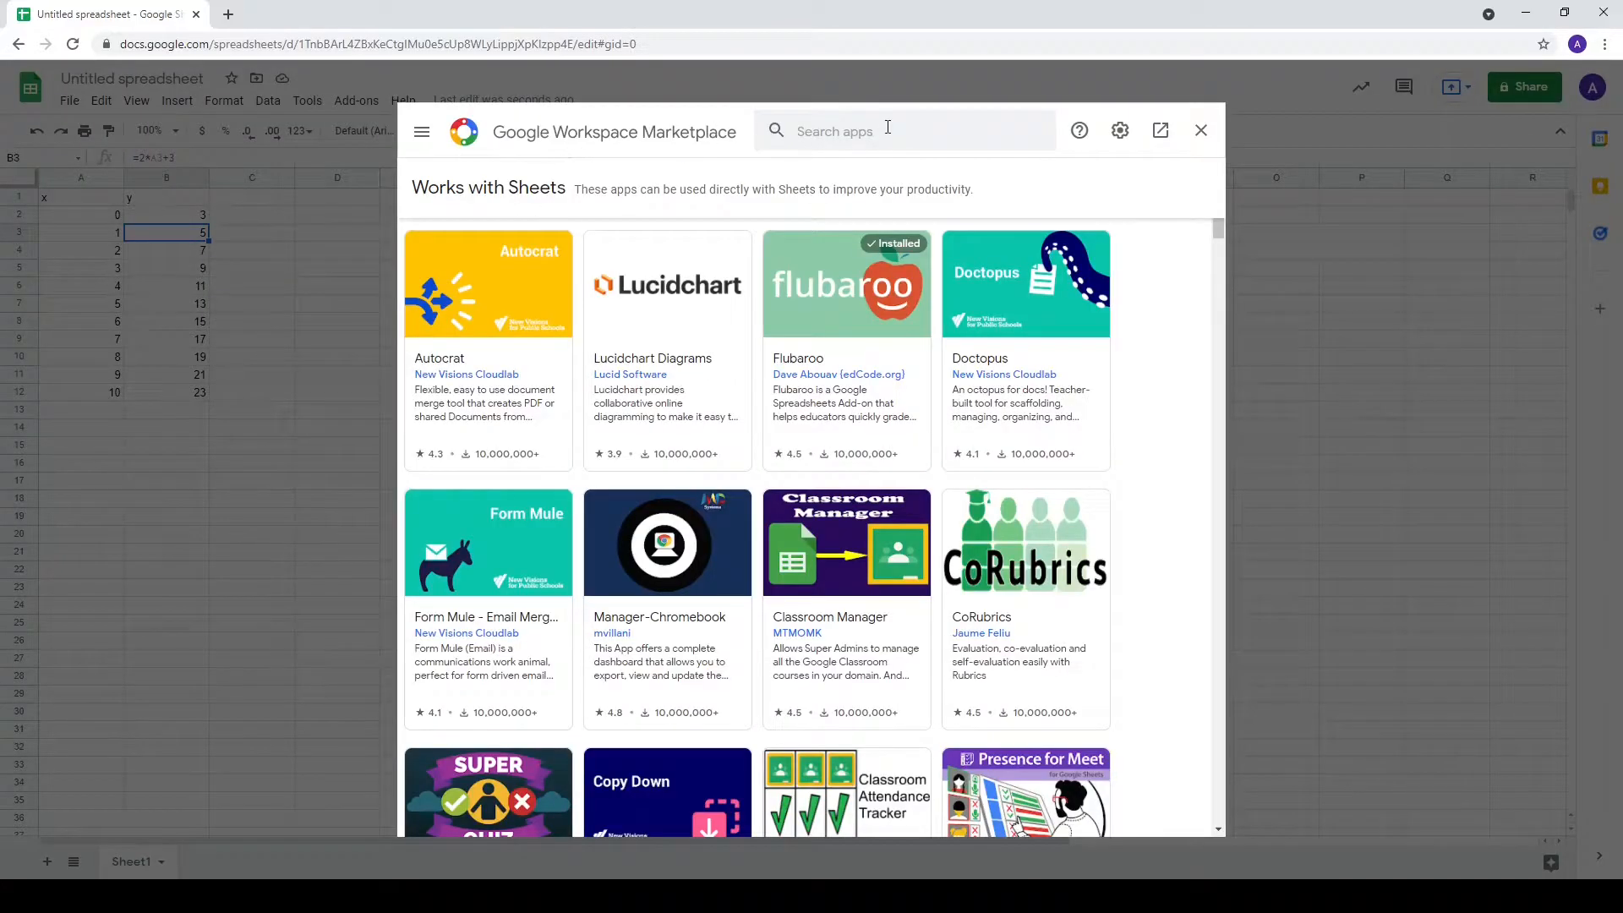
pyautogui.click(888, 127)
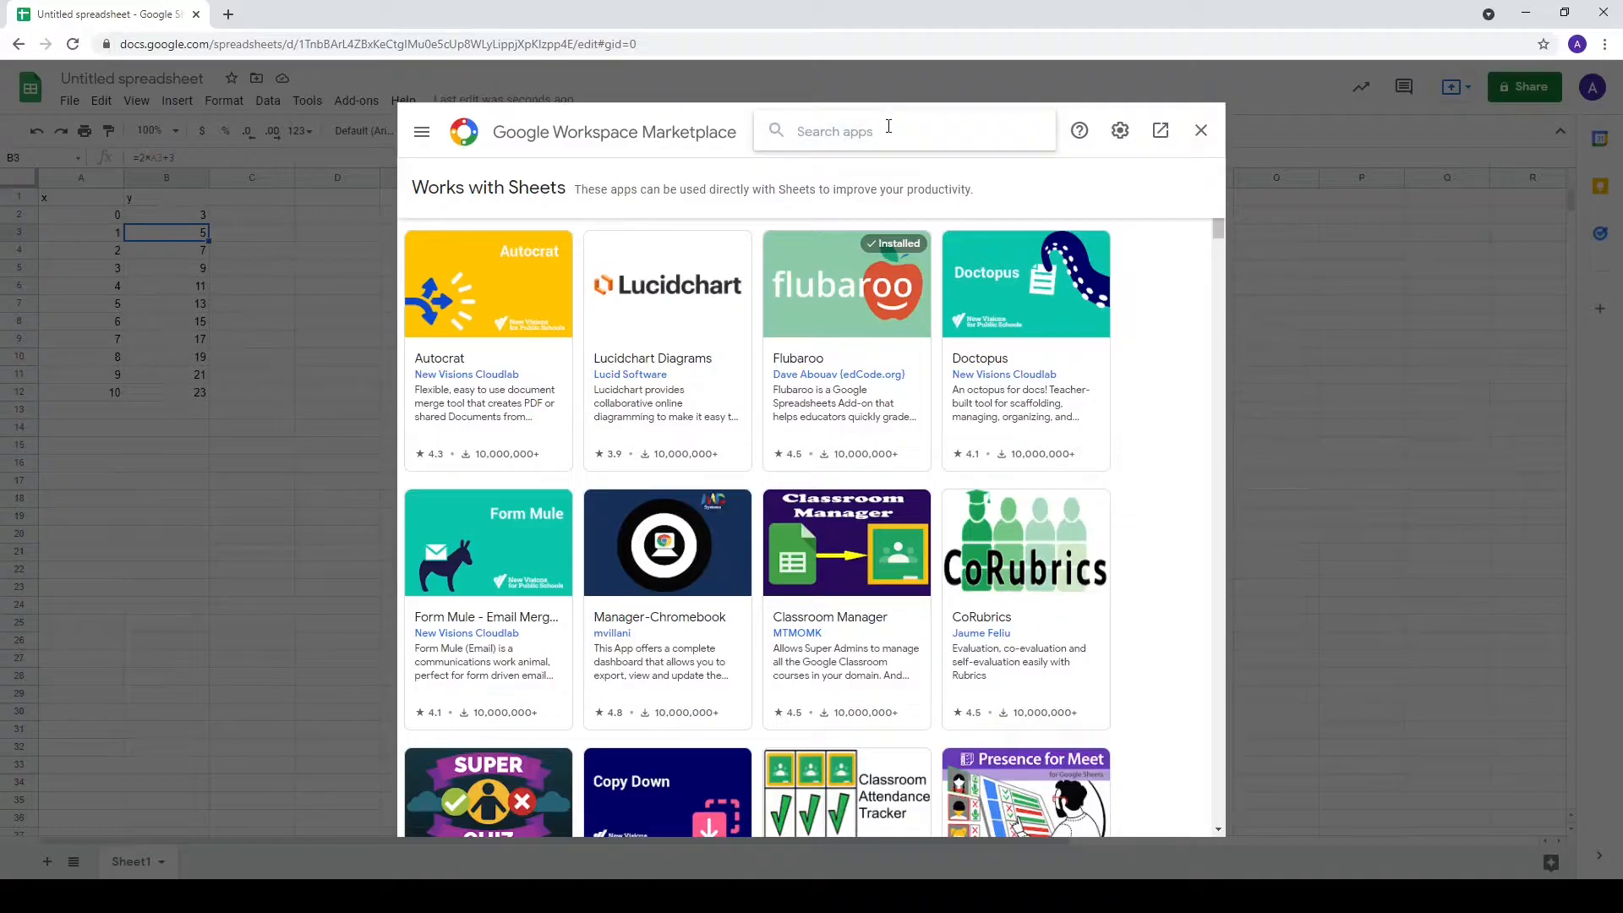
pyautogui.write('latex')
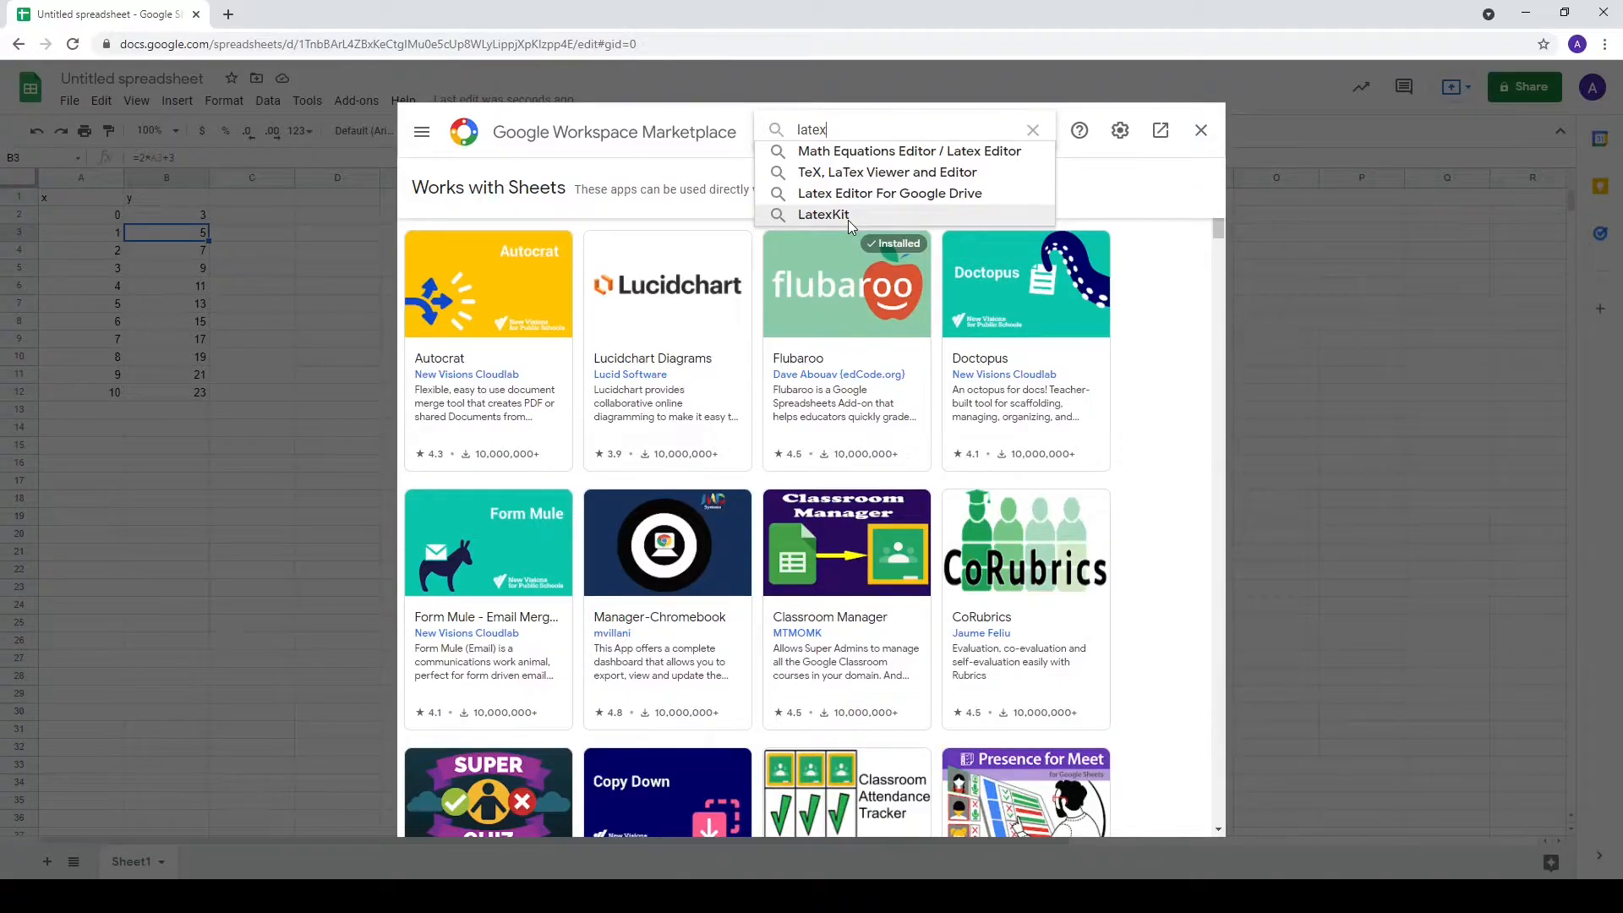
pyautogui.click(849, 216)
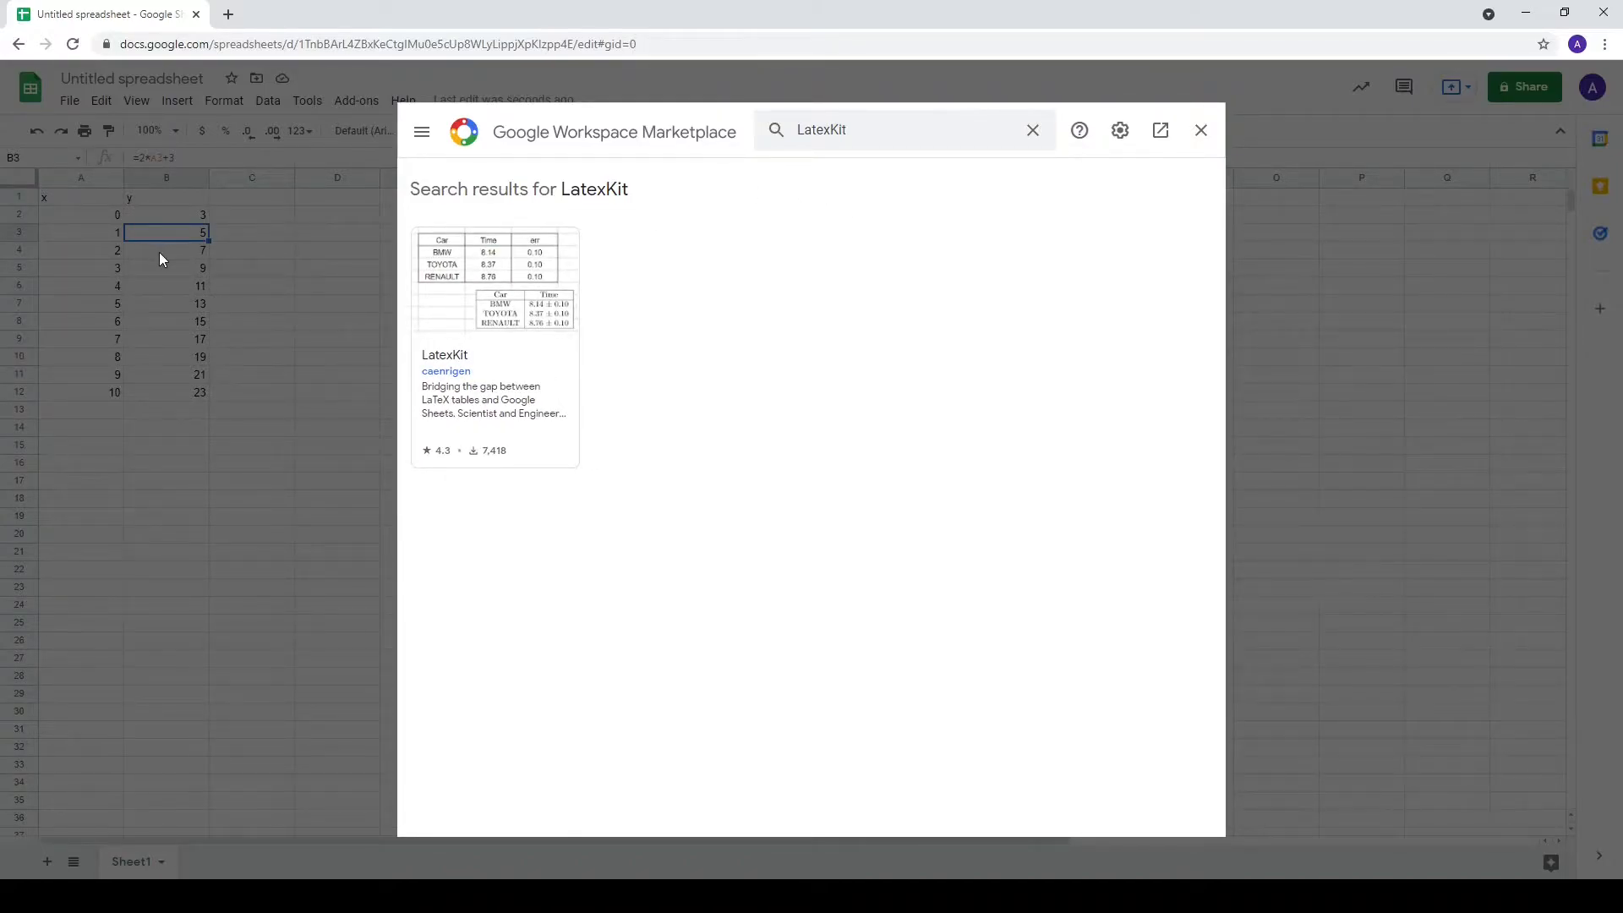
pyautogui.click(534, 304)
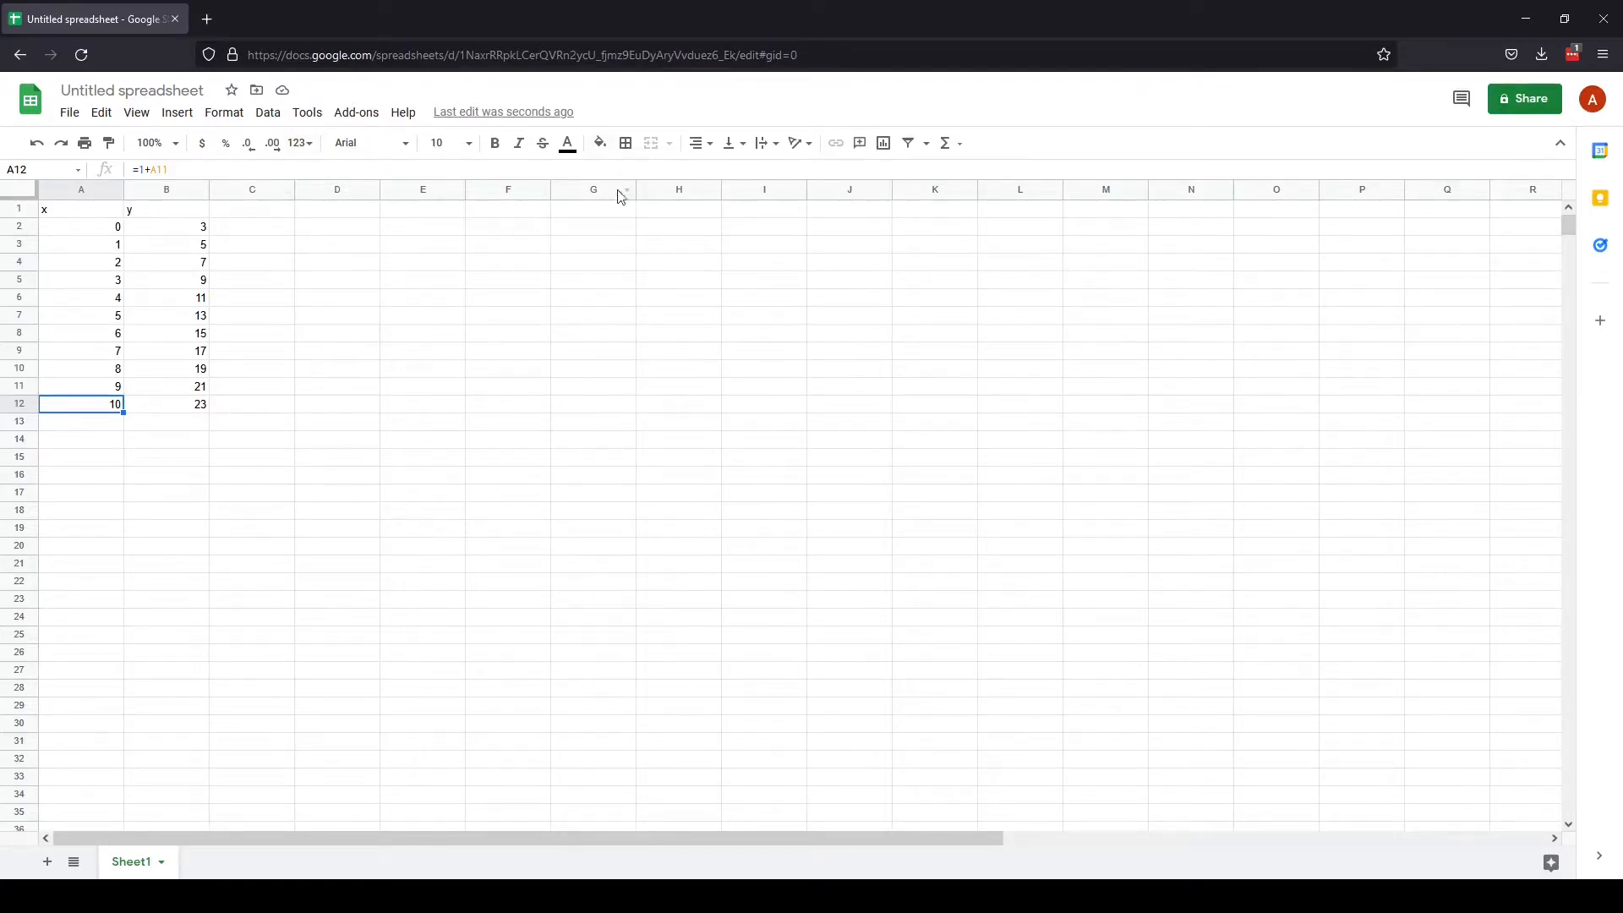
pyautogui.click(367, 118)
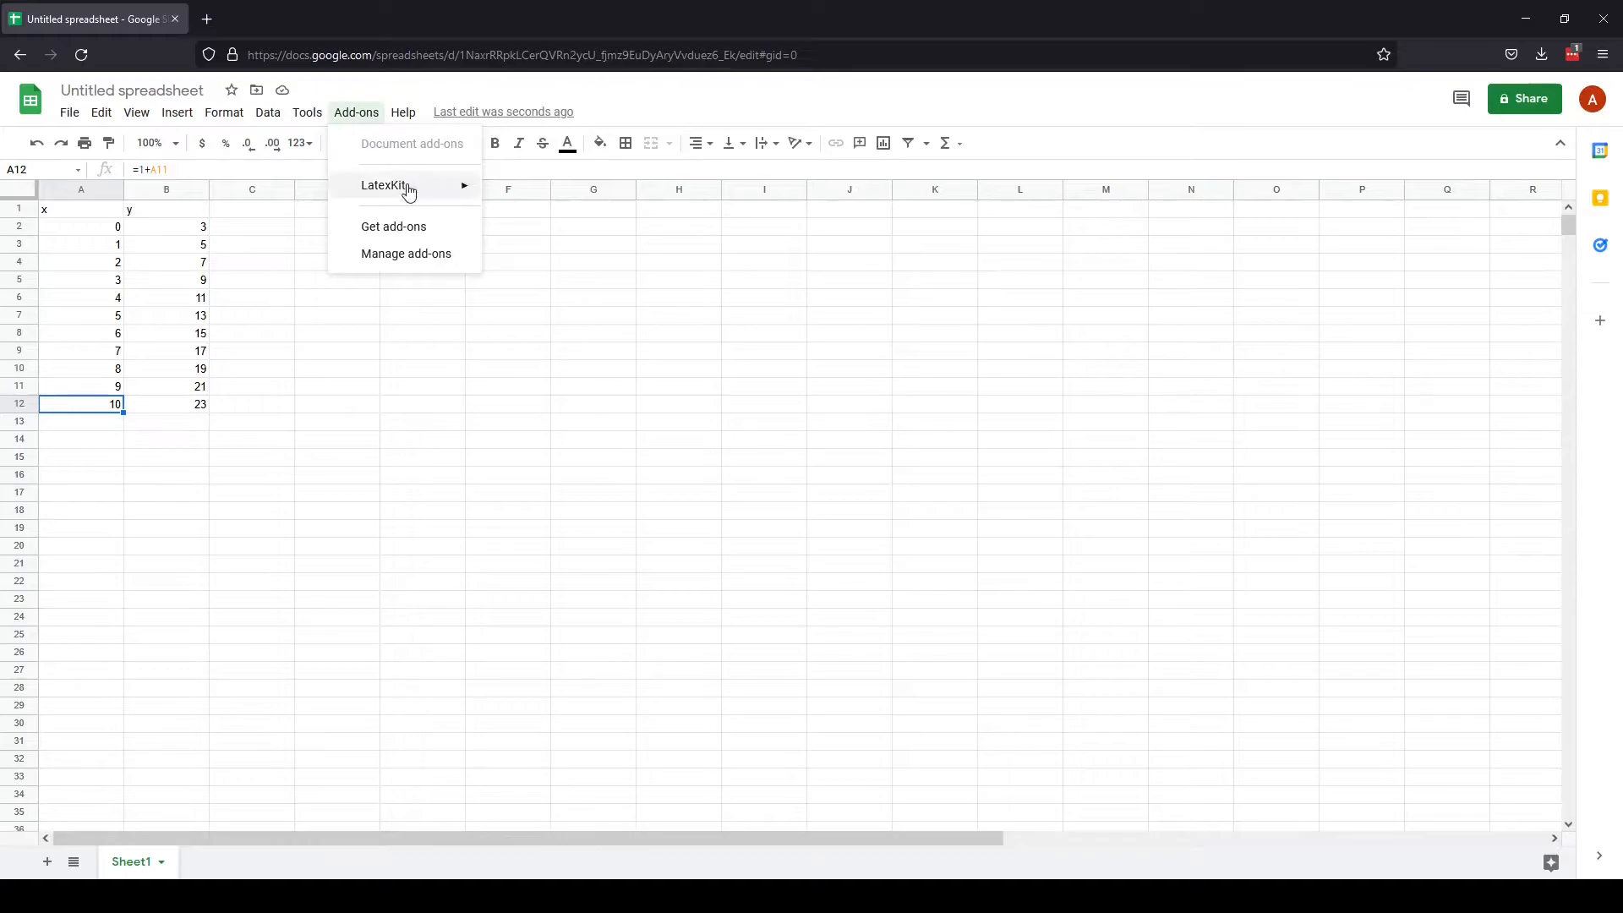
pyautogui.moveTo(404, 193)
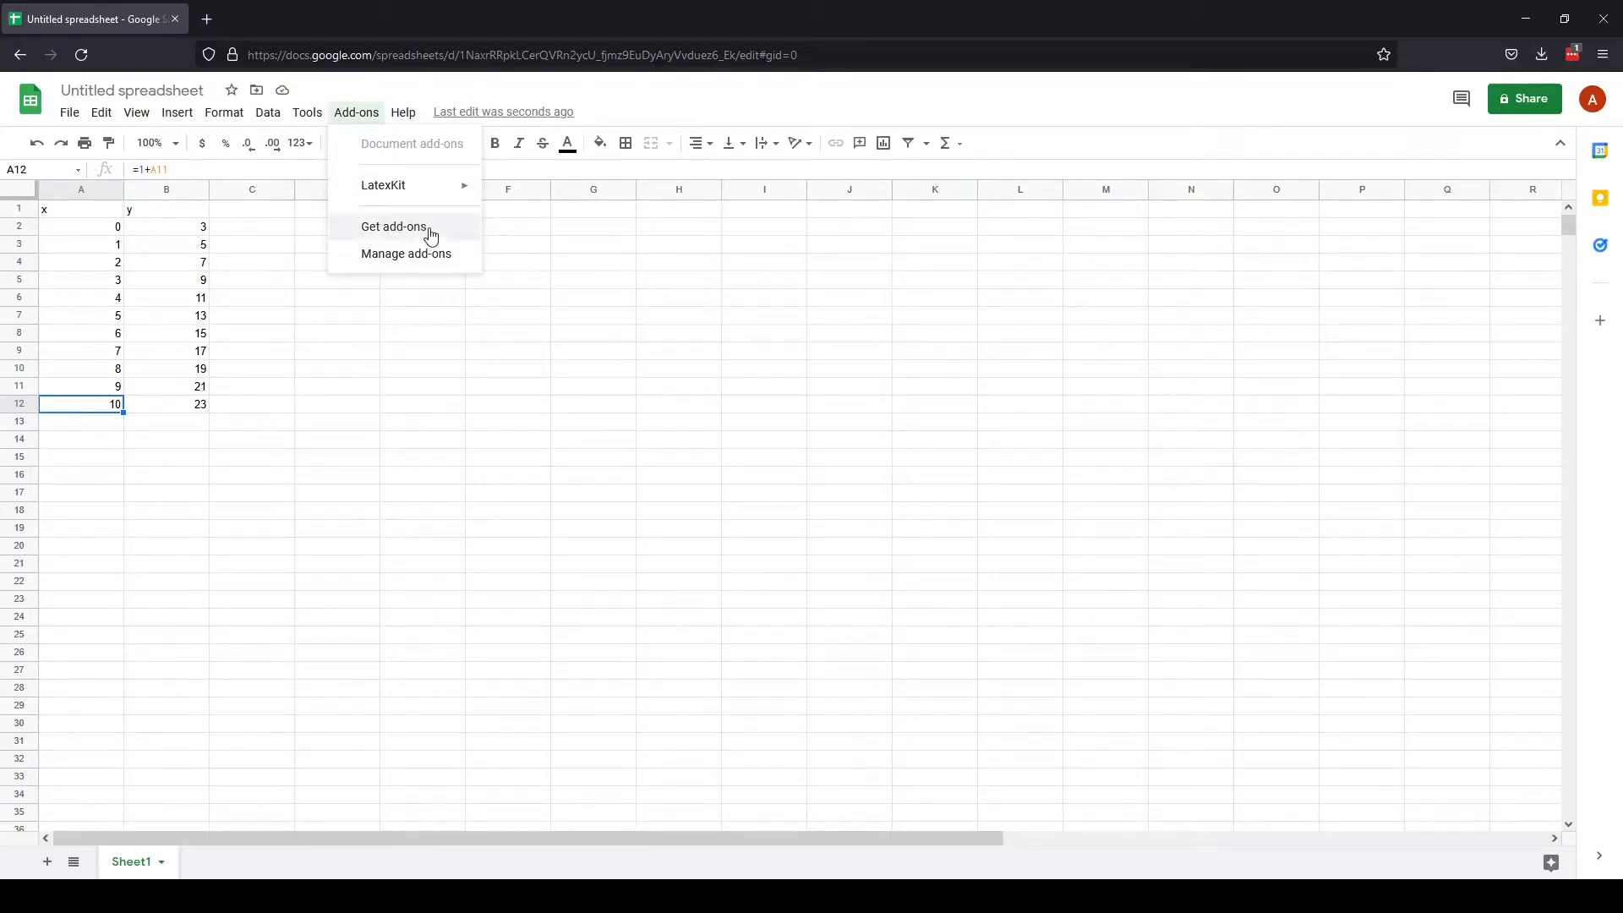
pyautogui.click(306, 340)
# - Generate a LaTeX table from cells A1:B12 with LatexKit's Make Table command
pyautogui.moveTo(71, 211); pyautogui.dragTo(186, 409)
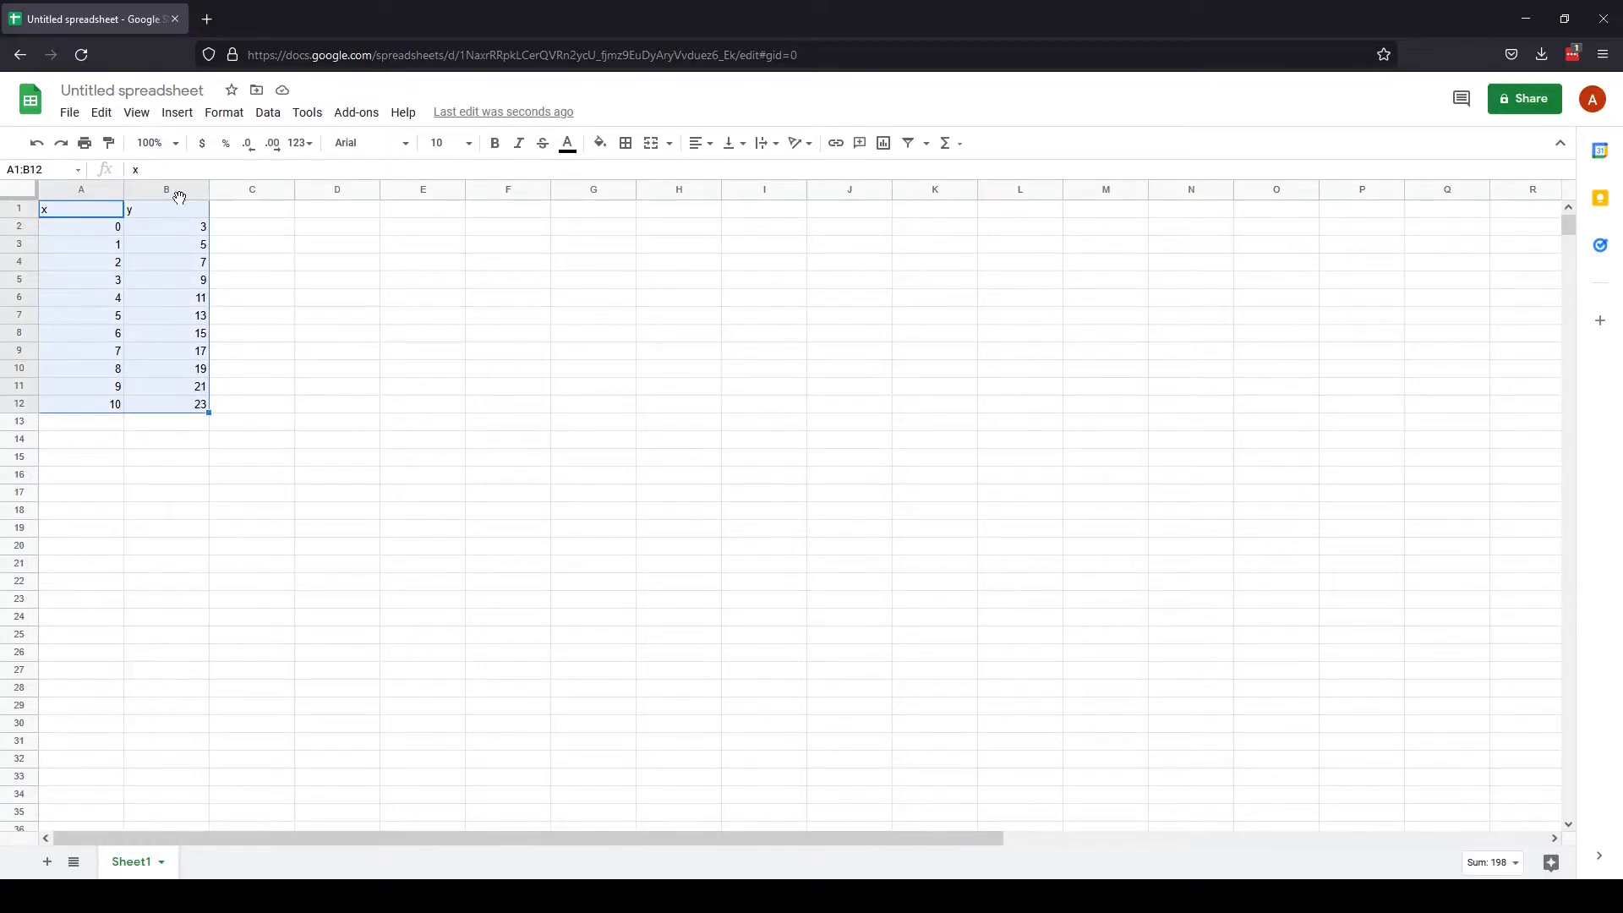
pyautogui.click(353, 113)
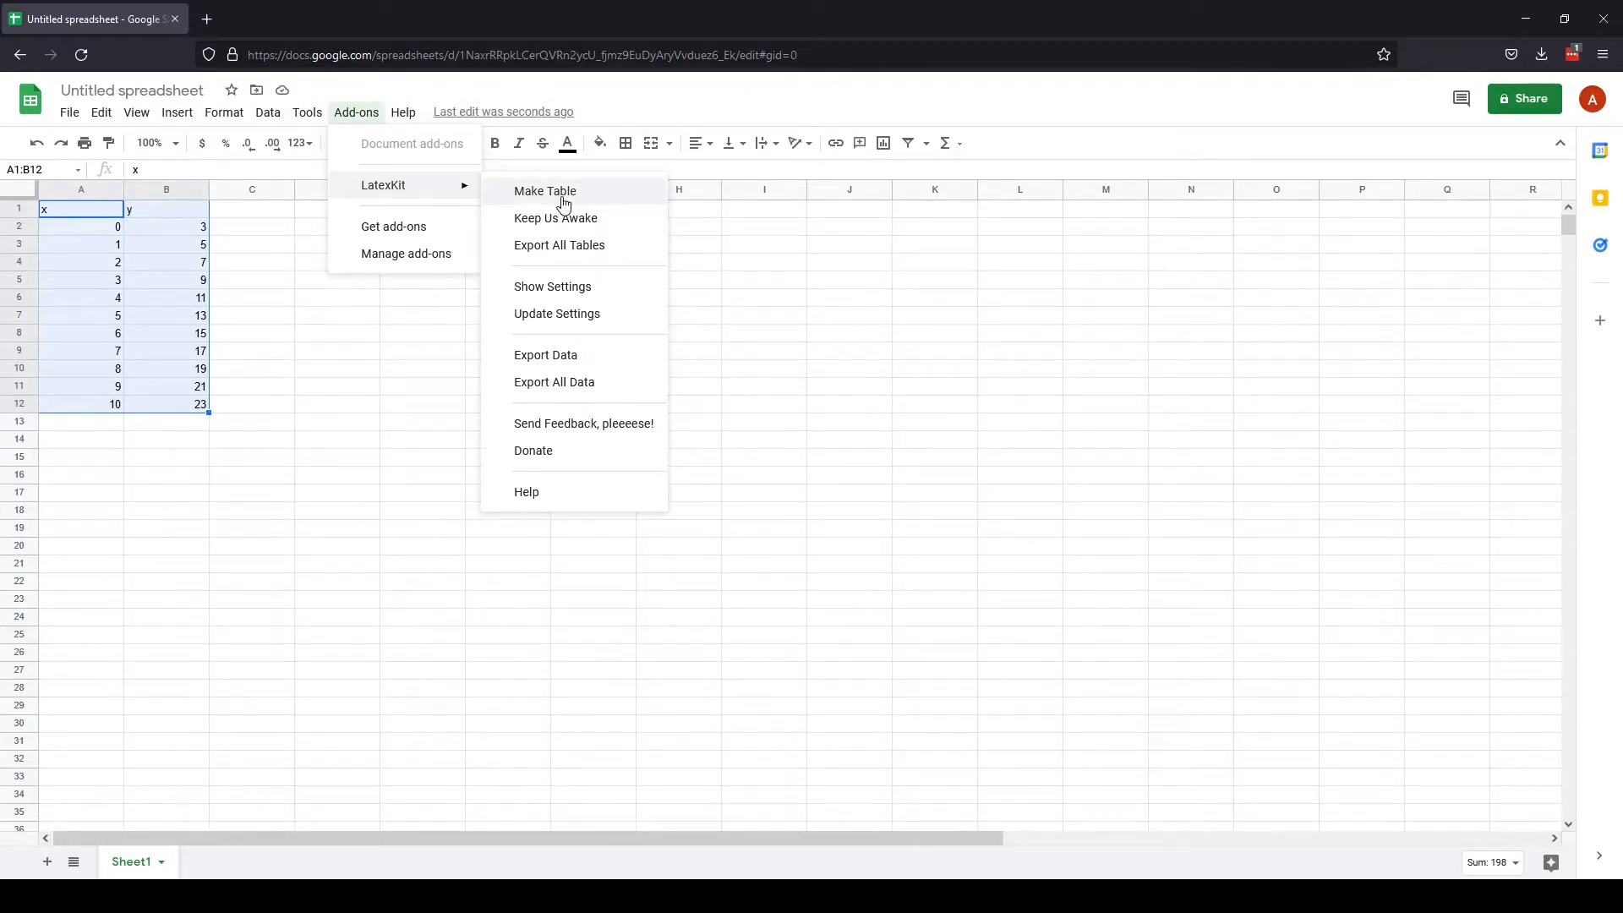
pyautogui.click(564, 195)
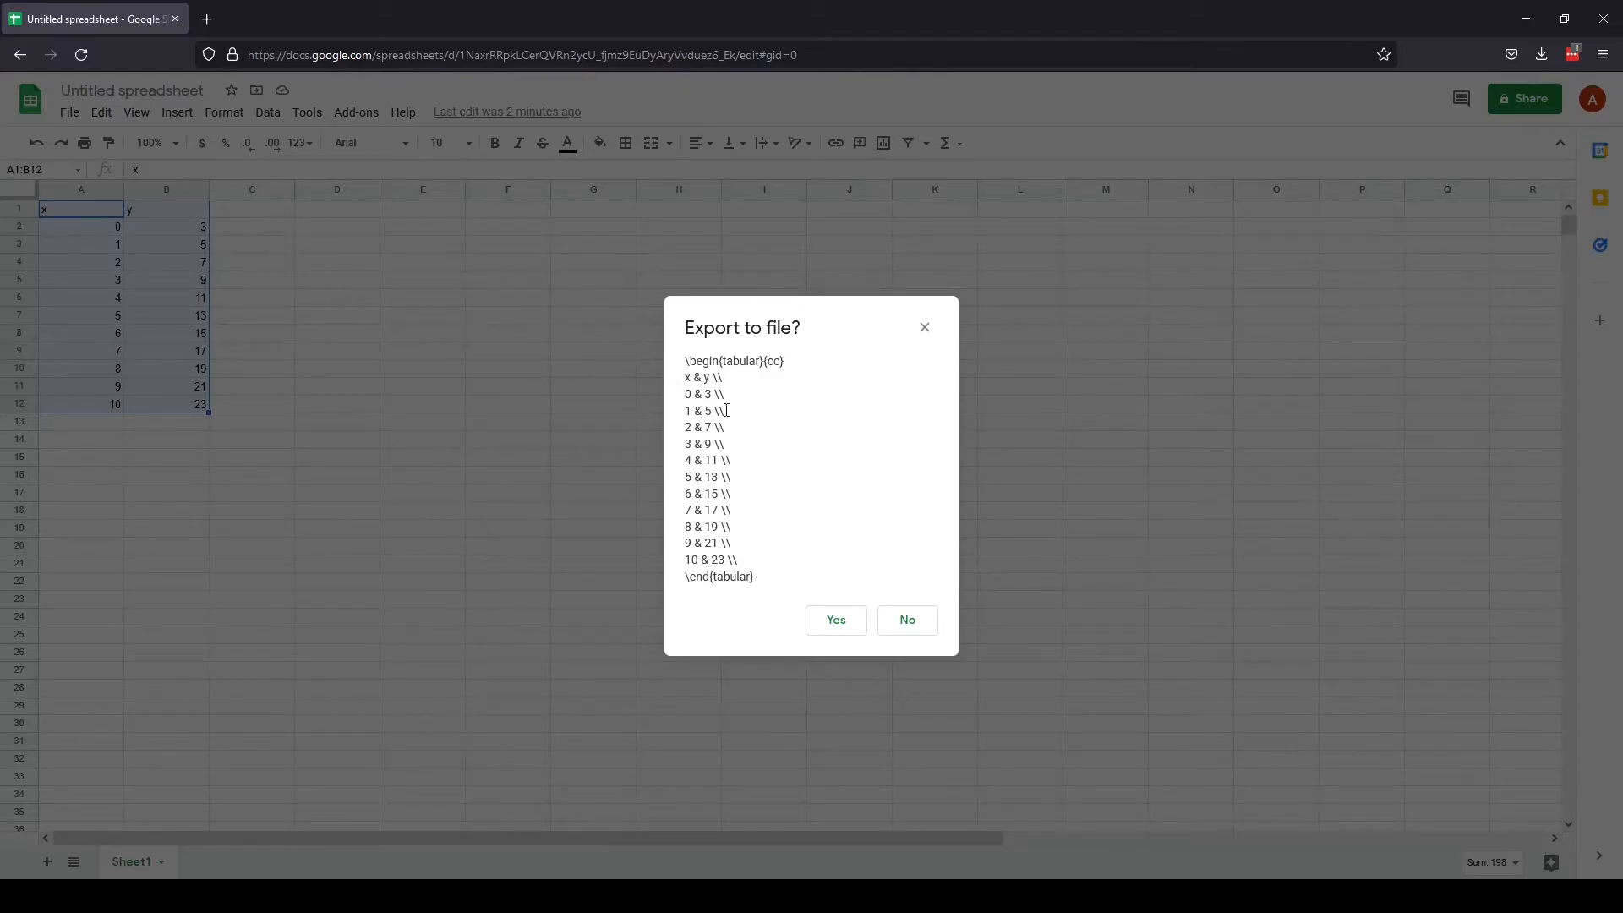
# - Copy the whole generated tabular code, from \begin{tabular} to \end{tabular}, and decline exporting it to a file
pyautogui.moveTo(760, 581); pyautogui.dragTo(685, 363)
pyautogui.hotkey('ctrl', 'c')
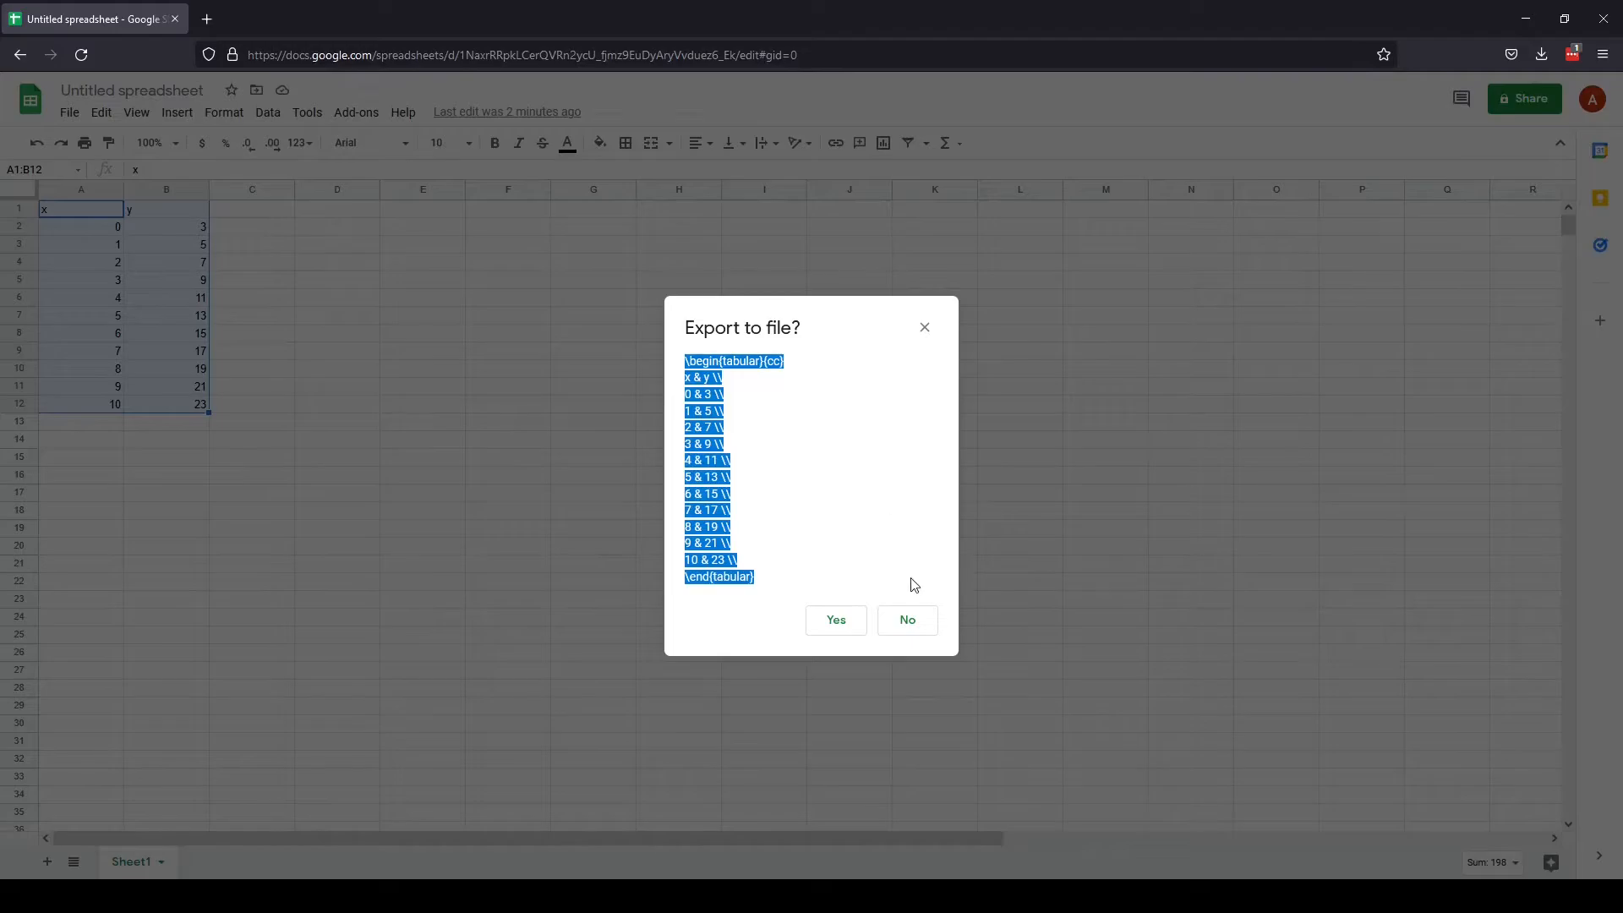
pyautogui.click(908, 624)
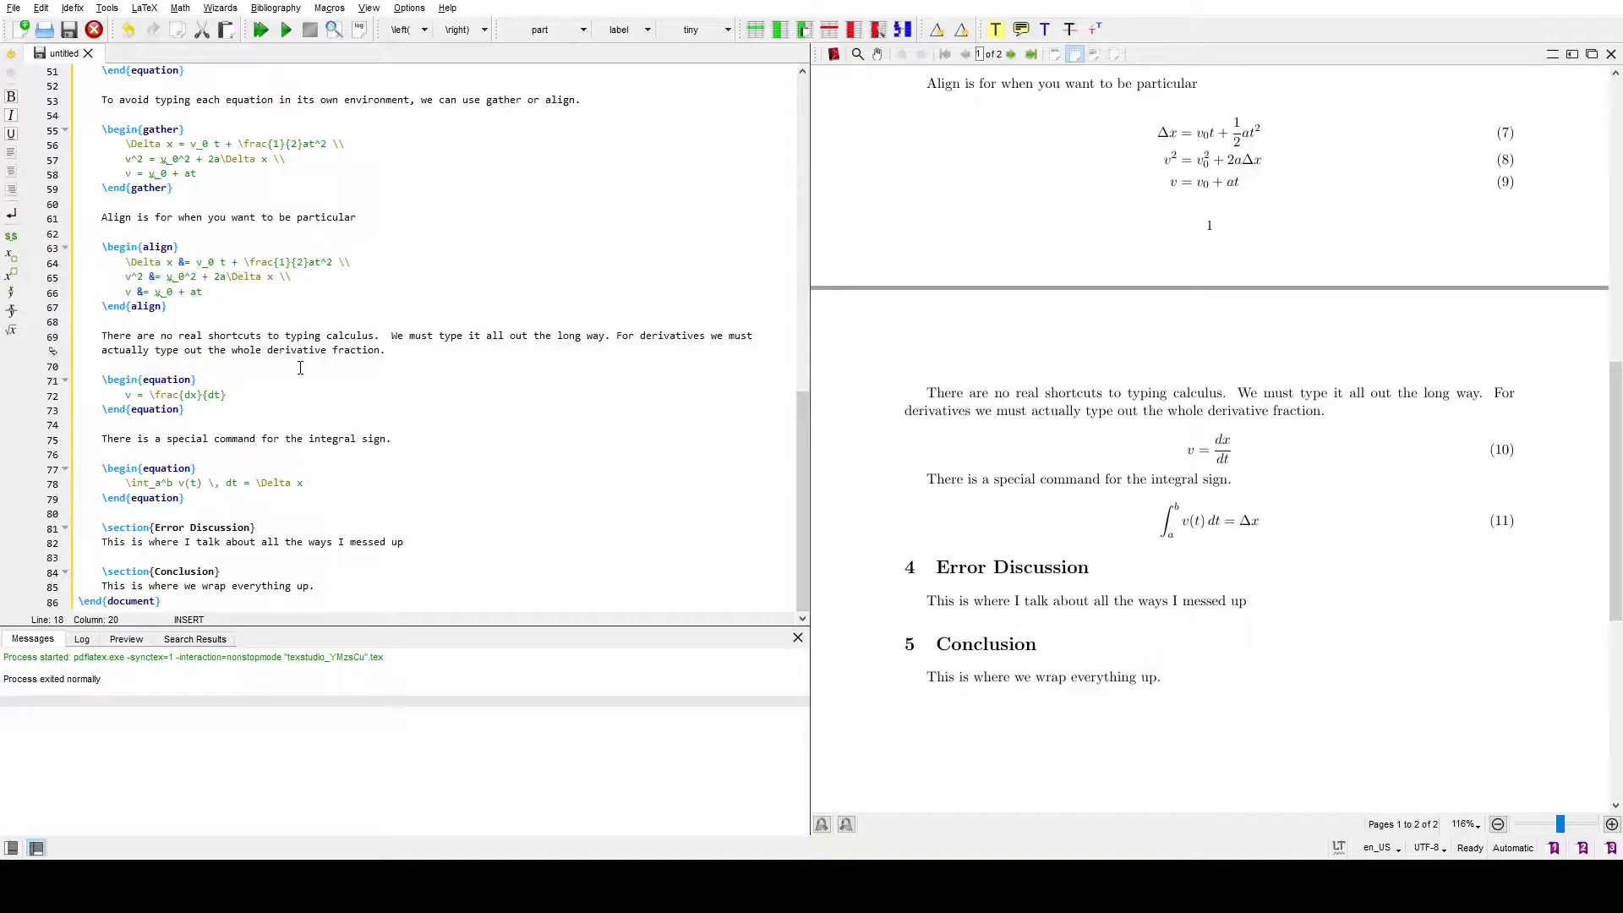
# - In TeXstudio, paste the copied tabular code below the sentence "This is where the pretty graphs go" in the Data section
pyautogui.scroll(5, 283, 402)
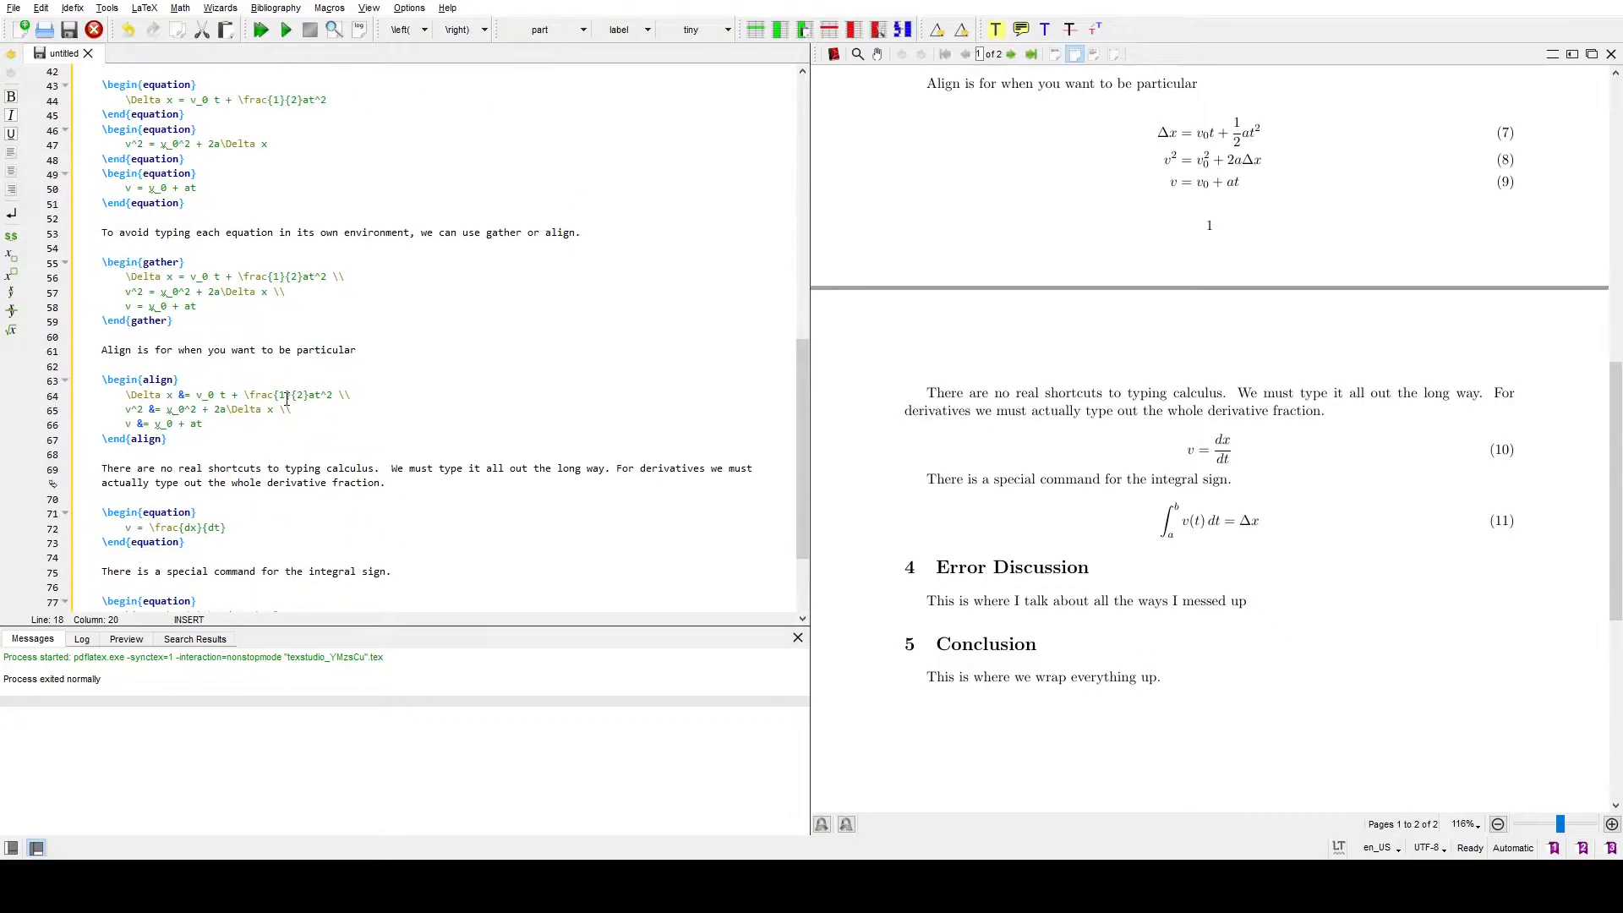
pyautogui.scroll(7, 411, 352)
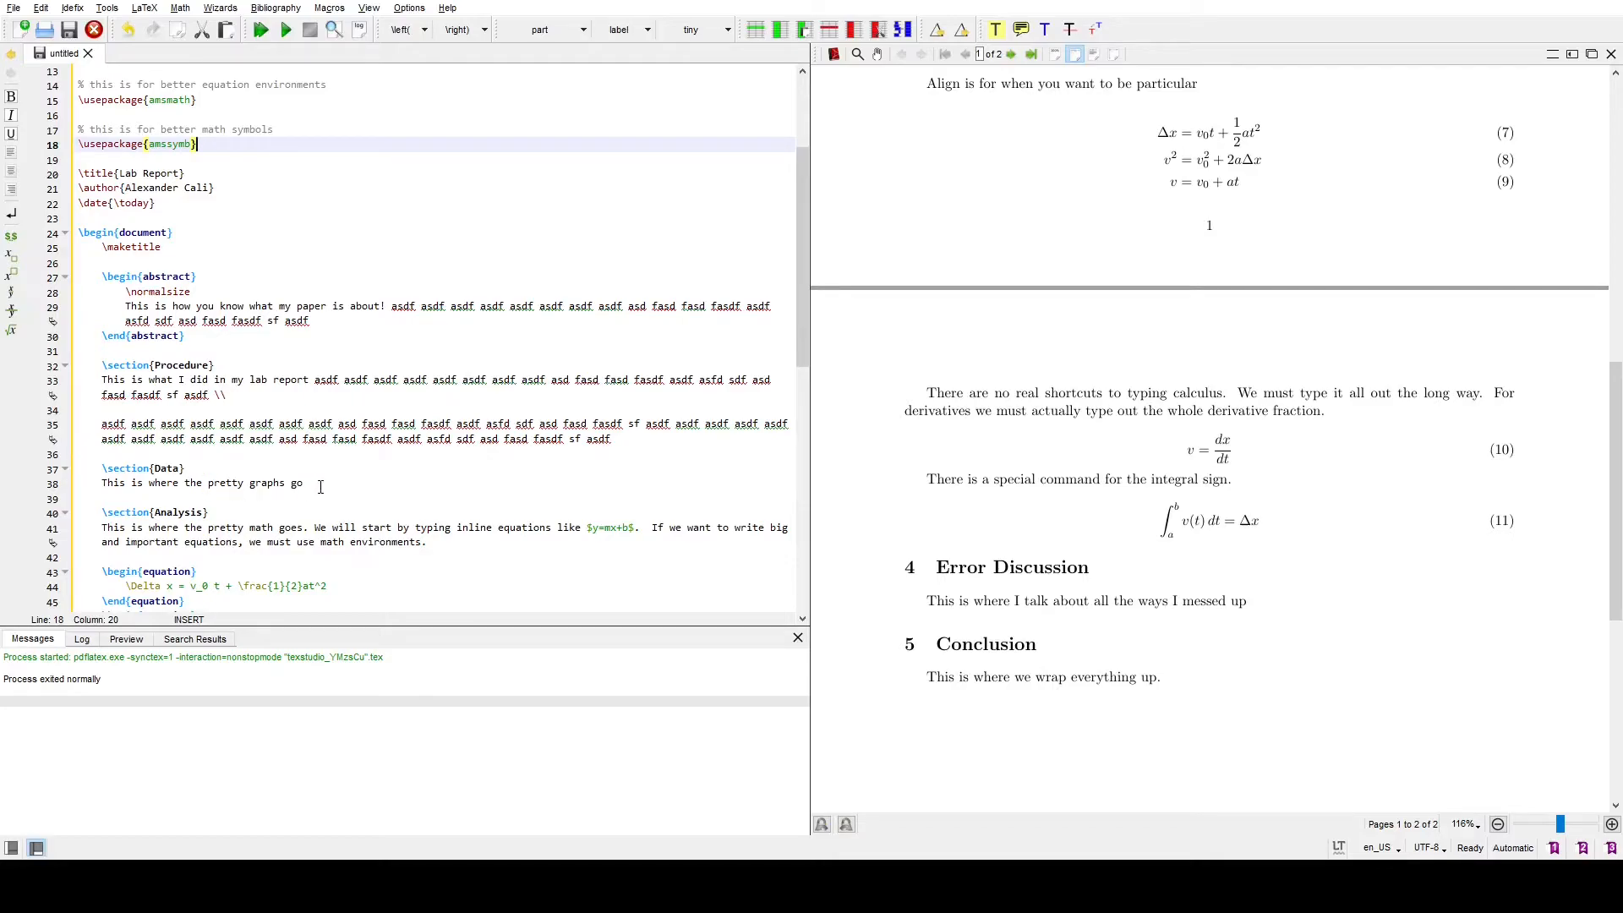
pyautogui.click(320, 488)
pyautogui.press('Return')
pyautogui.press('Return')
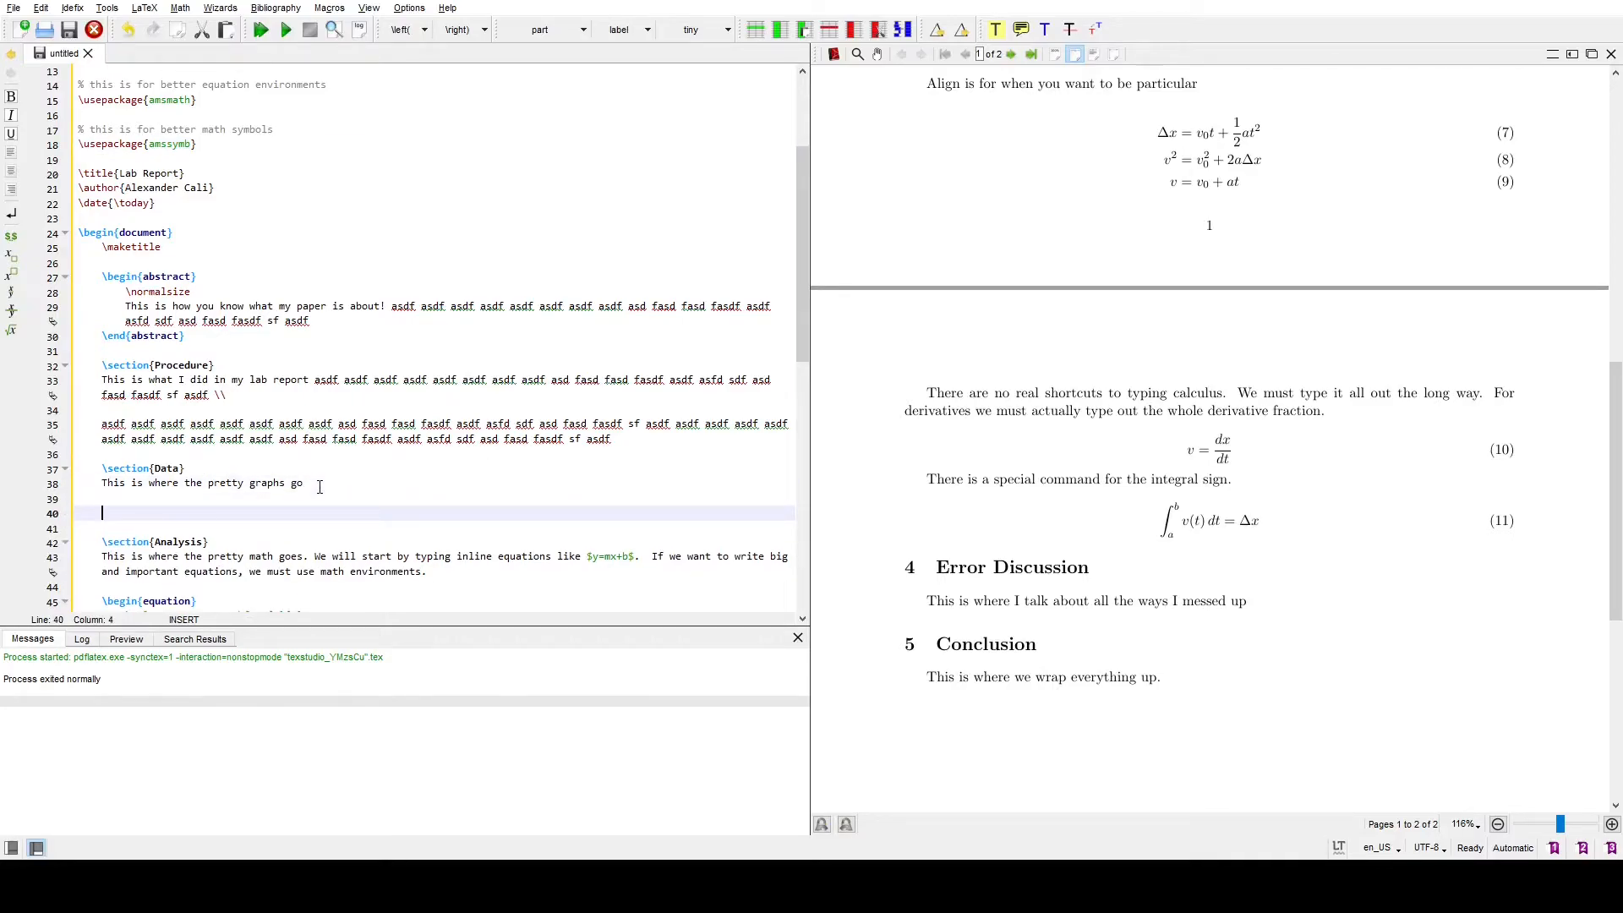
pyautogui.hotkey('ctrl', 'v')
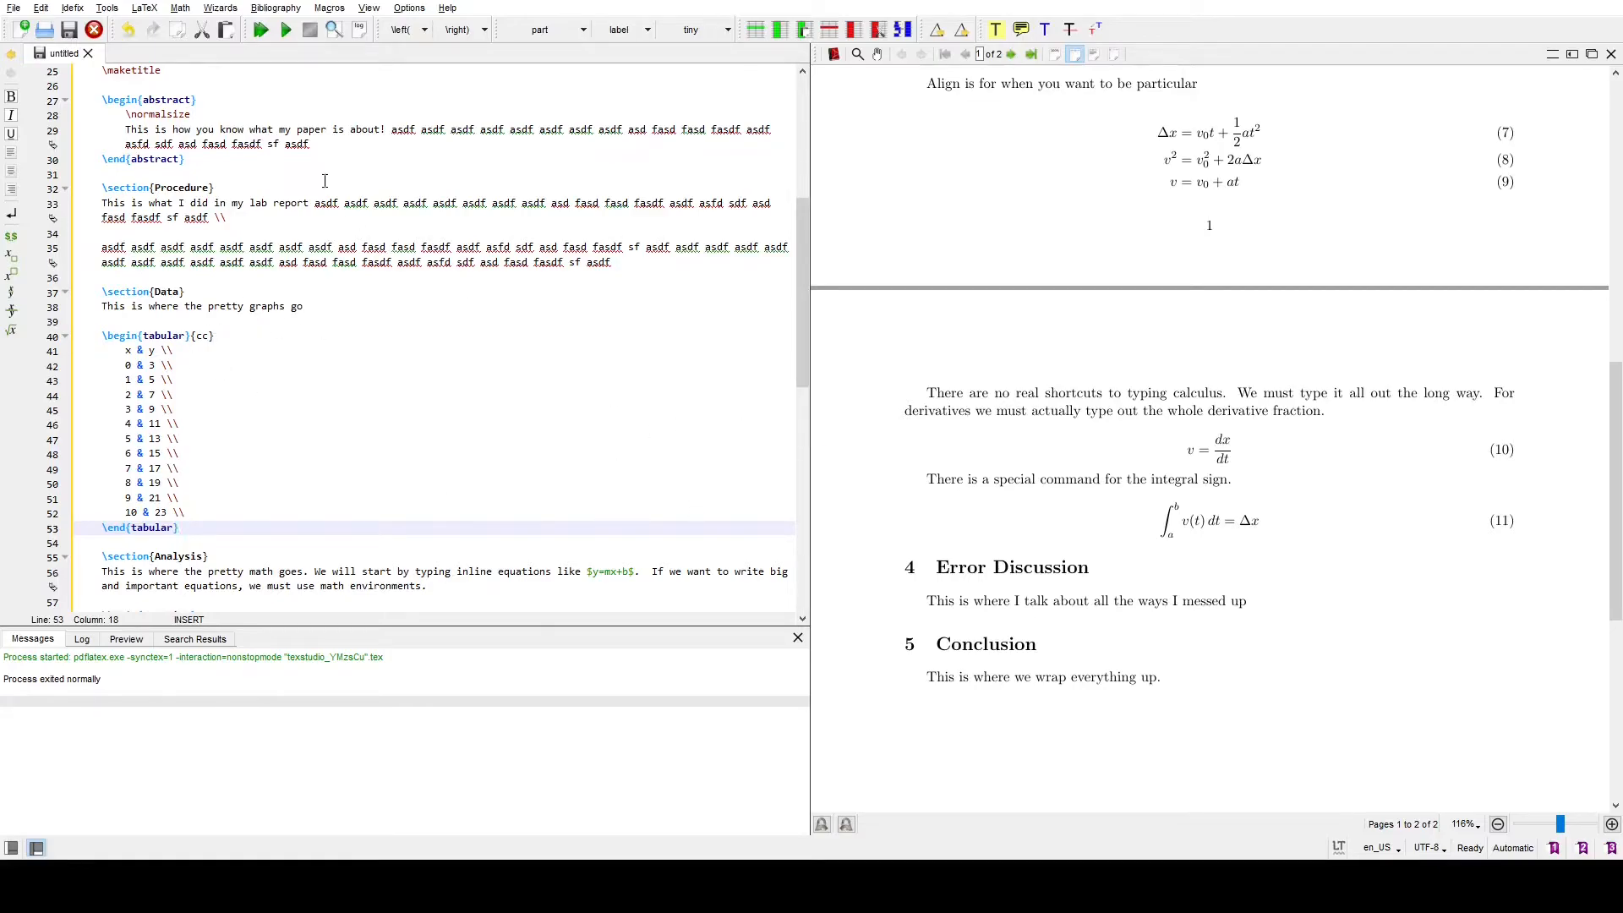
# - Compile the document and view the table in the Data section of the PDF preview
pyautogui.click(262, 32)
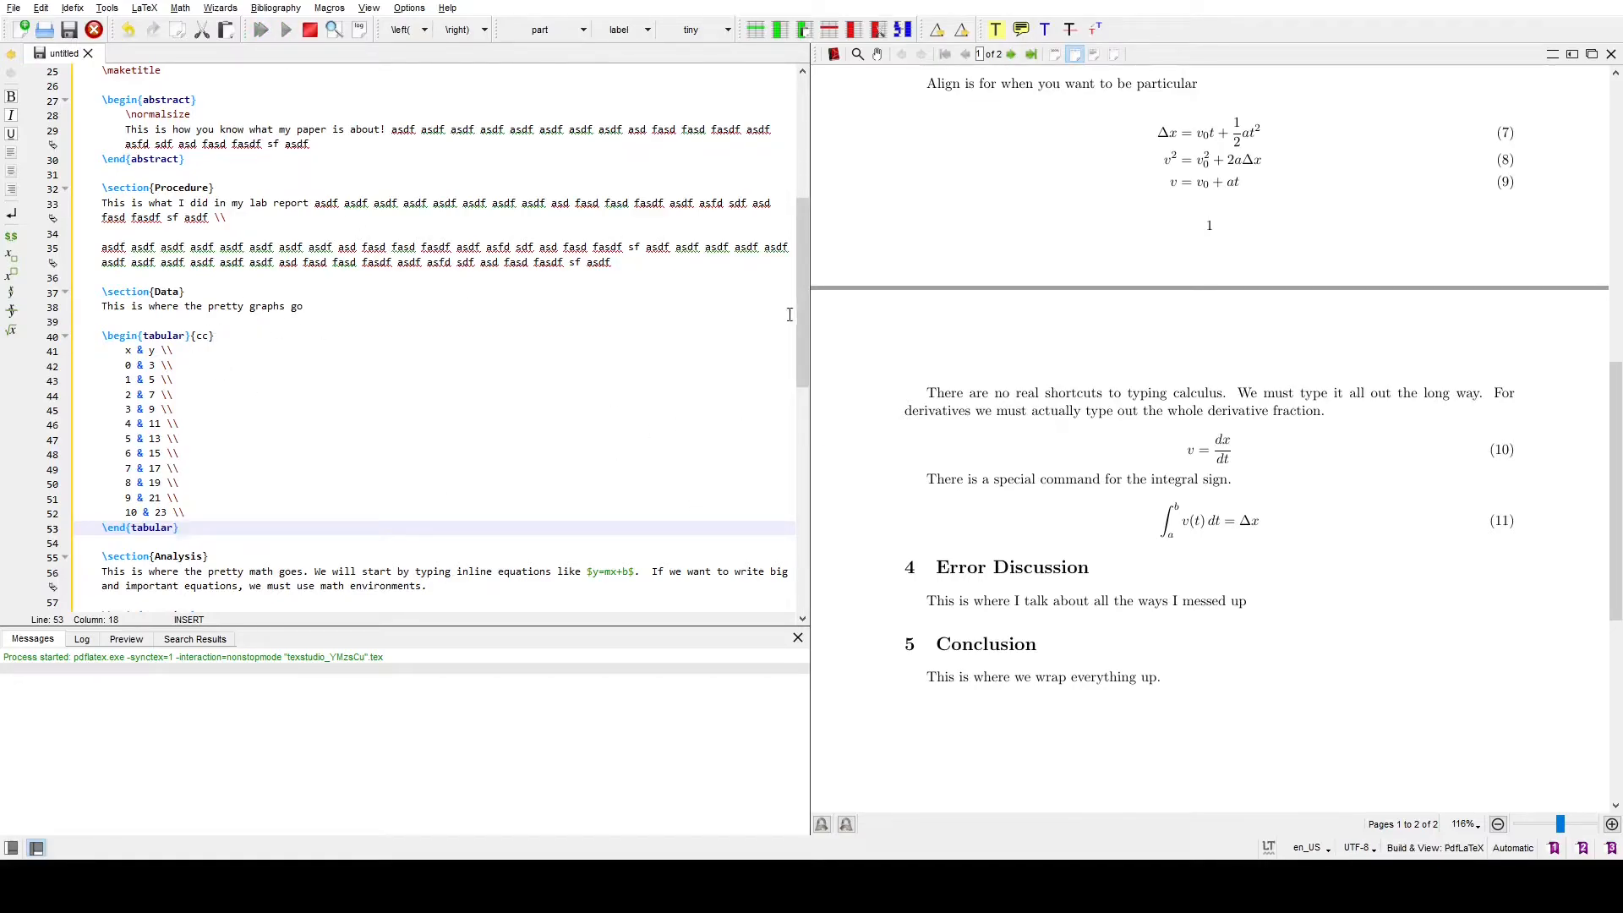
pyautogui.scroll(3, 1125, 429)
pyautogui.scroll(3, 1192, 441)
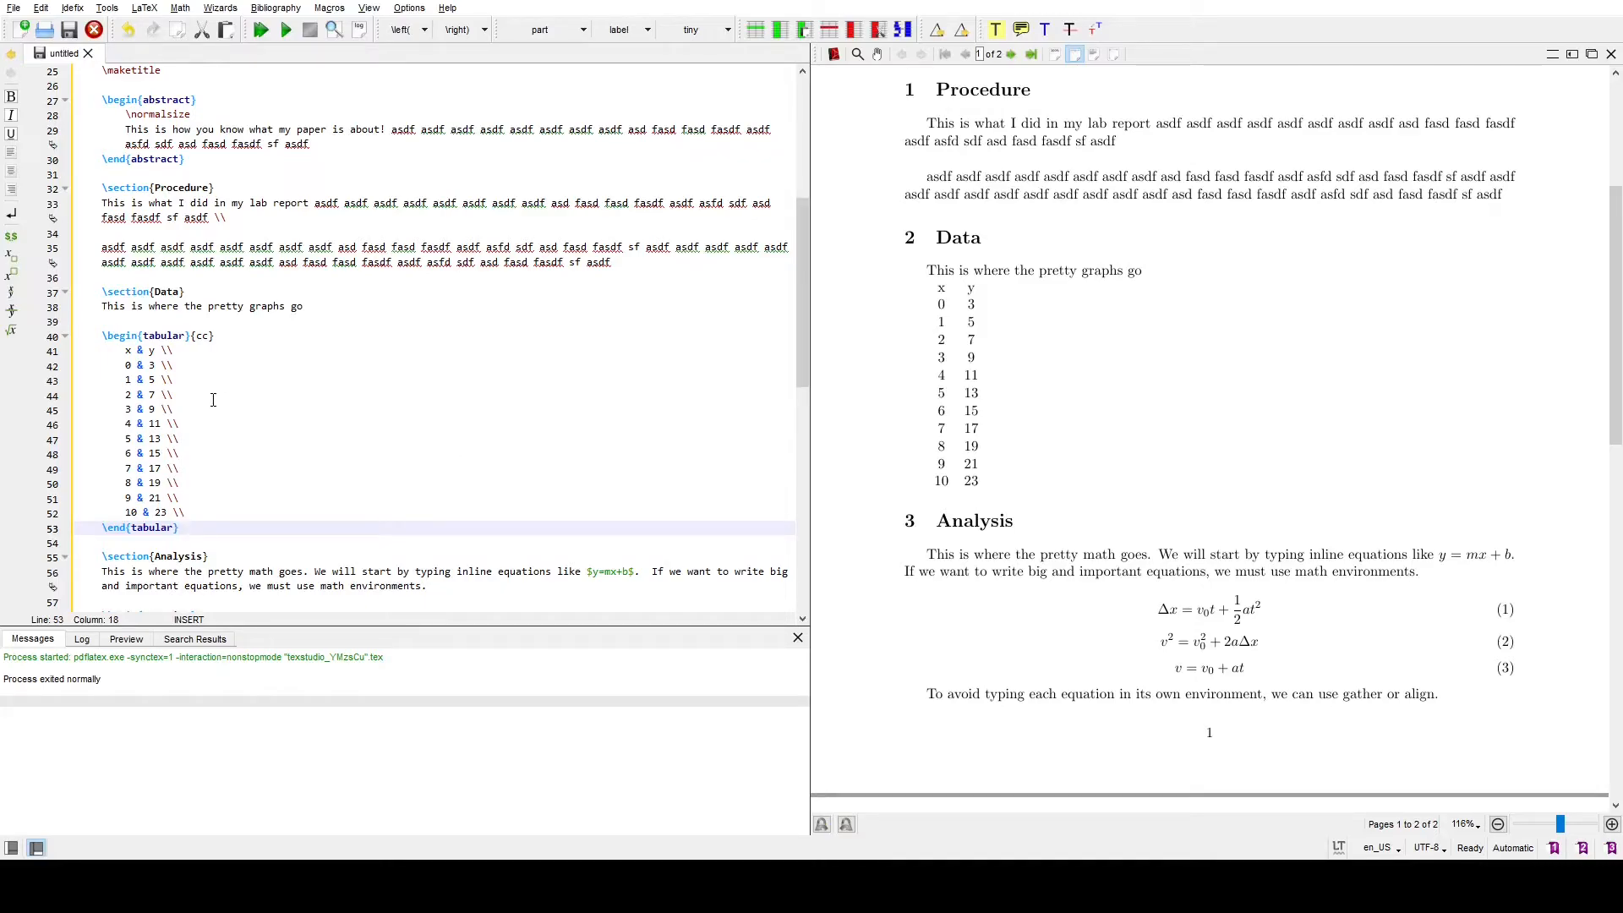
# - Add \usepackage{booktabs} to the preamble on its own line between the amssymb package and the title
pyautogui.scroll(8, 238, 430)
pyautogui.click(155, 337)
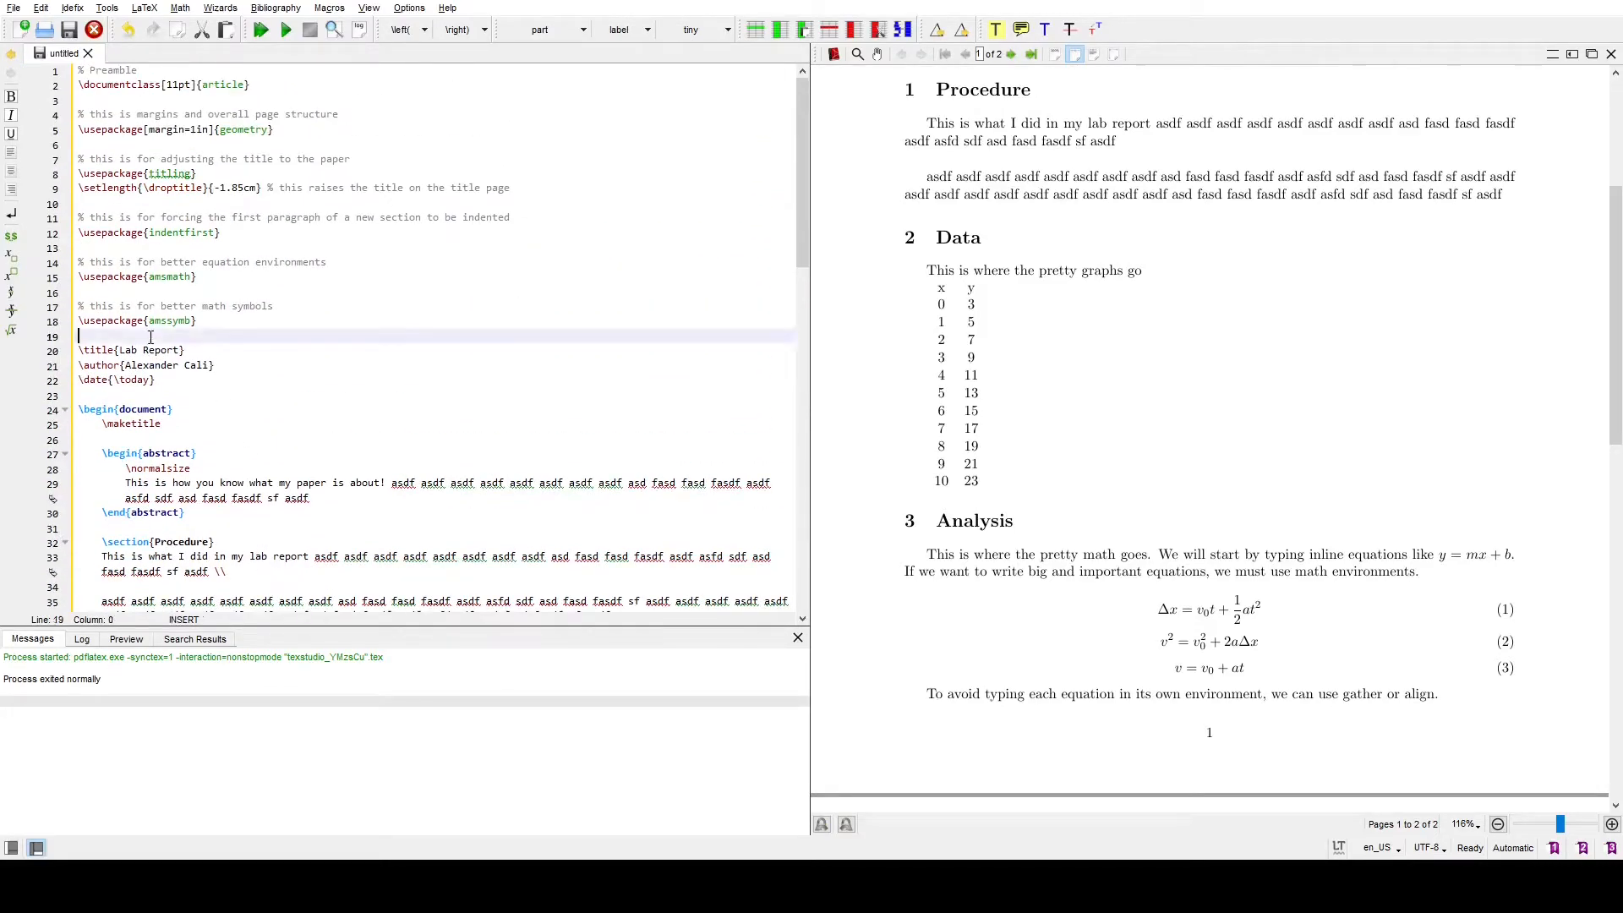
pyautogui.press('Return')
pyautogui.press('Return')
pyautogui.press('Up')
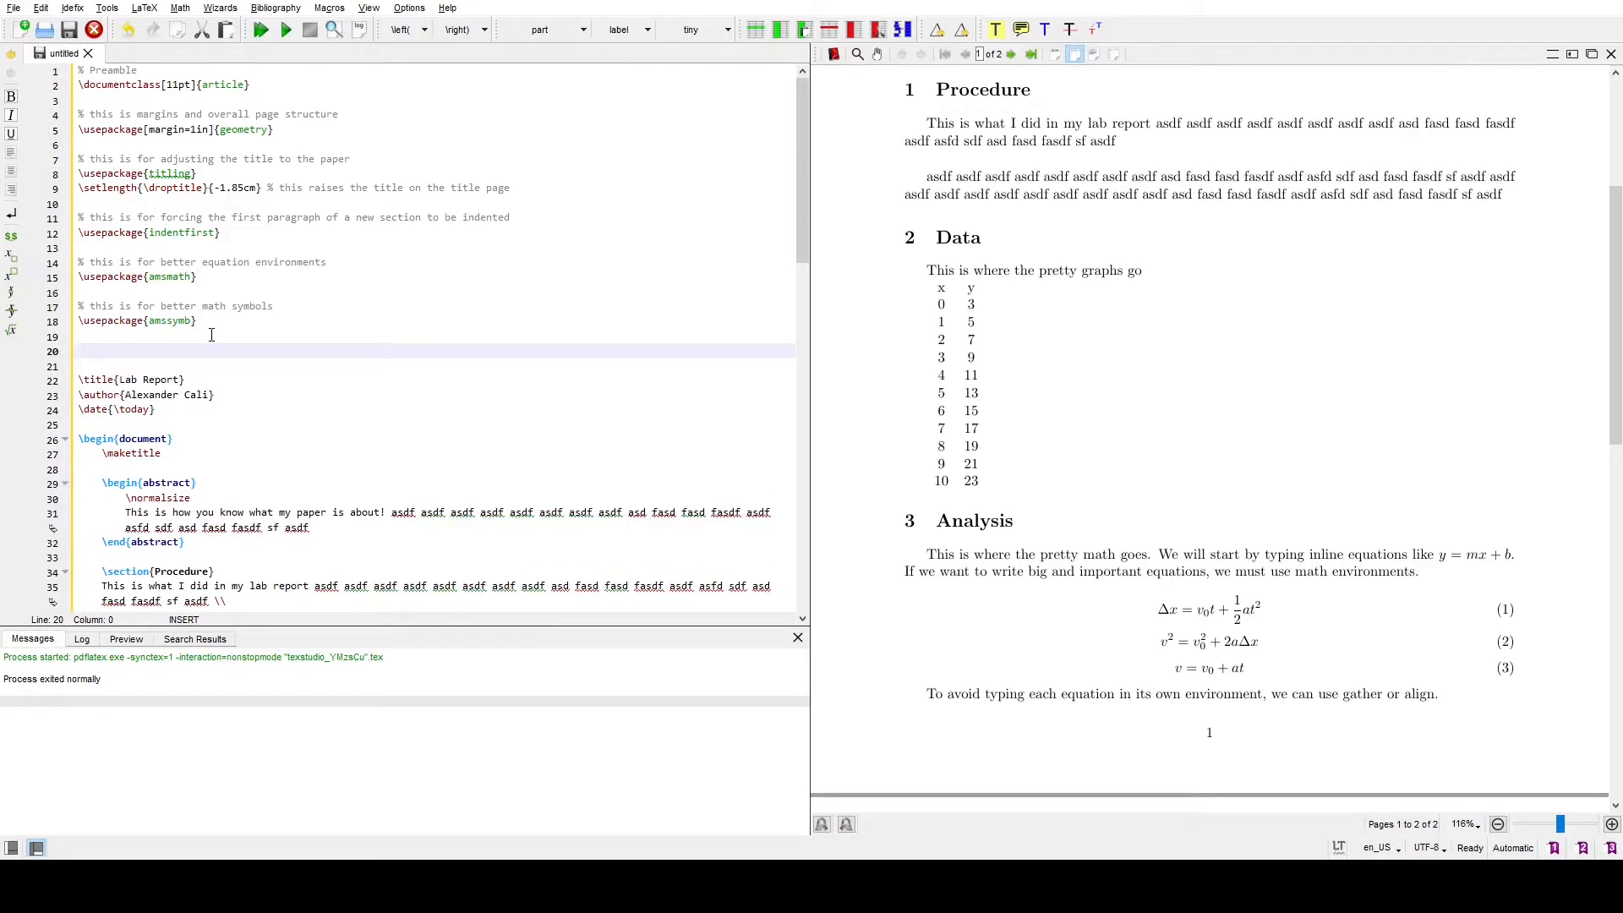
pyautogui.write('\\usep')
pyautogui.write('ag')
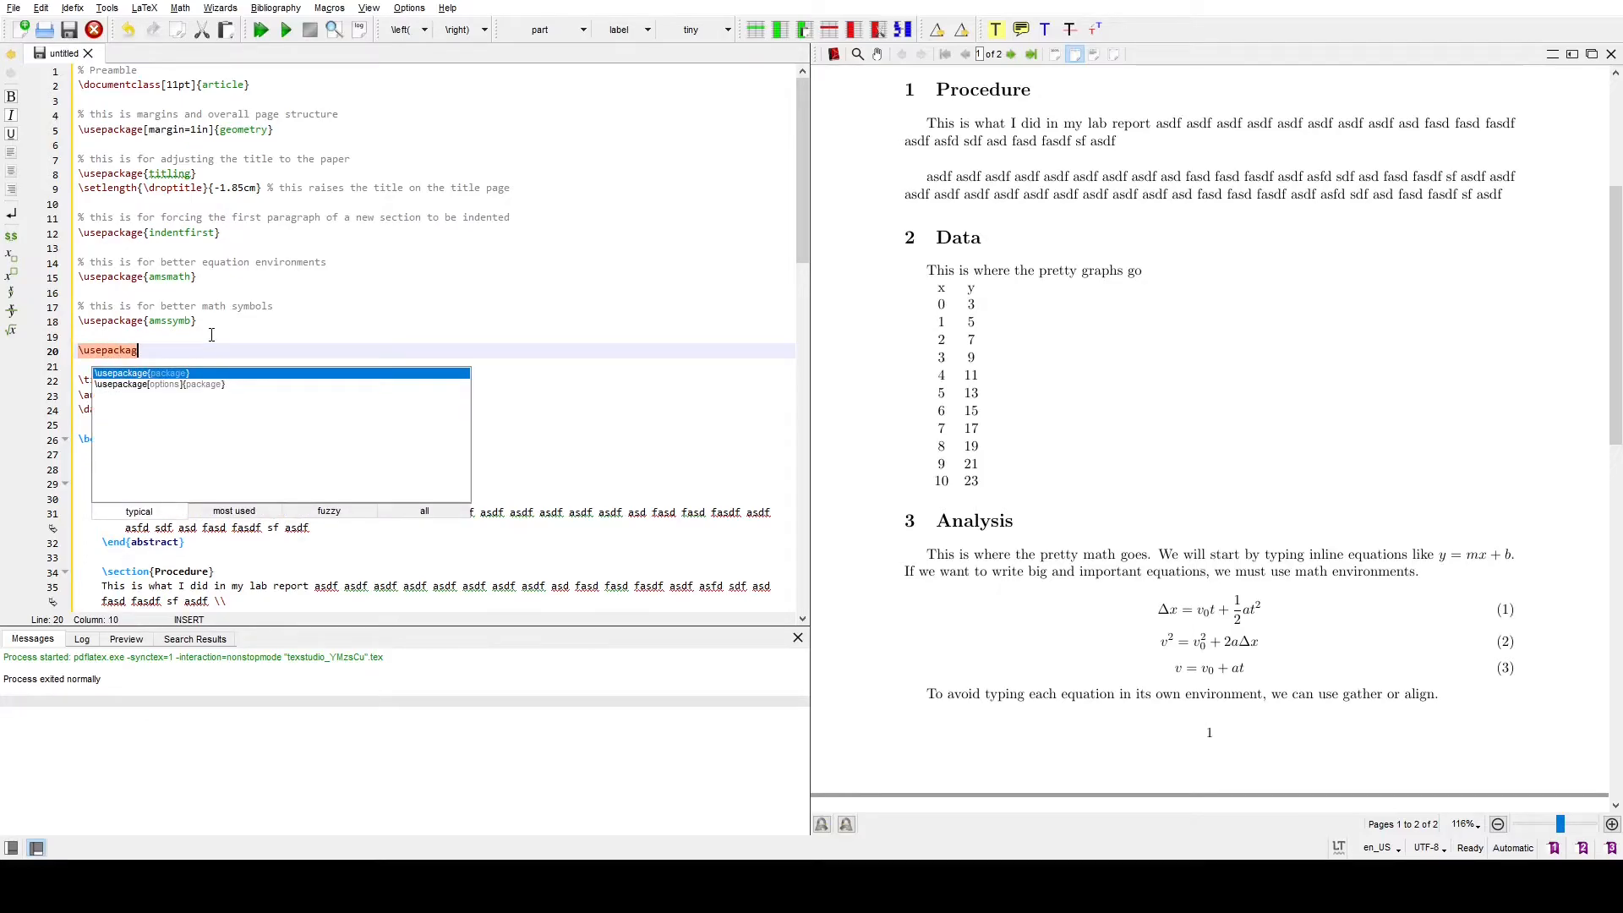
pyautogui.write('e{bookta')
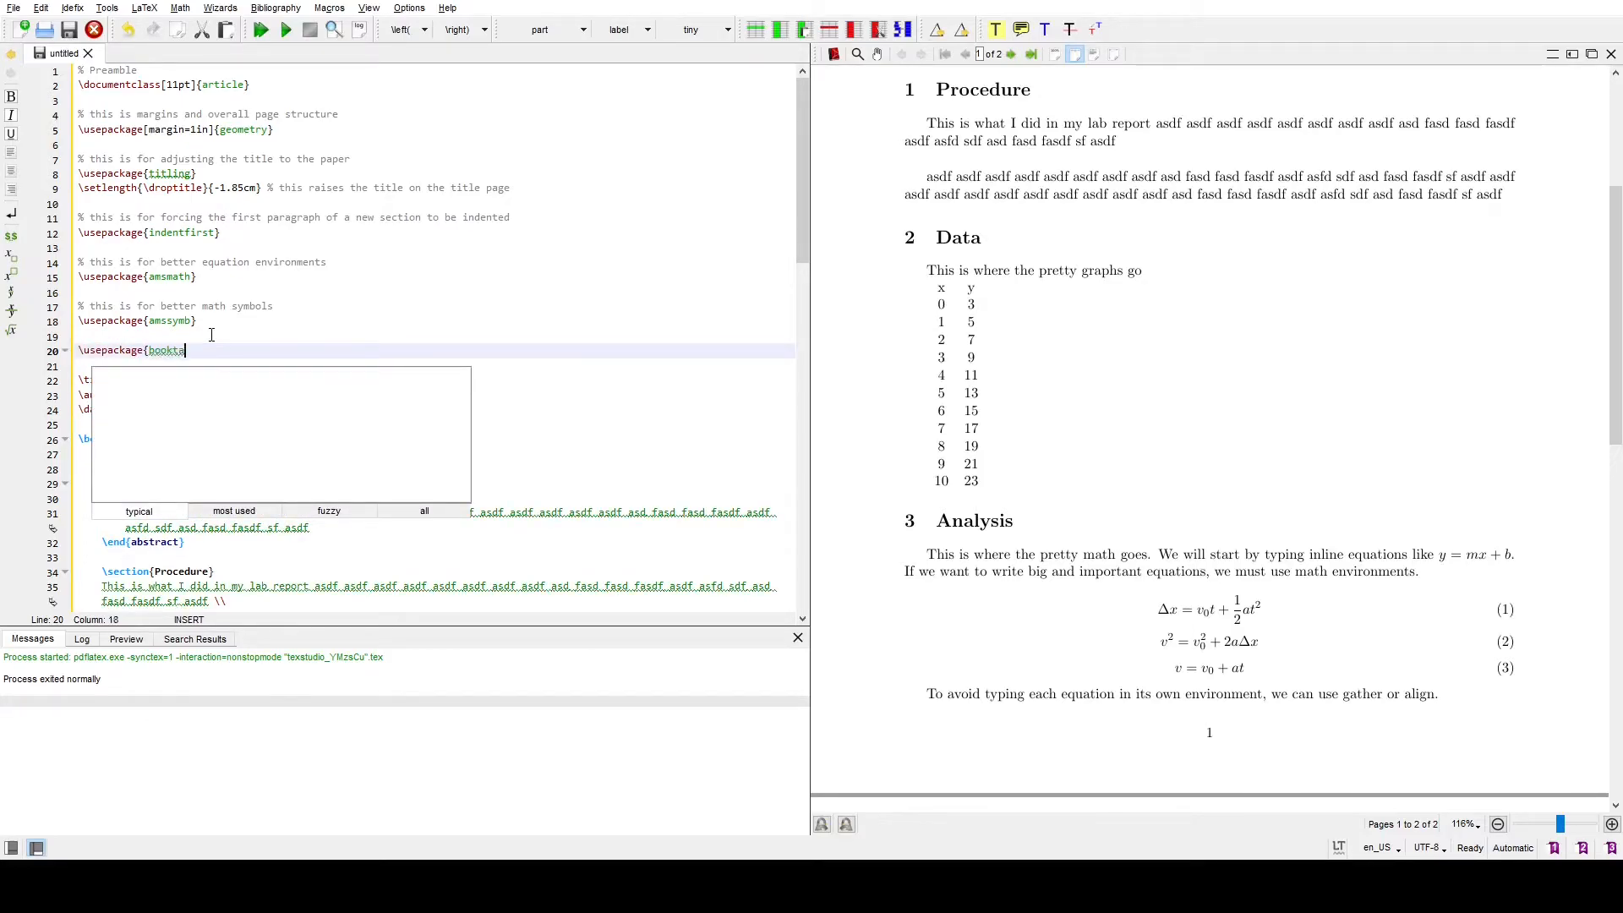
pyautogui.write('bs}')
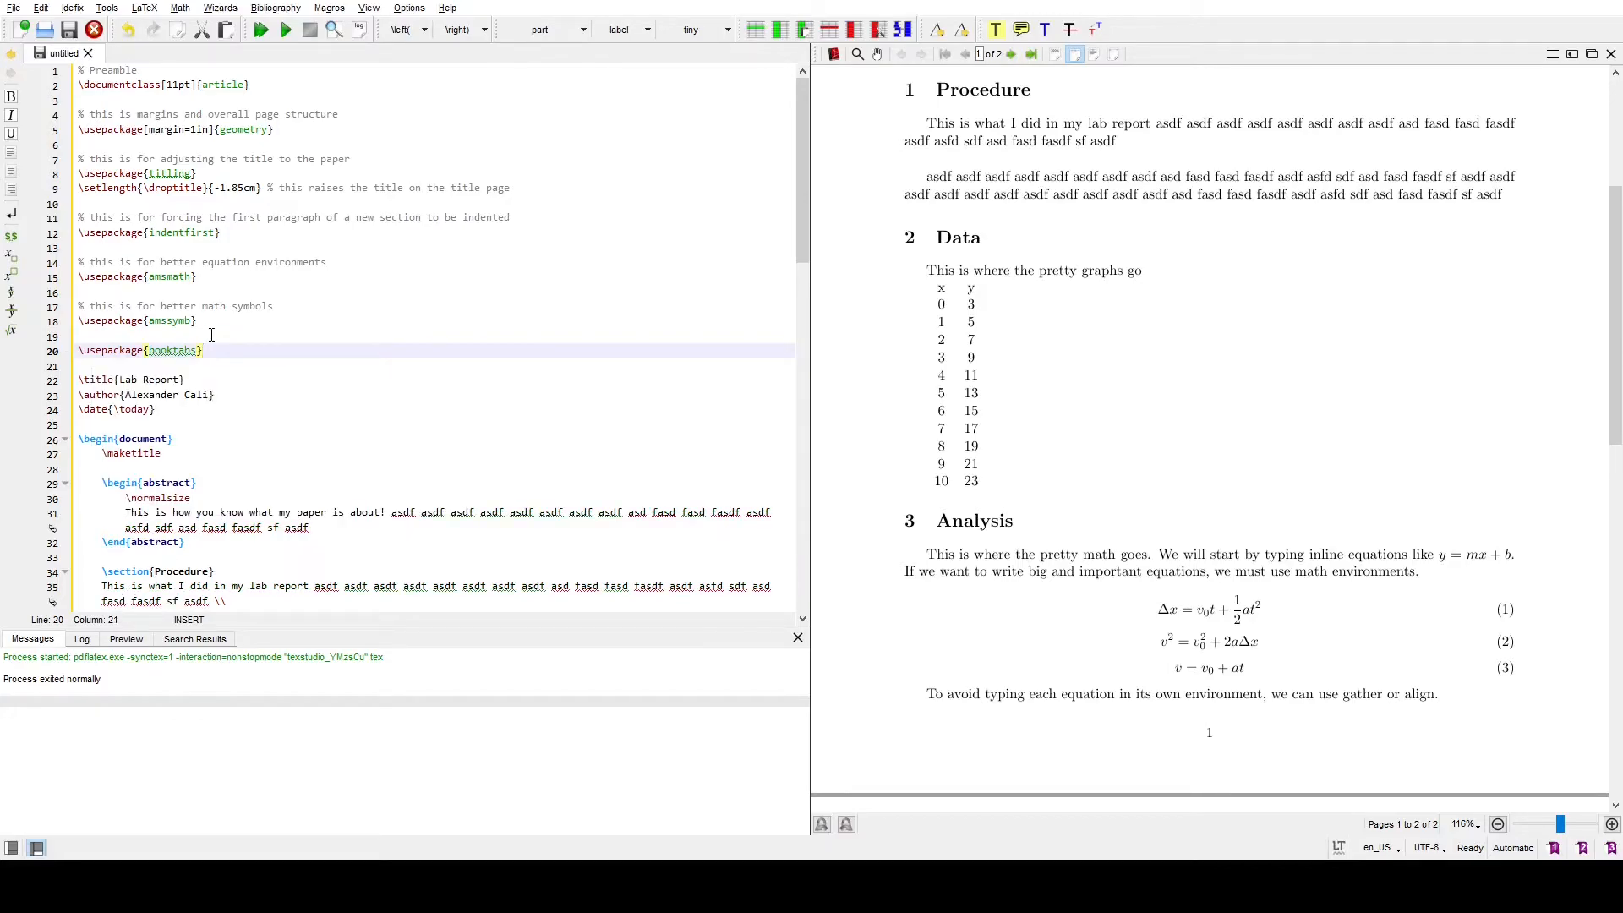
# - Add the comment "% this is for better table output" above the booktabs package line and recompile the document
pyautogui.click(211, 335)
pyautogui.press('Return')
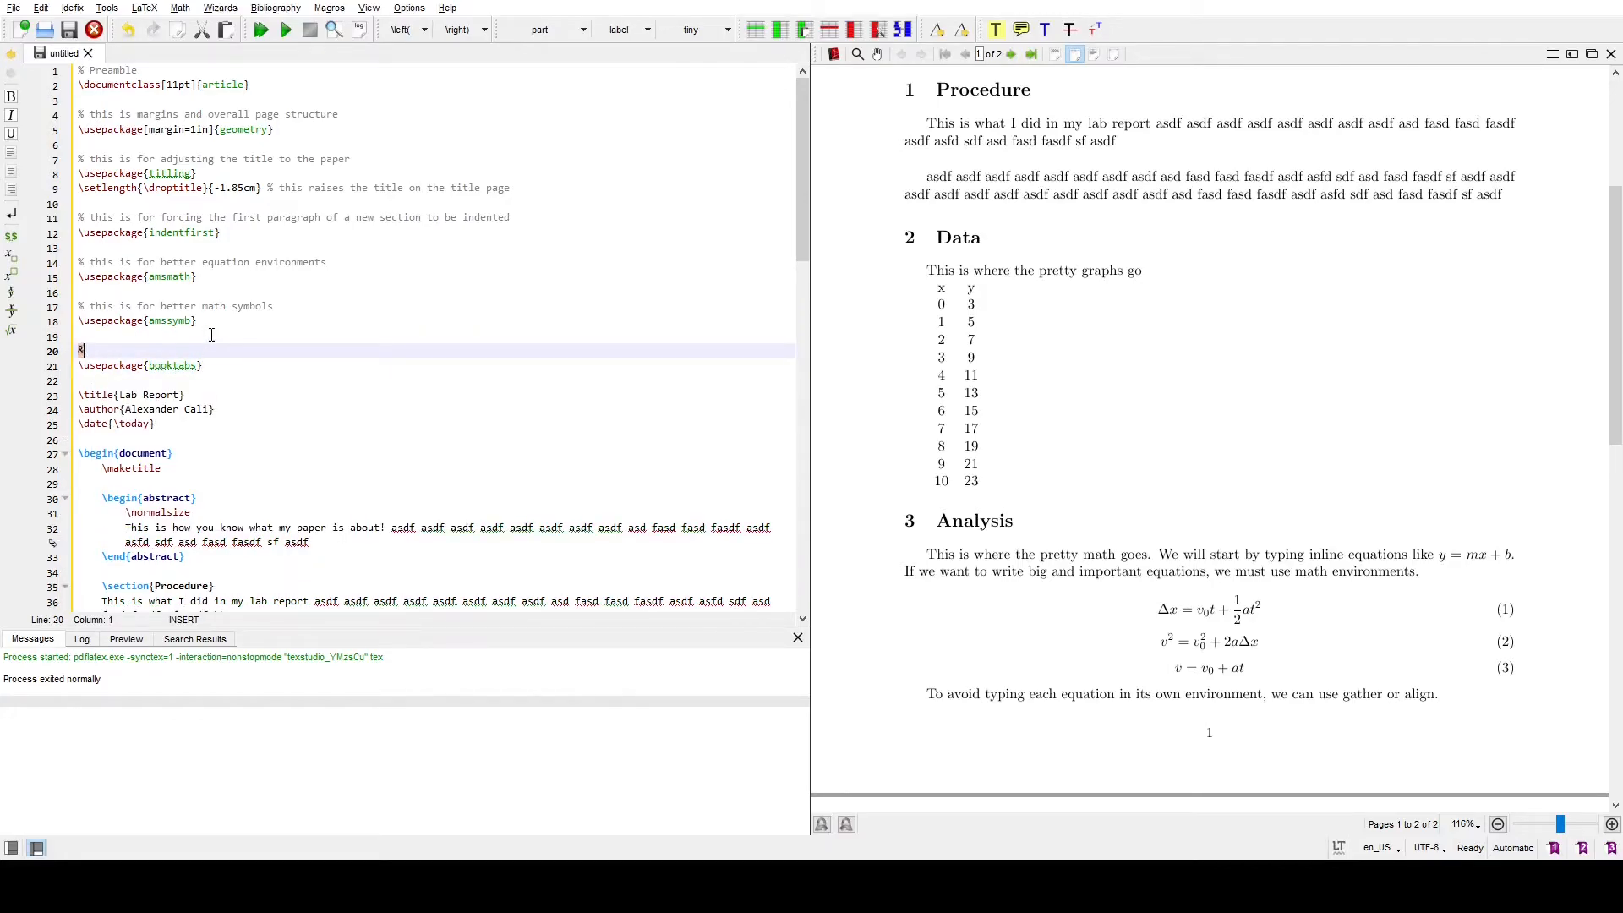
pyautogui.write('% this is for better table output')
pyautogui.click(313, 402)
pyautogui.scroll(-1, 313, 403)
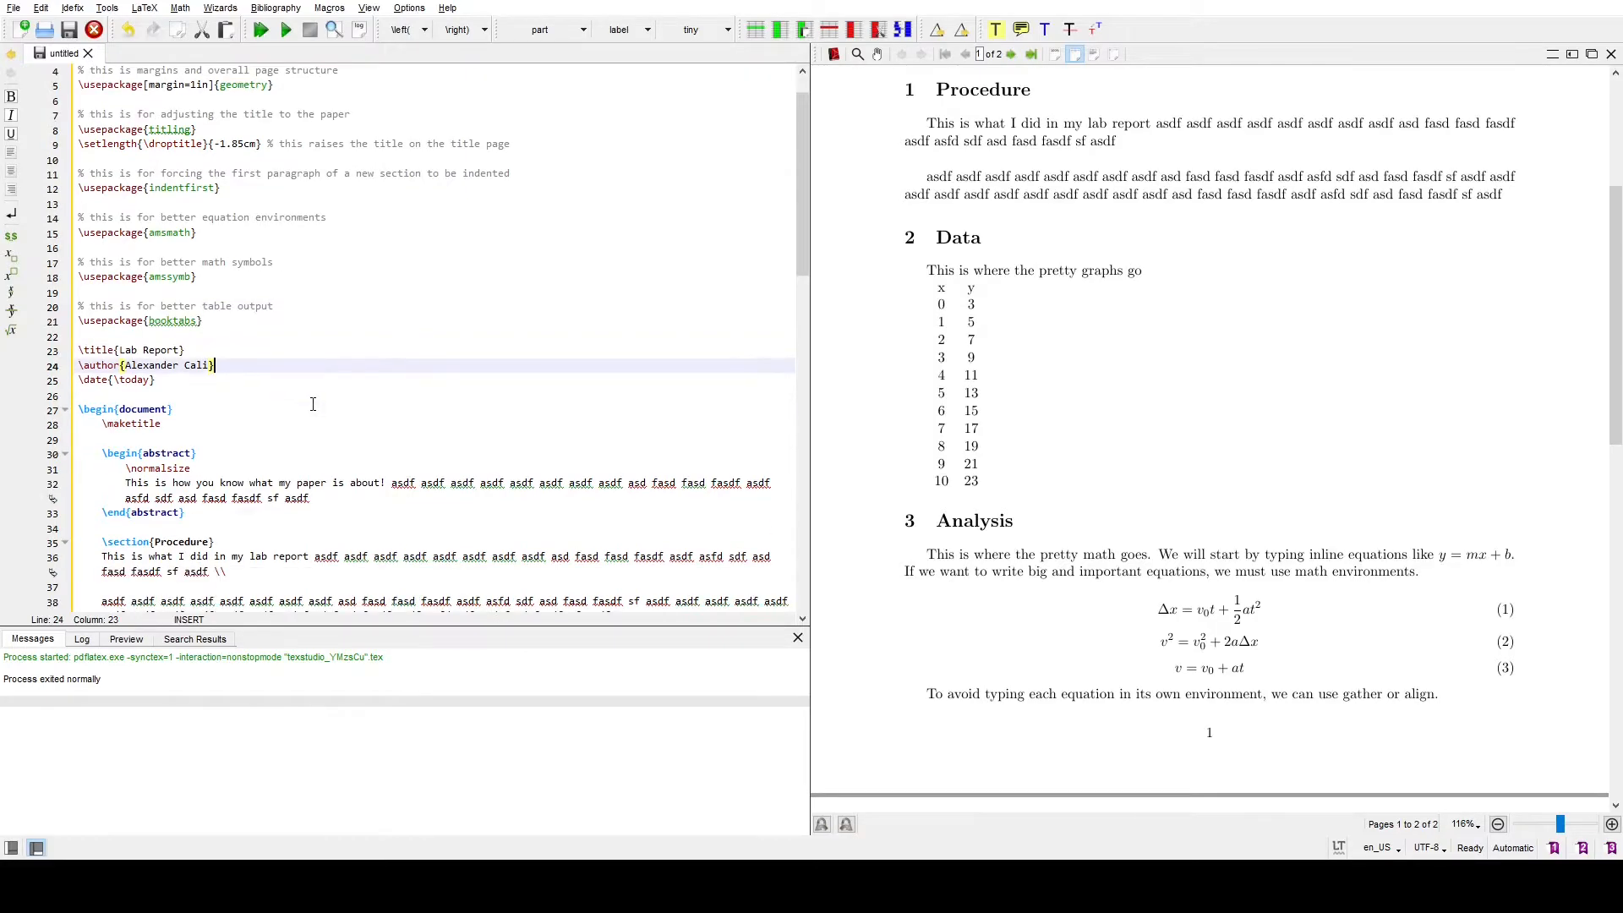
pyautogui.press('F5')
# - Insert the line \being{table} directly above \begin{tabular}{cc} in the Data section
pyautogui.scroll(-9, 549, 383)
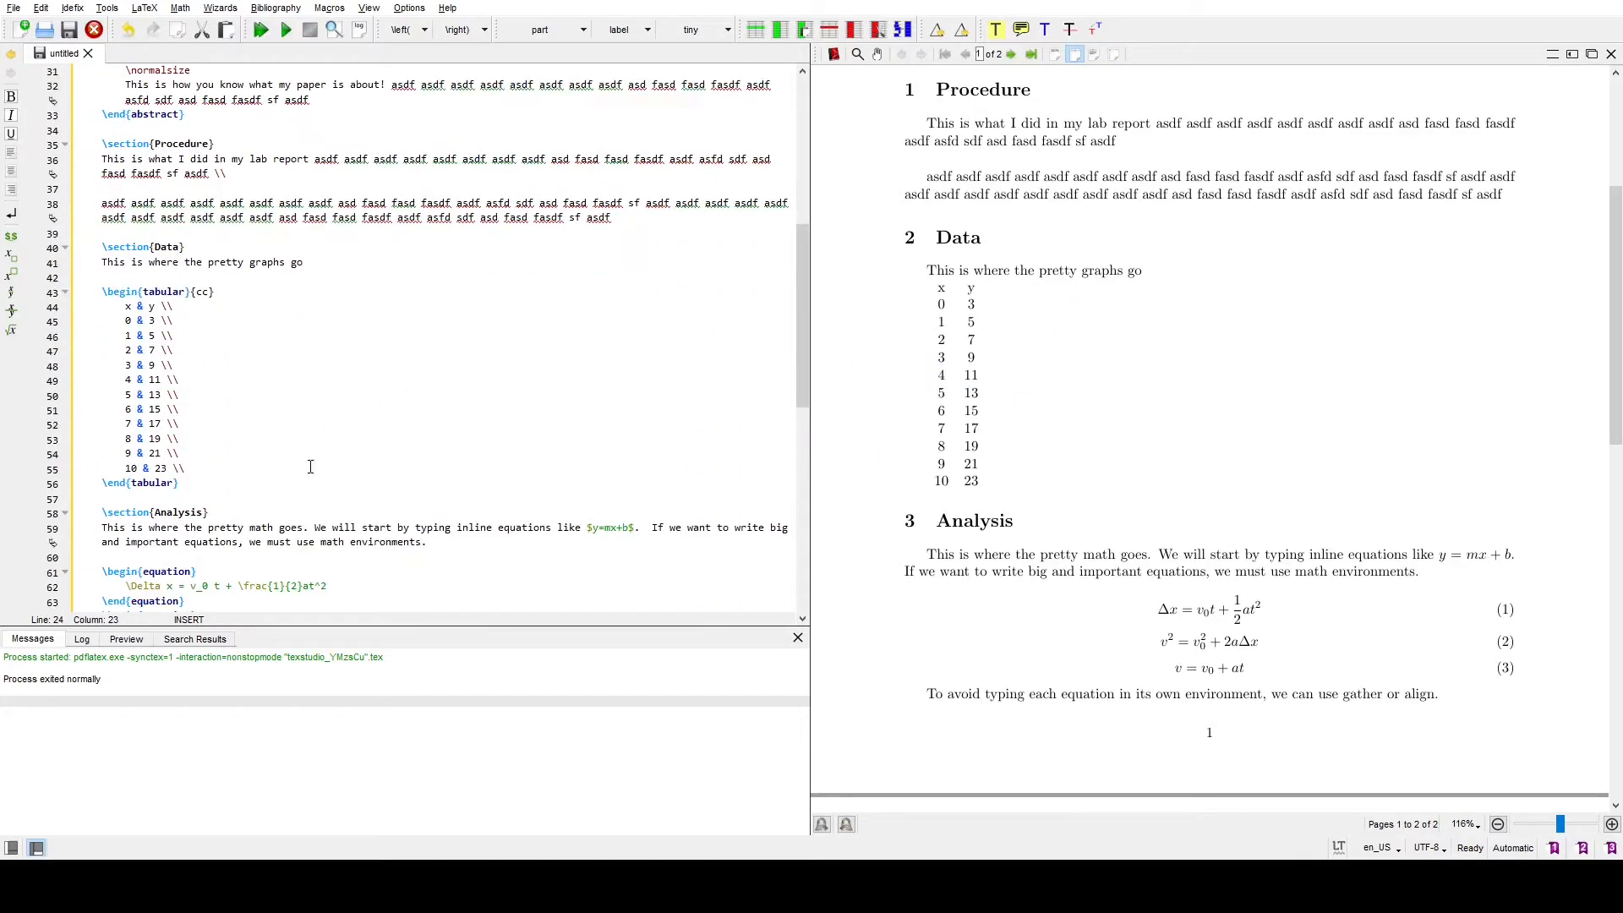
pyautogui.click(210, 278)
pyautogui.press('Return')
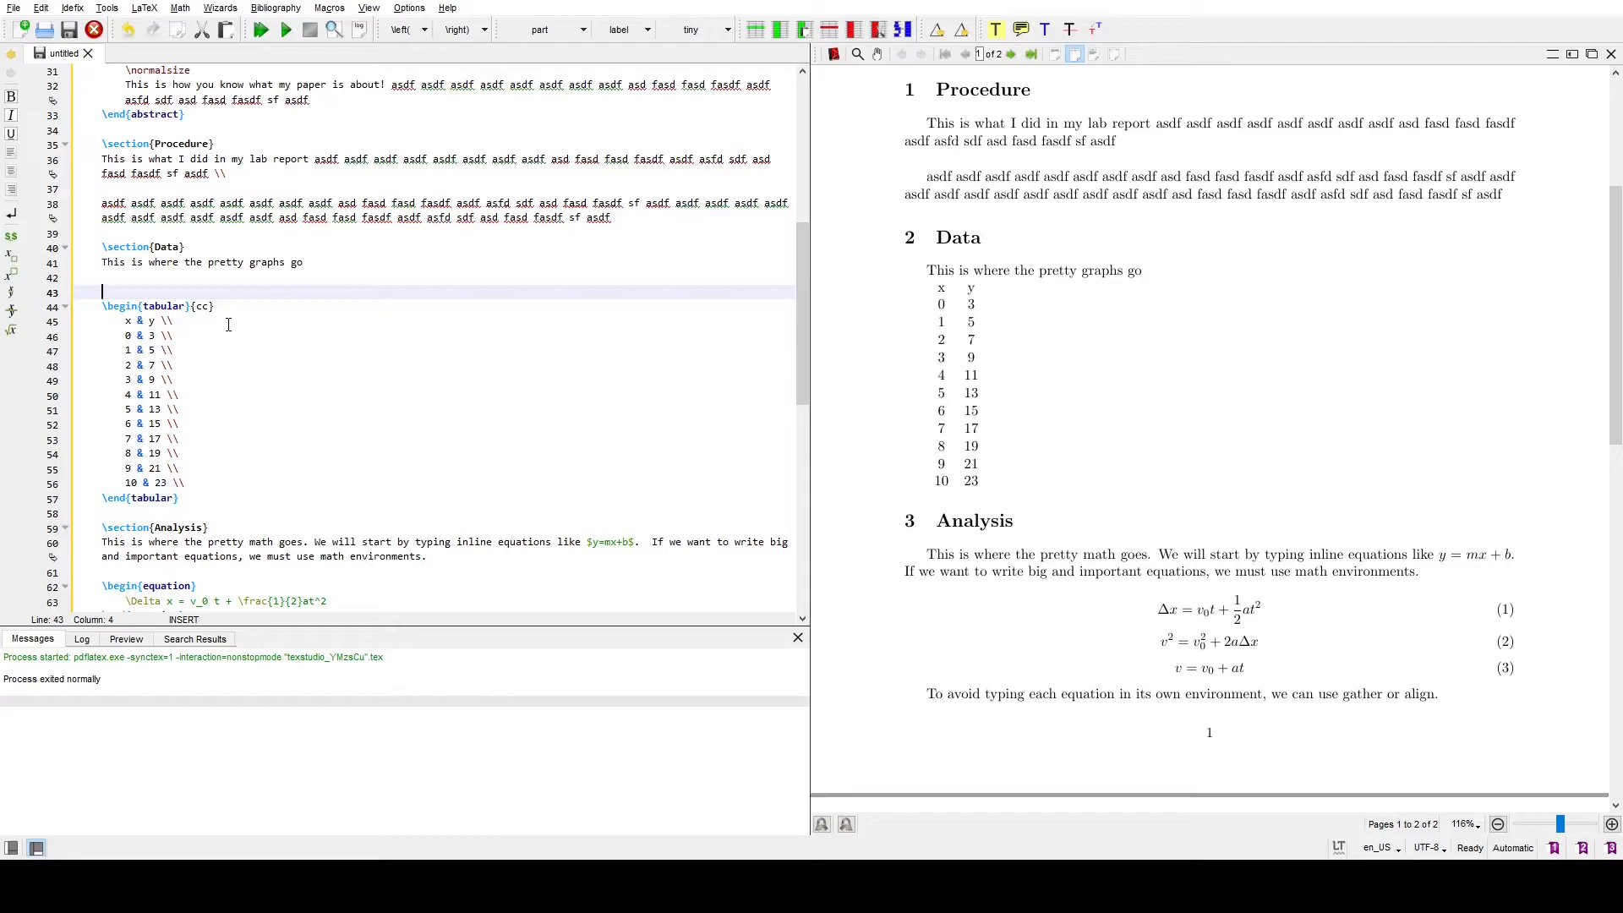
pyautogui.write('\\table')
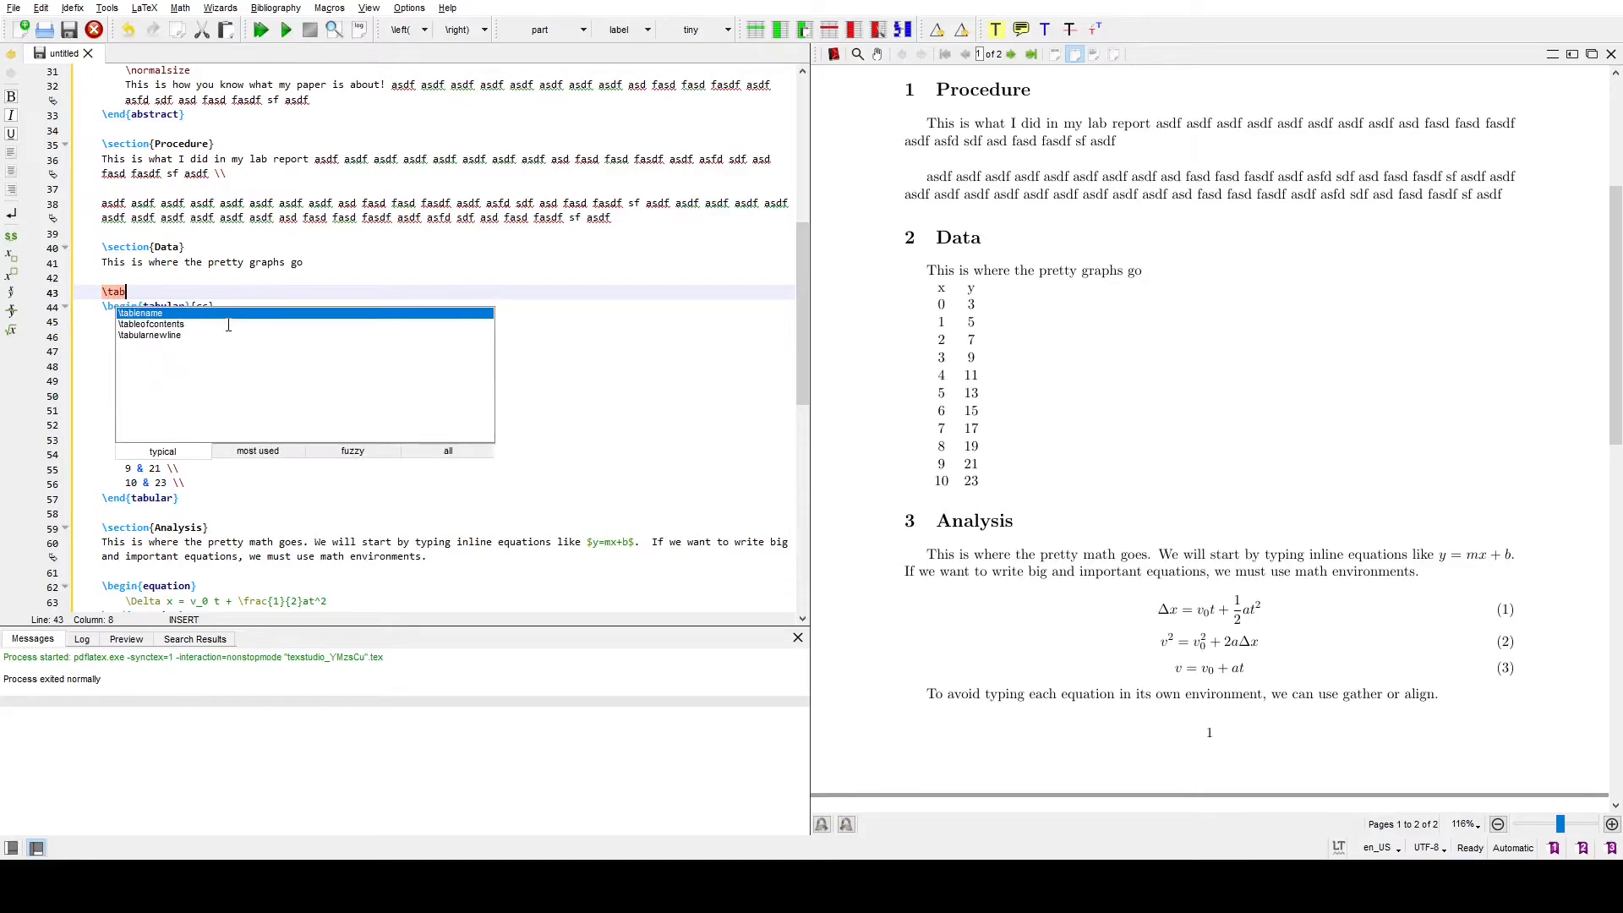
pyautogui.press('BackSpace')
pyautogui.press('BackSpace')
pyautogui.press('BackSpace')
pyautogui.press('BackSpace')
pyautogui.press('BackSpace')
pyautogui.write('being')
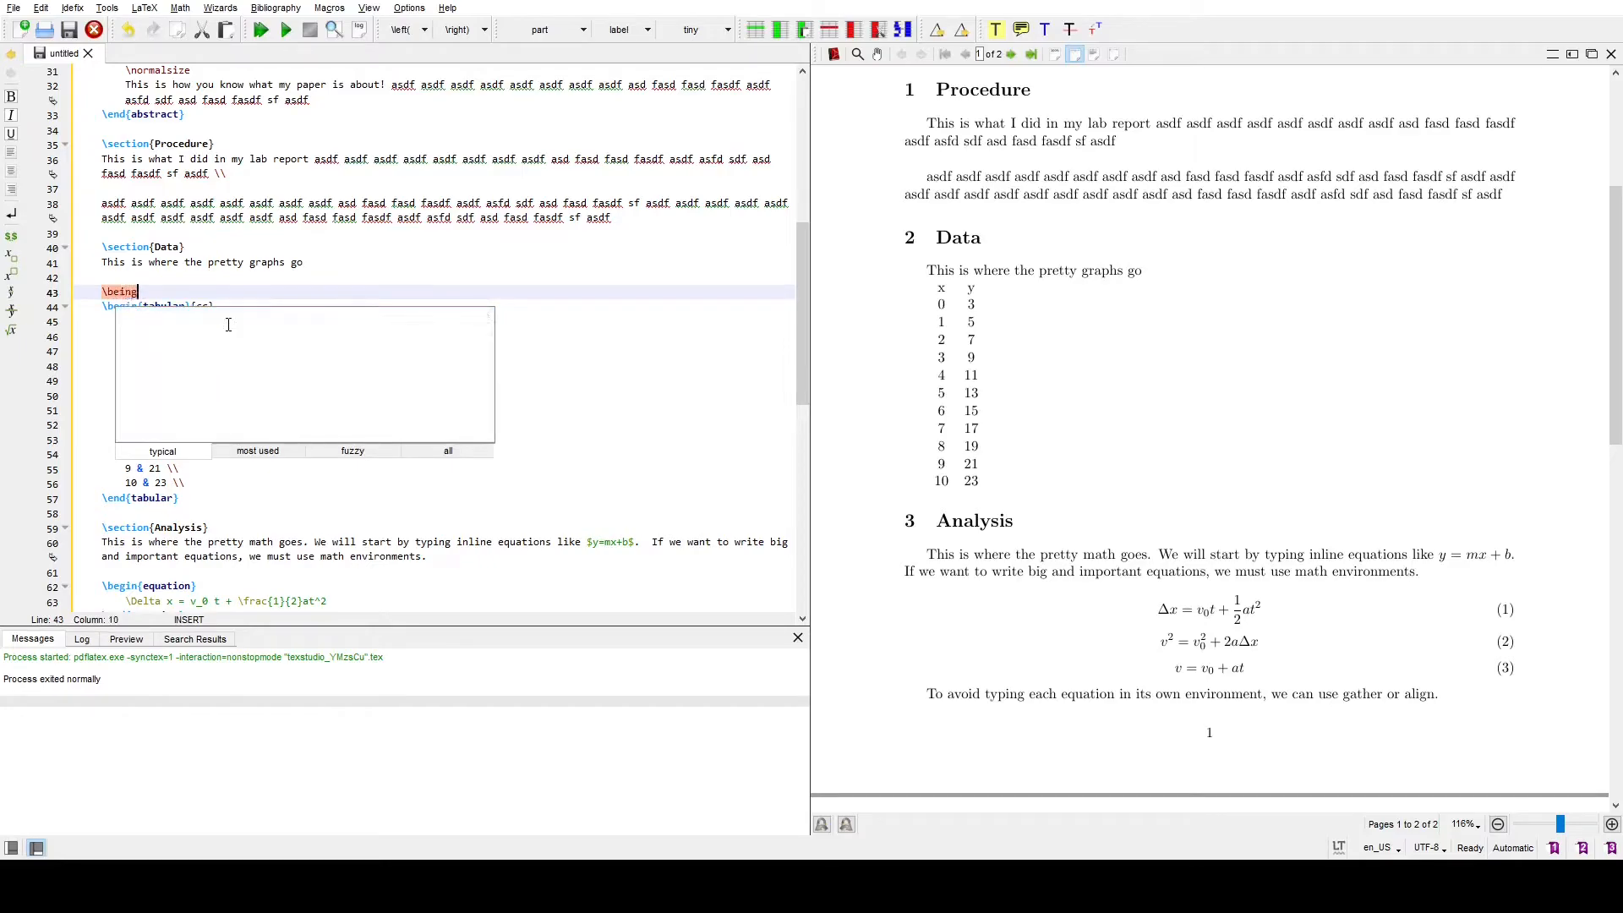
pyautogui.write('{table}')
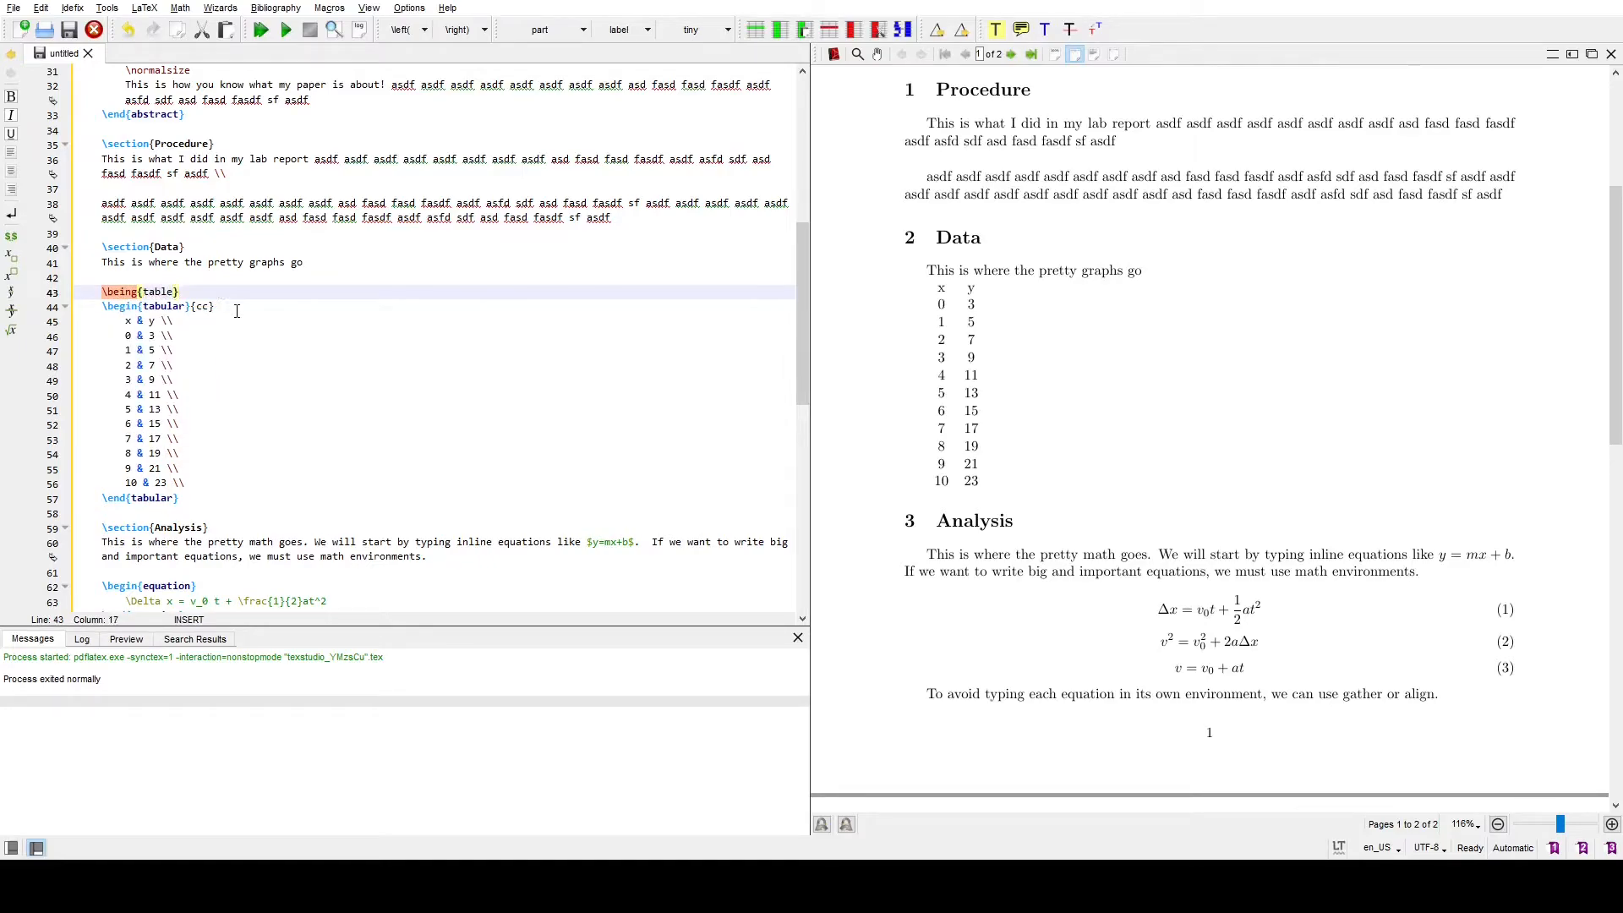
# - Add \end{table} on its own line below \end{tabular} and compile the document
pyautogui.click(244, 497)
pyautogui.press('Return')
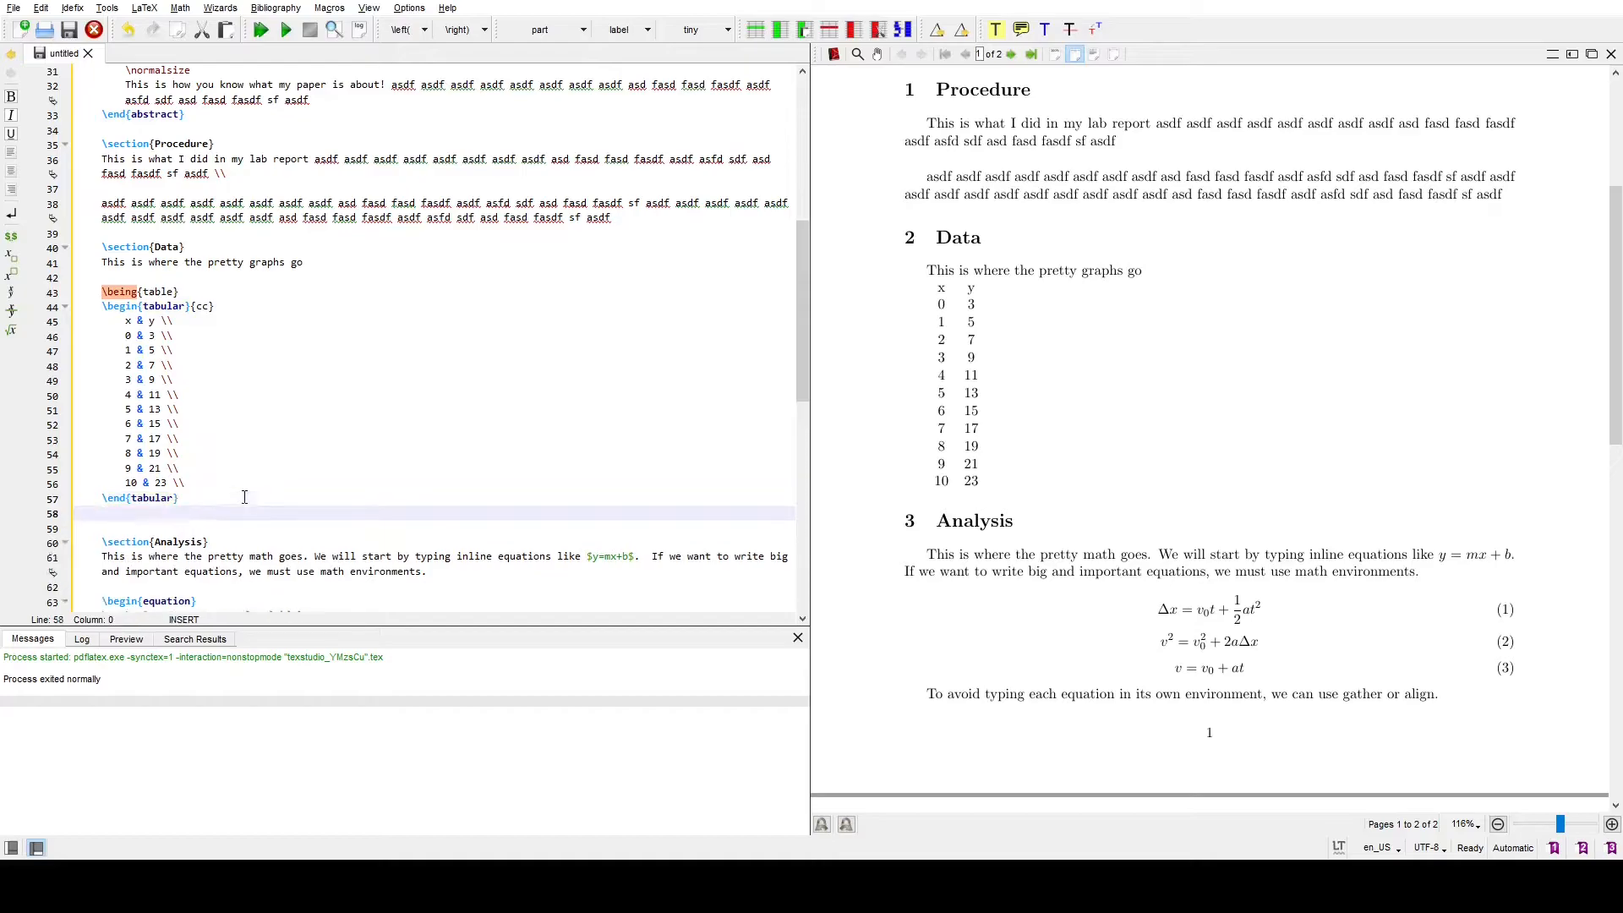
pyautogui.write('\\end')
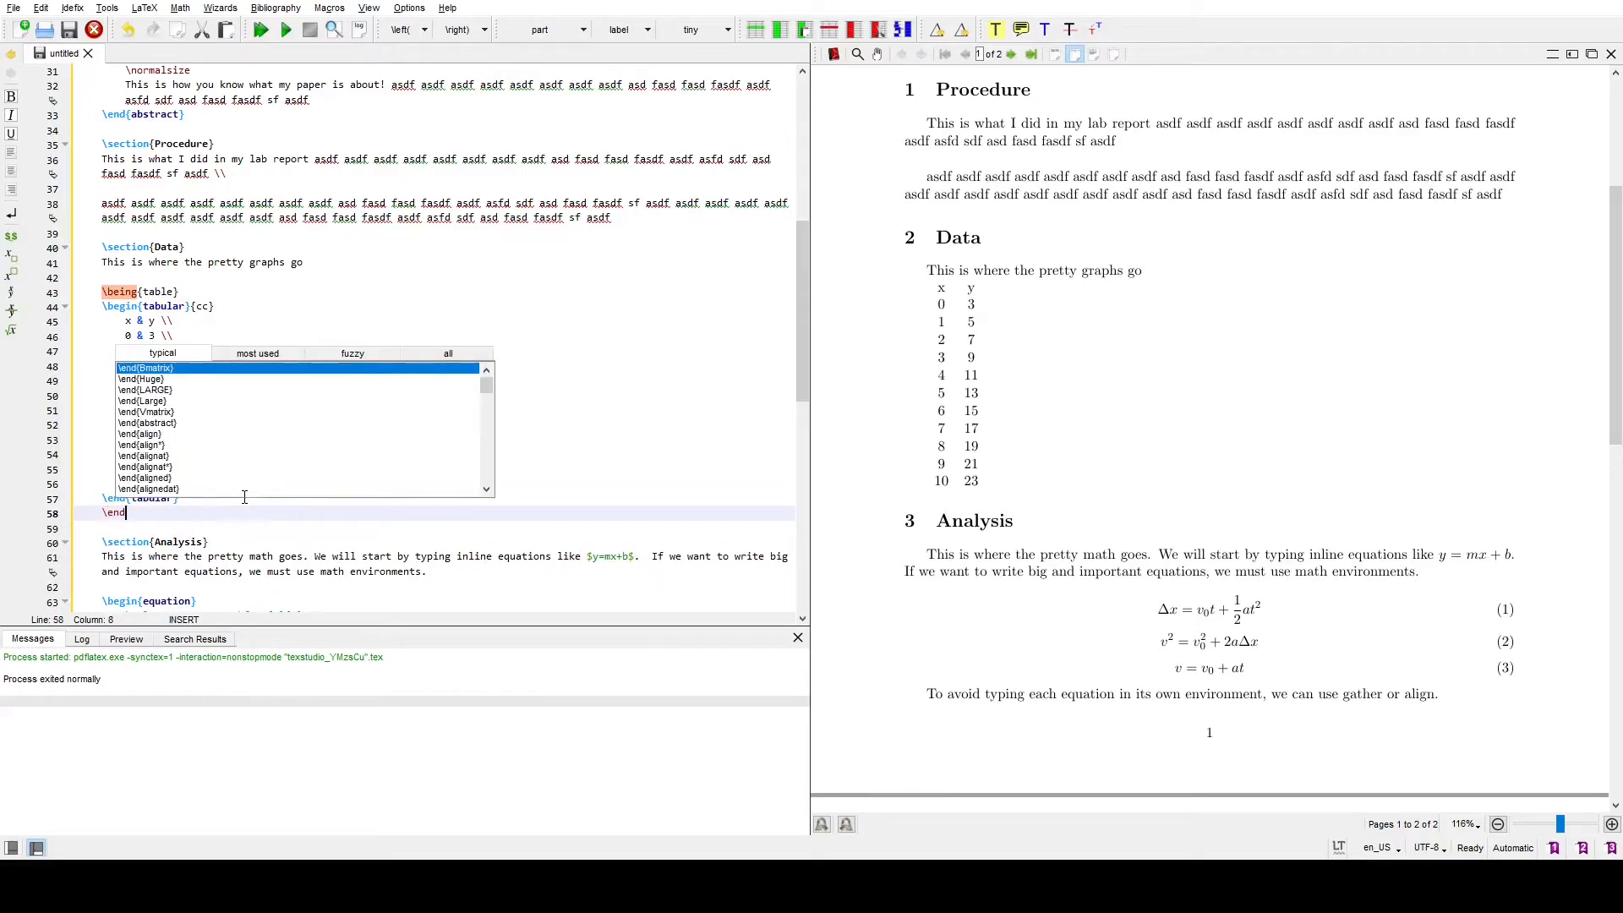
pyautogui.write('{table')
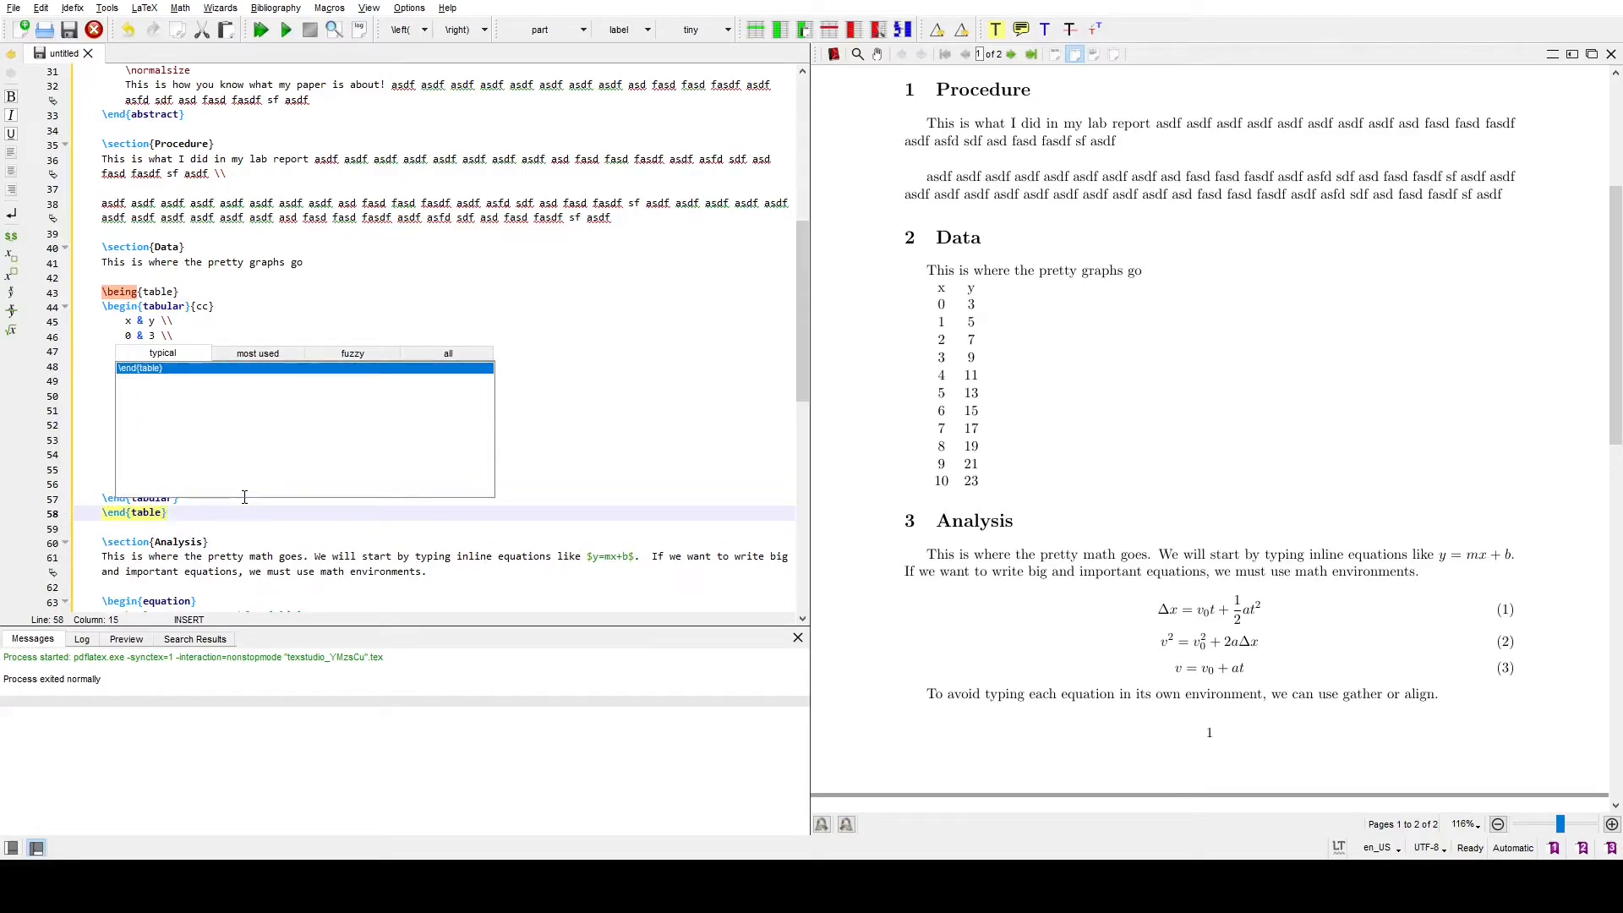
pyautogui.press('Return')
pyautogui.press('F5')
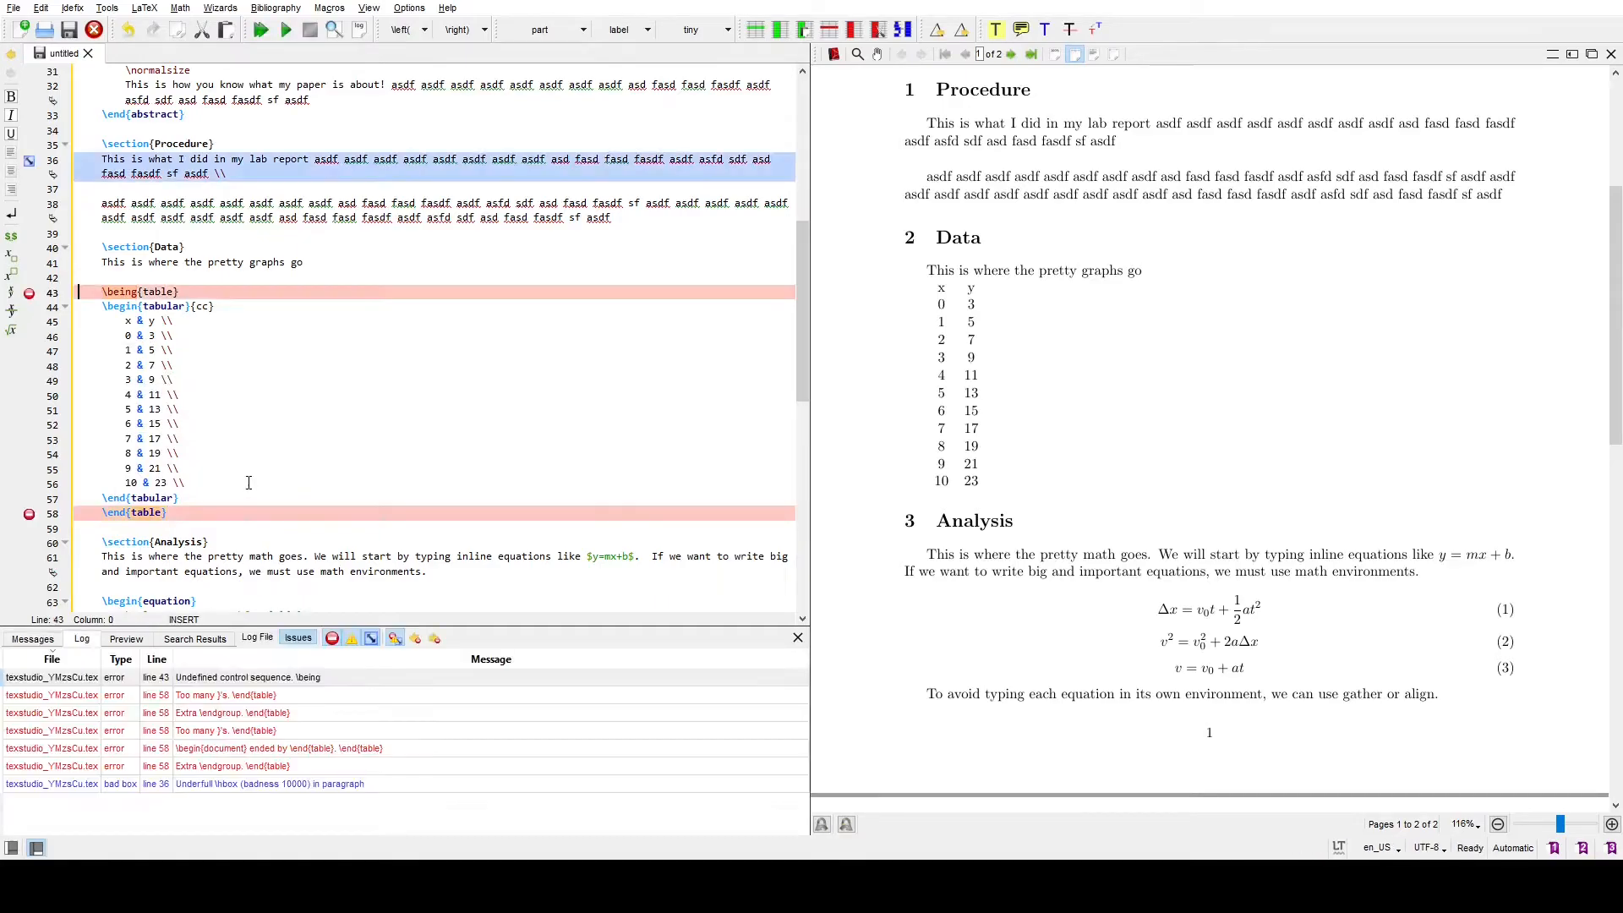
pyautogui.click(311, 401)
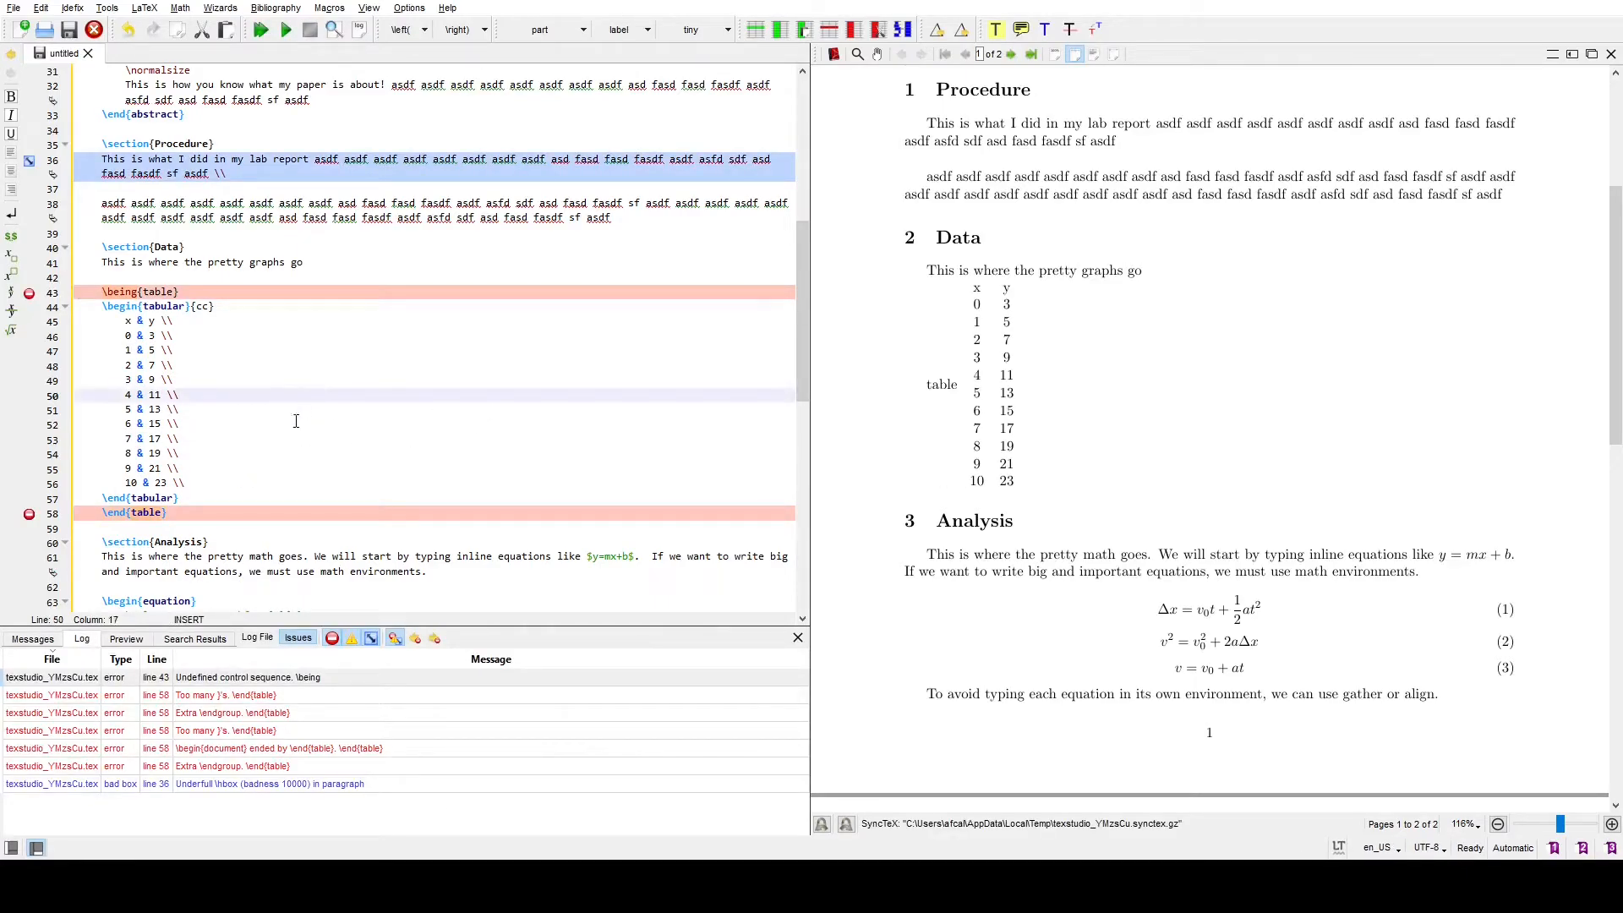
# - Correct \being to \begin in the table environment's opening line, recompile, and check the table's placement in the PDF preview
pyautogui.click(154, 293)
pyautogui.hotkey('shift', 'Left')
pyautogui.hotkey('shift', 'Left')
pyautogui.hotkey('shift', 'Left')
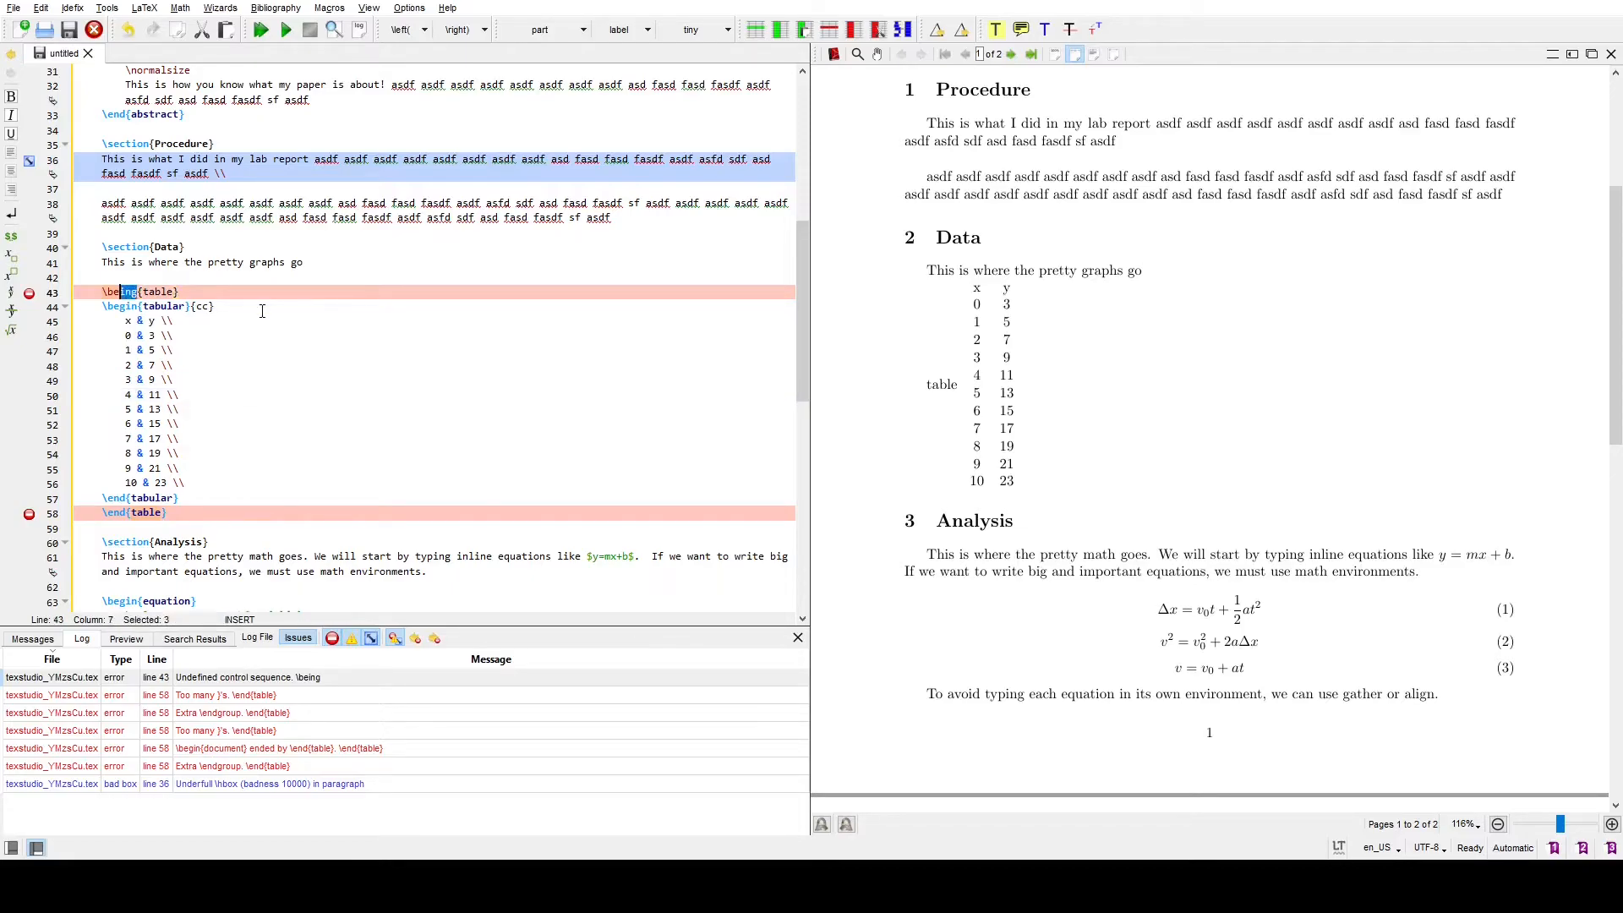
pyautogui.write('gin')
pyautogui.press('F5')
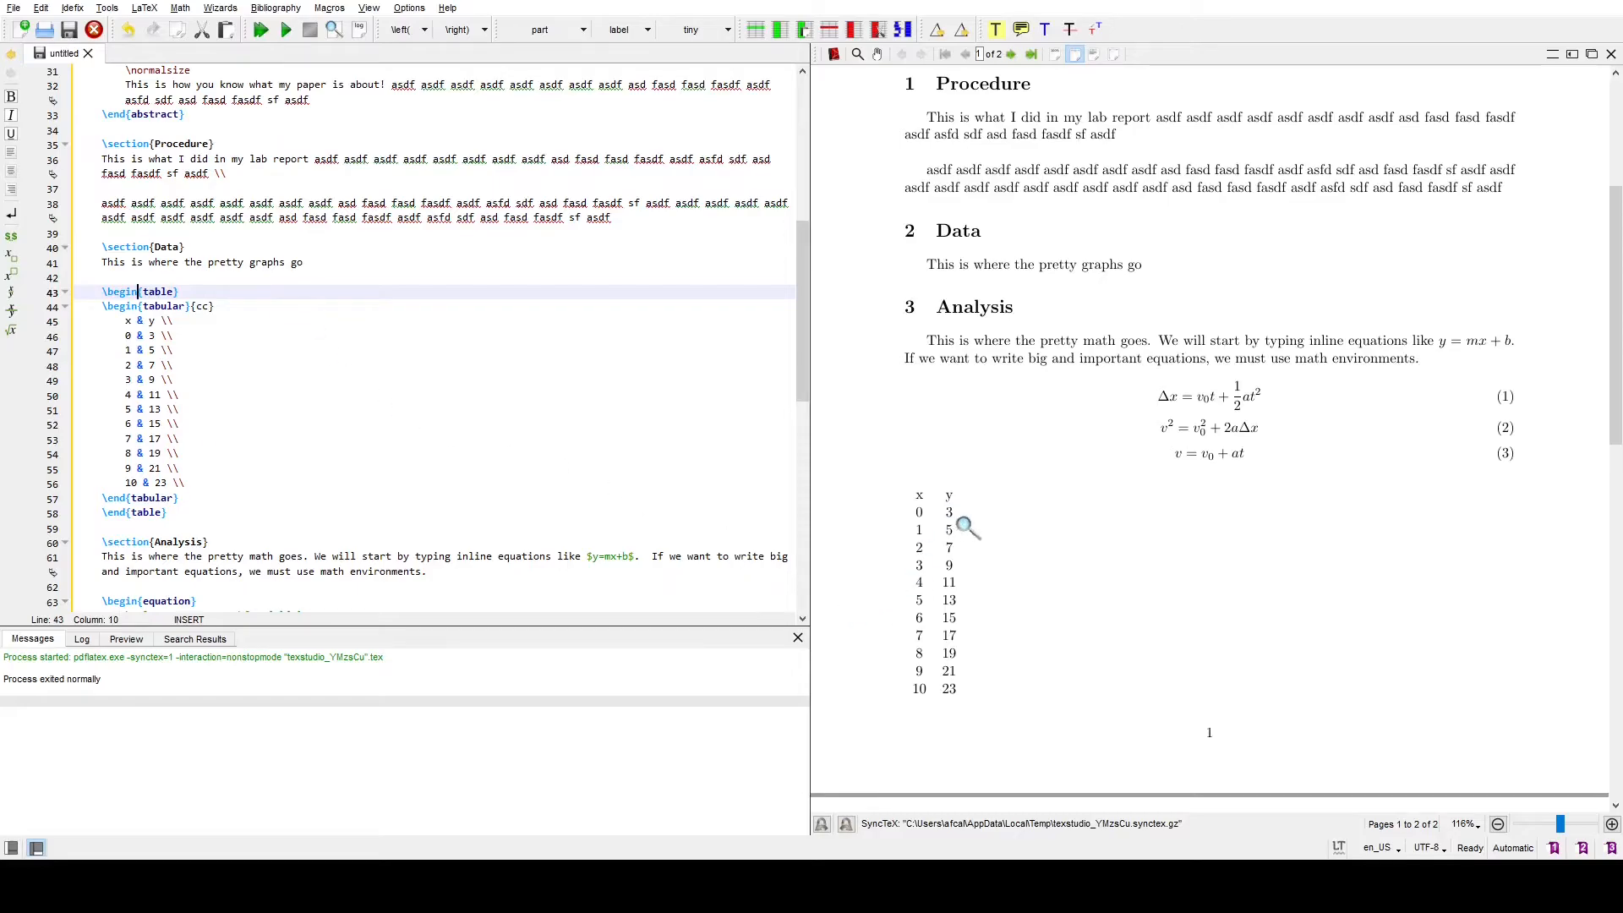
pyautogui.scroll(-3, 1028, 549)
pyautogui.moveTo(964, 402); pyautogui.dragTo(971, 449)
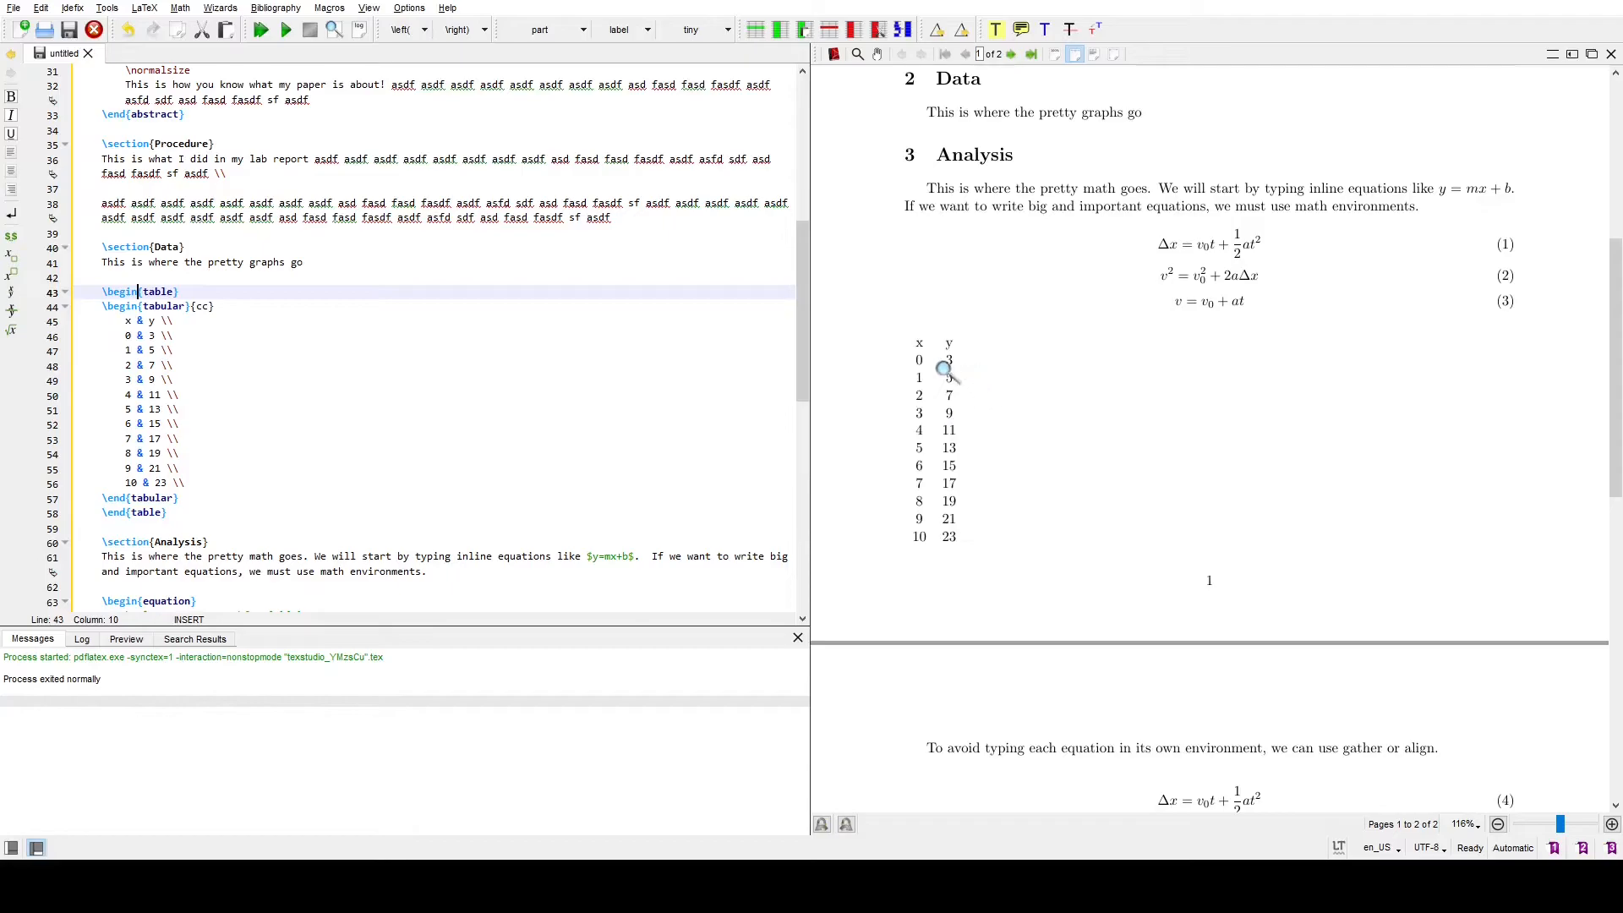
# - Add the placement option [h] after \begin{table} and recompile the document
pyautogui.click(192, 289)
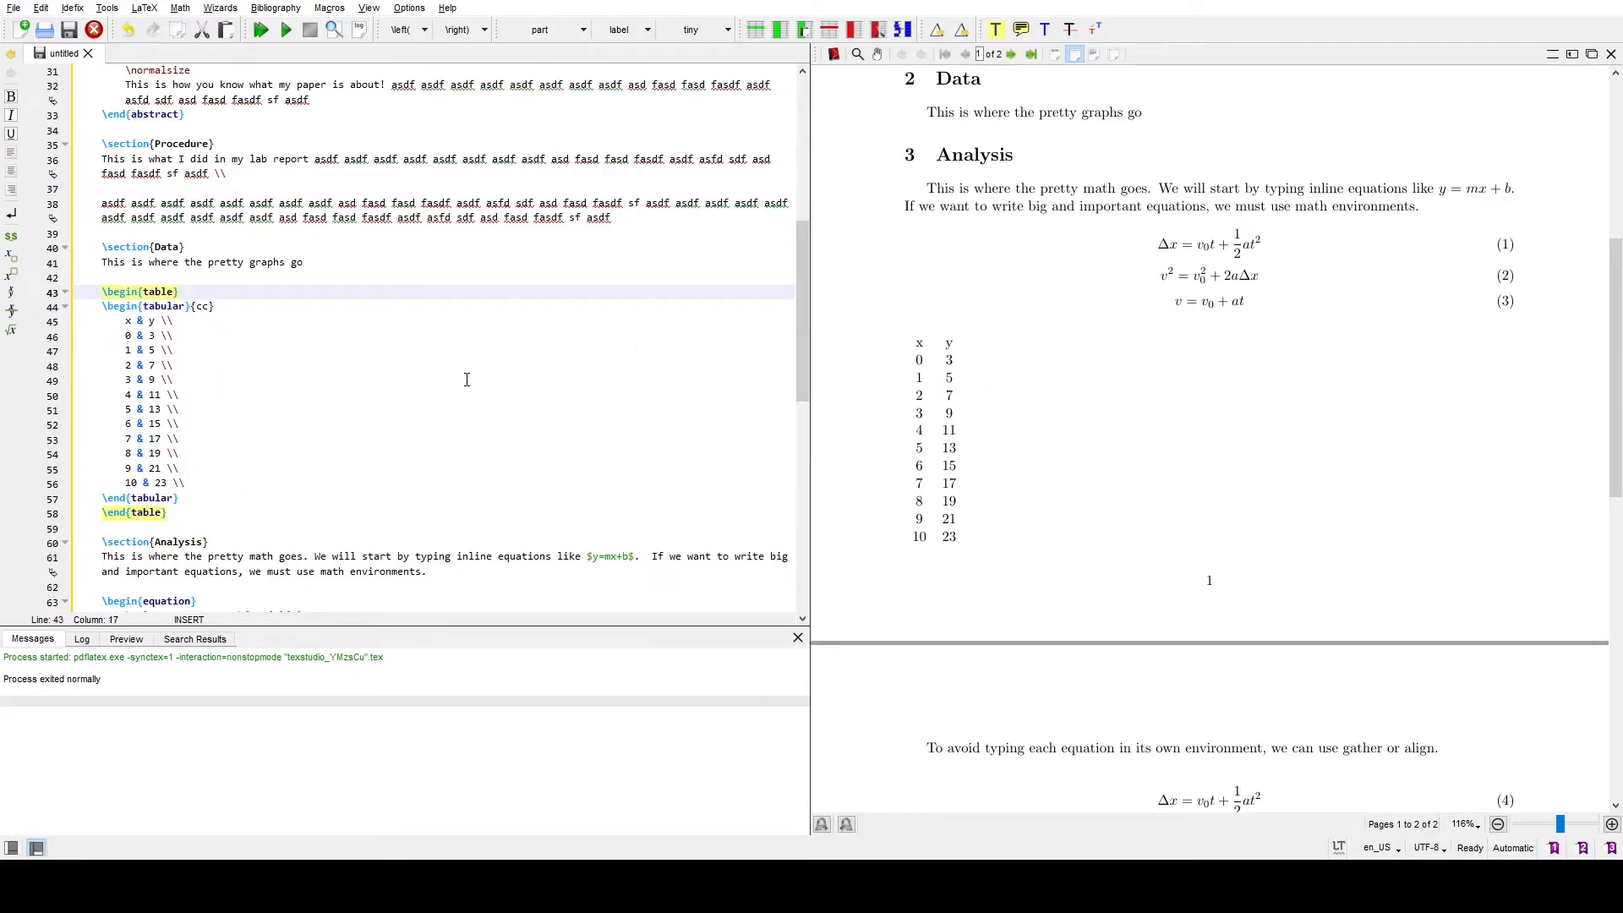
pyautogui.scroll(1, 1043, 445)
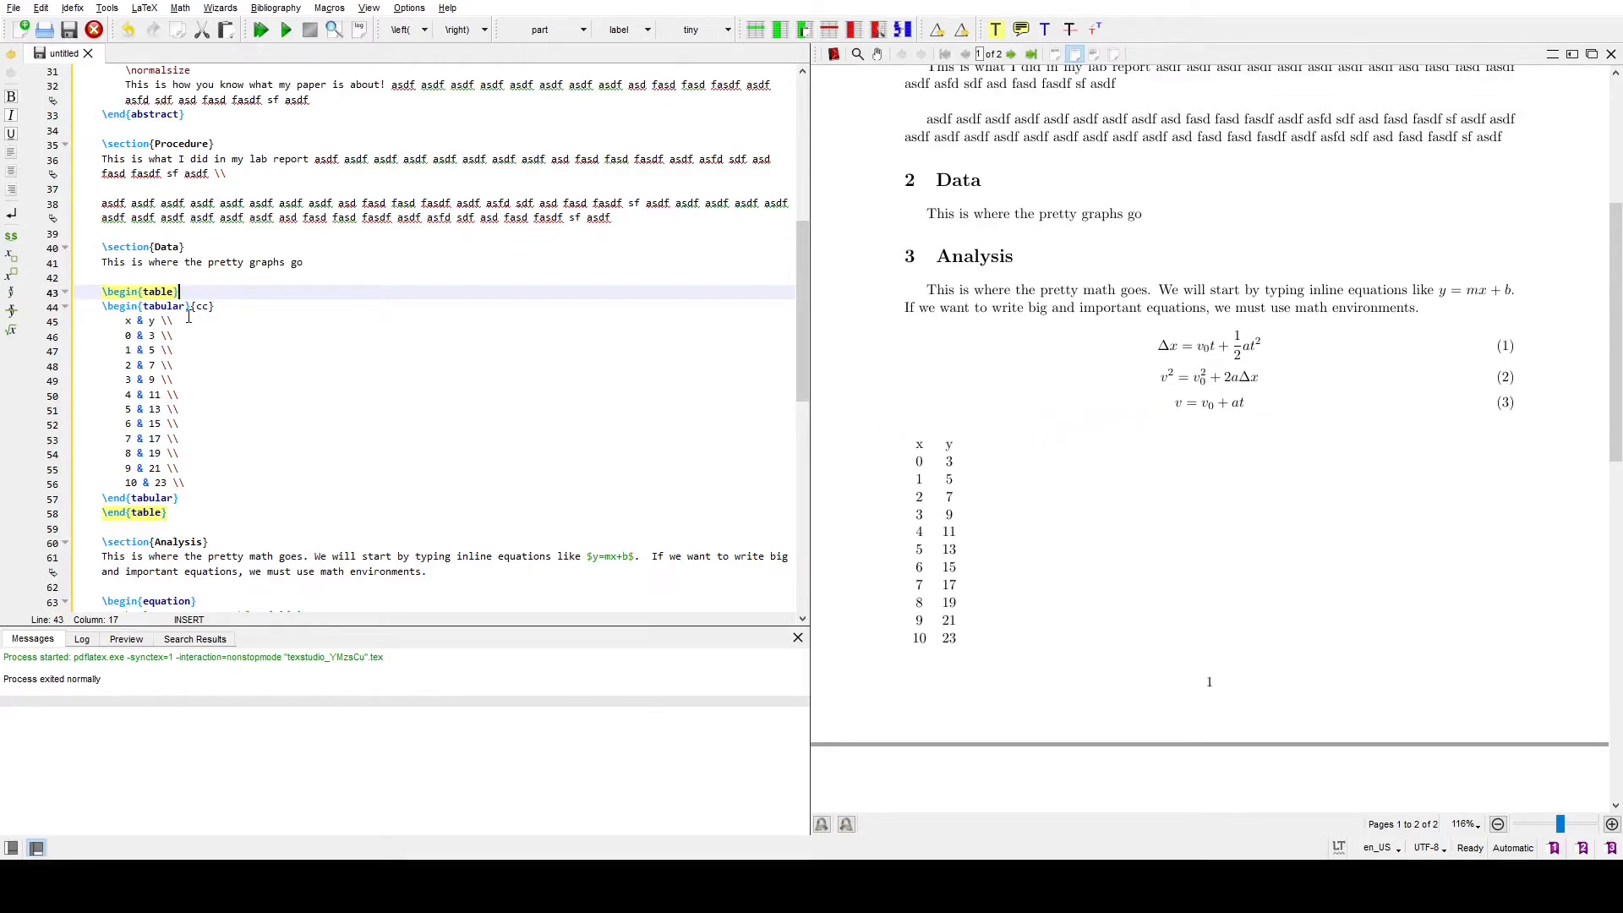
pyautogui.write('[h]')
pyautogui.press('F5')
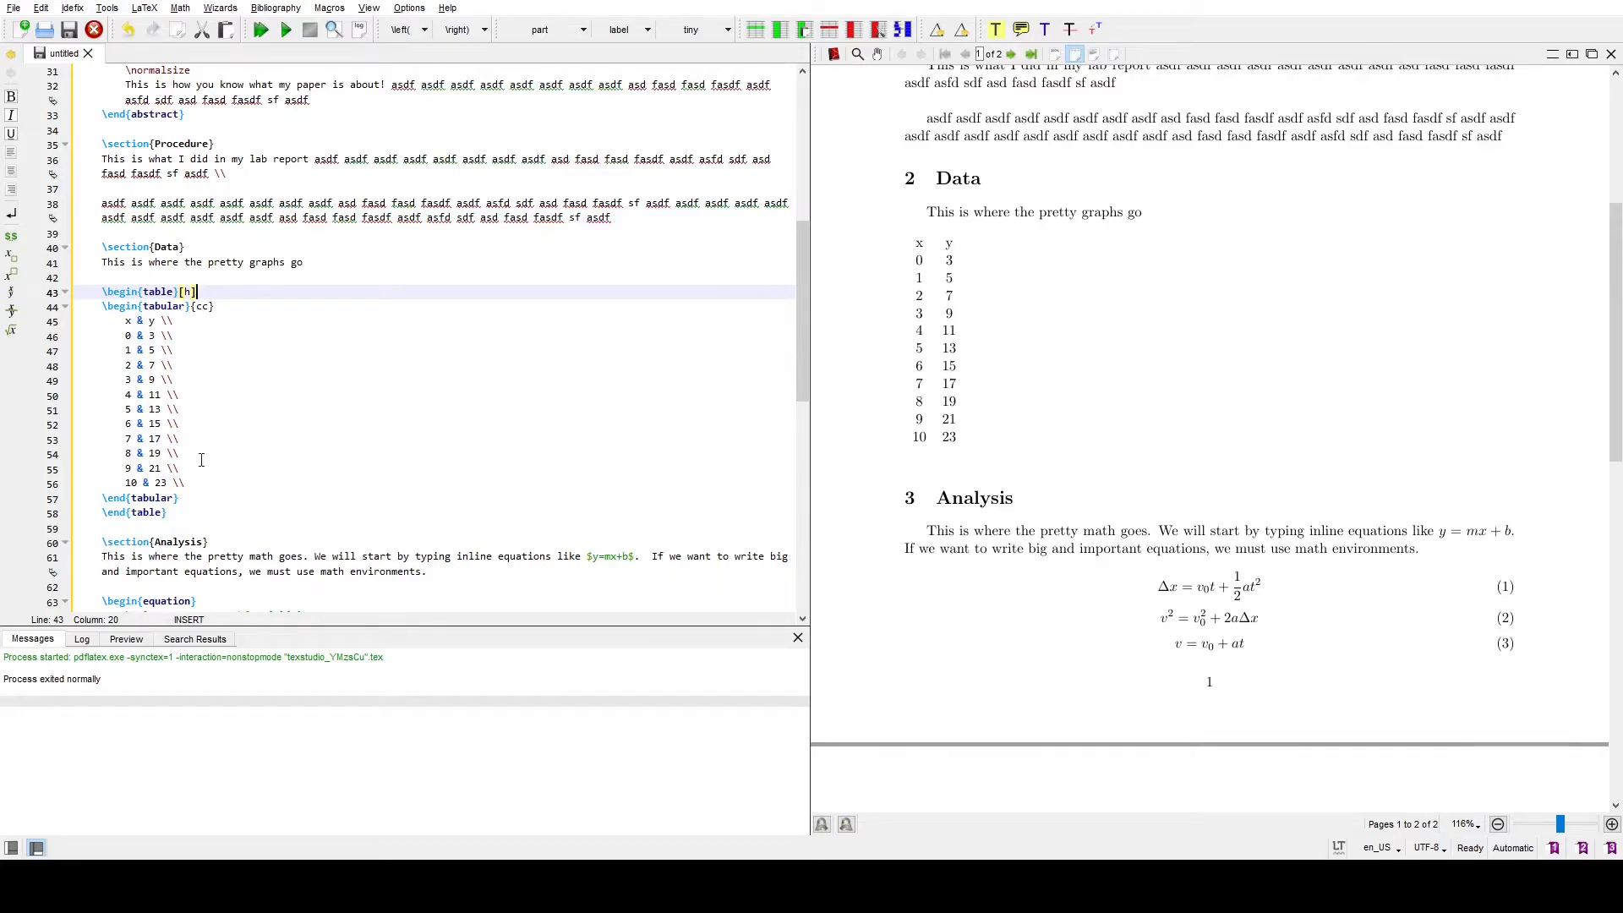
# - Add \caption{this is my table} on a new line below \end{tabular} and recompile the document
pyautogui.click(209, 500)
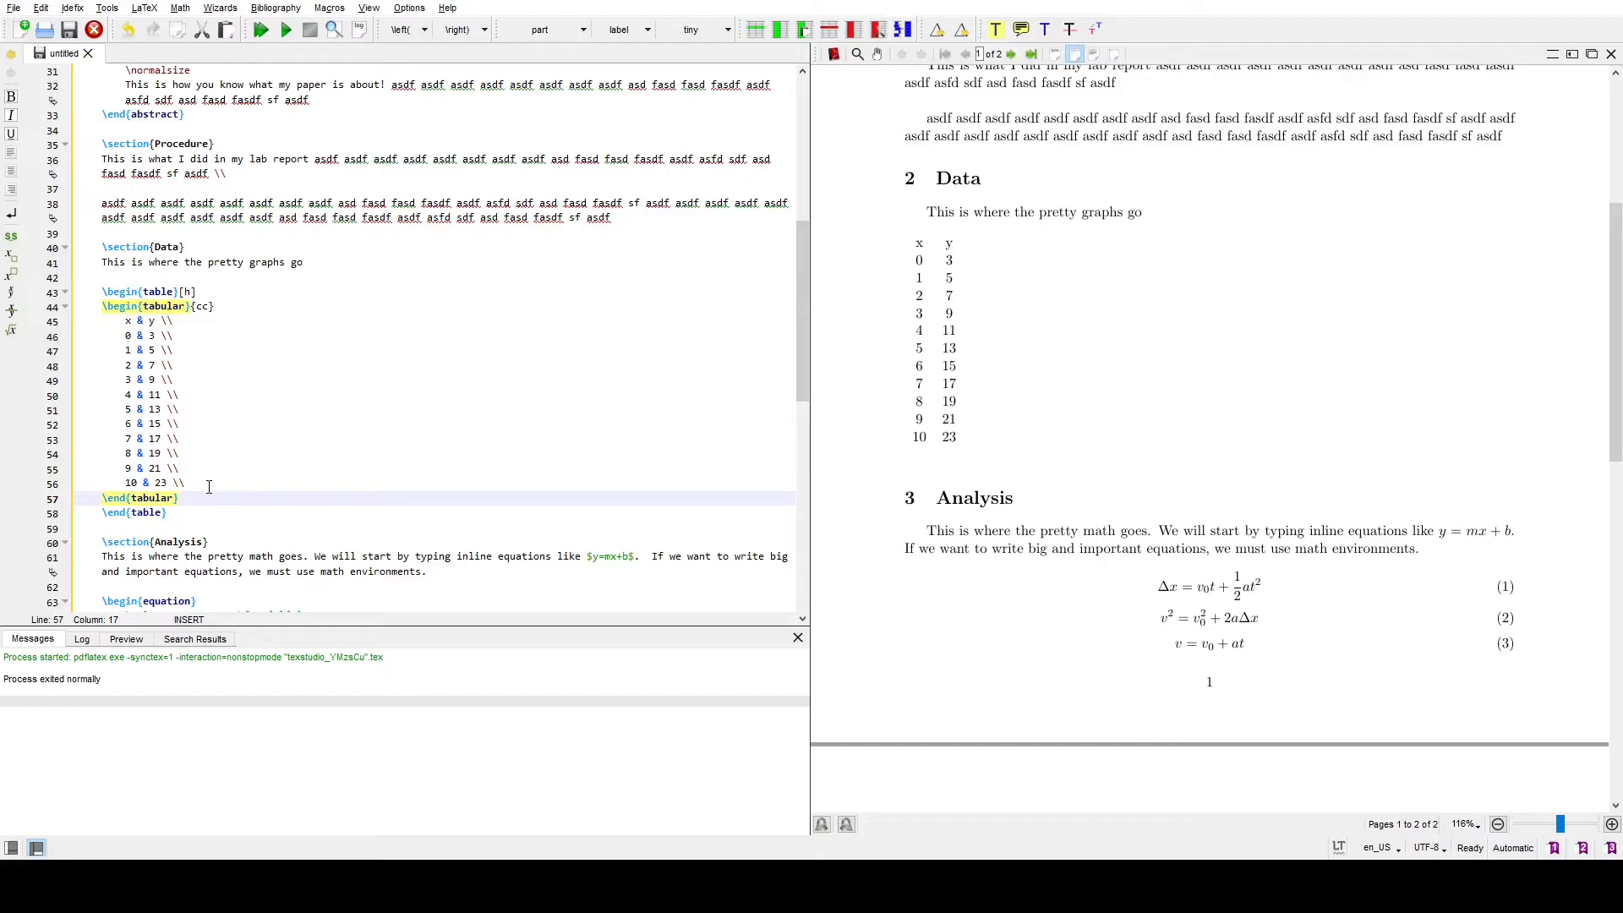
pyautogui.press('Return')
pyautogui.write('\\')
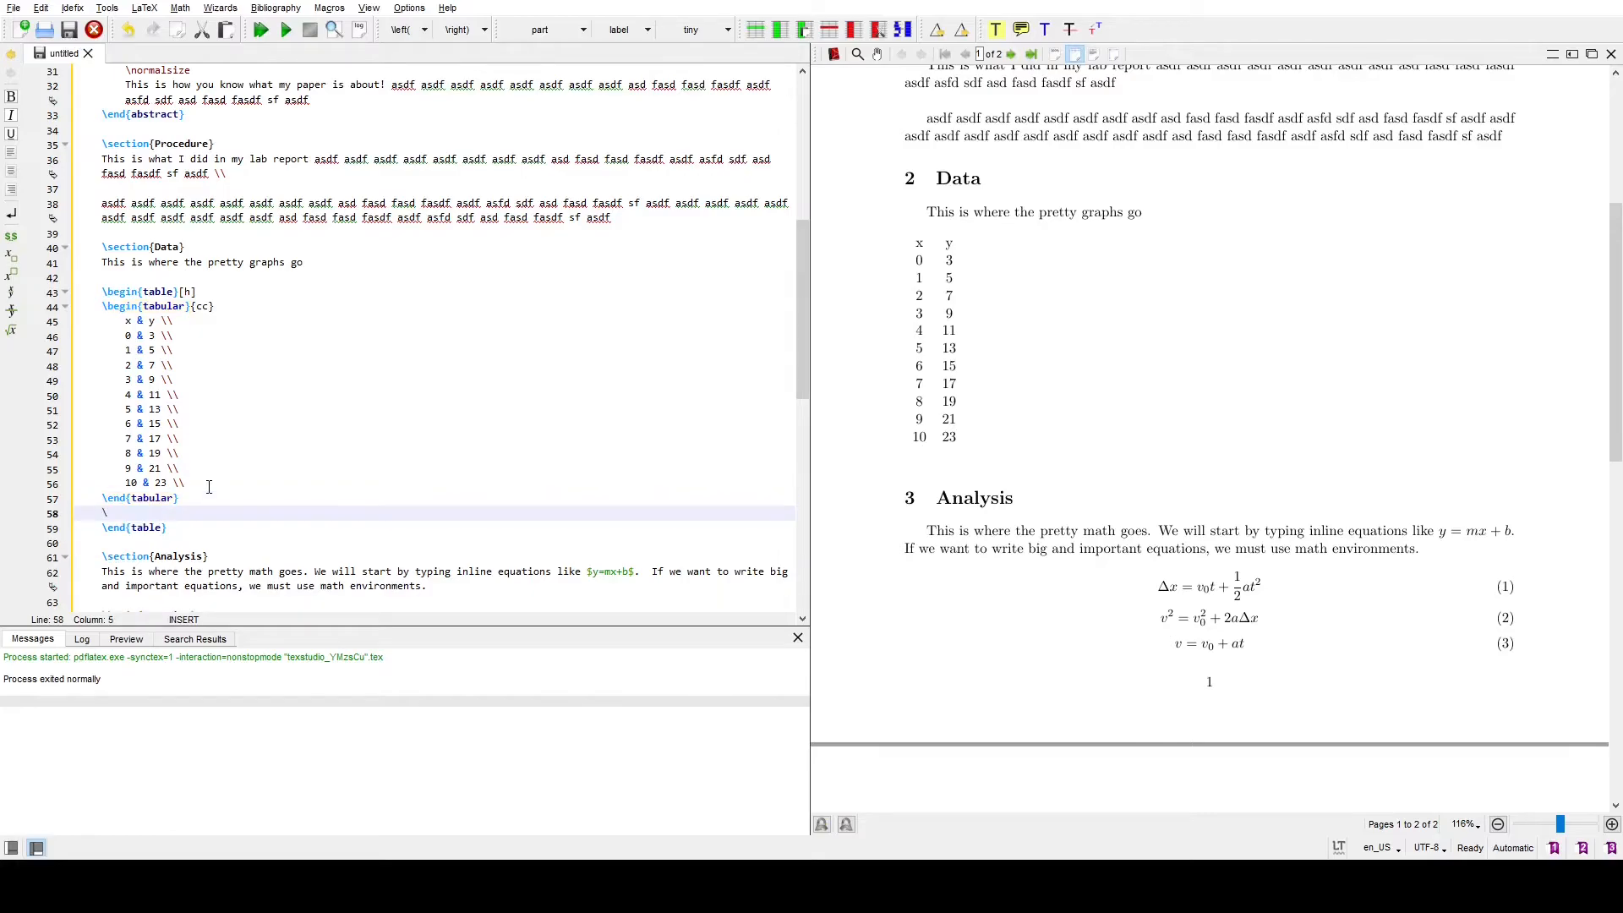
pyautogui.write('caption{this is my table')
pyautogui.press('F5')
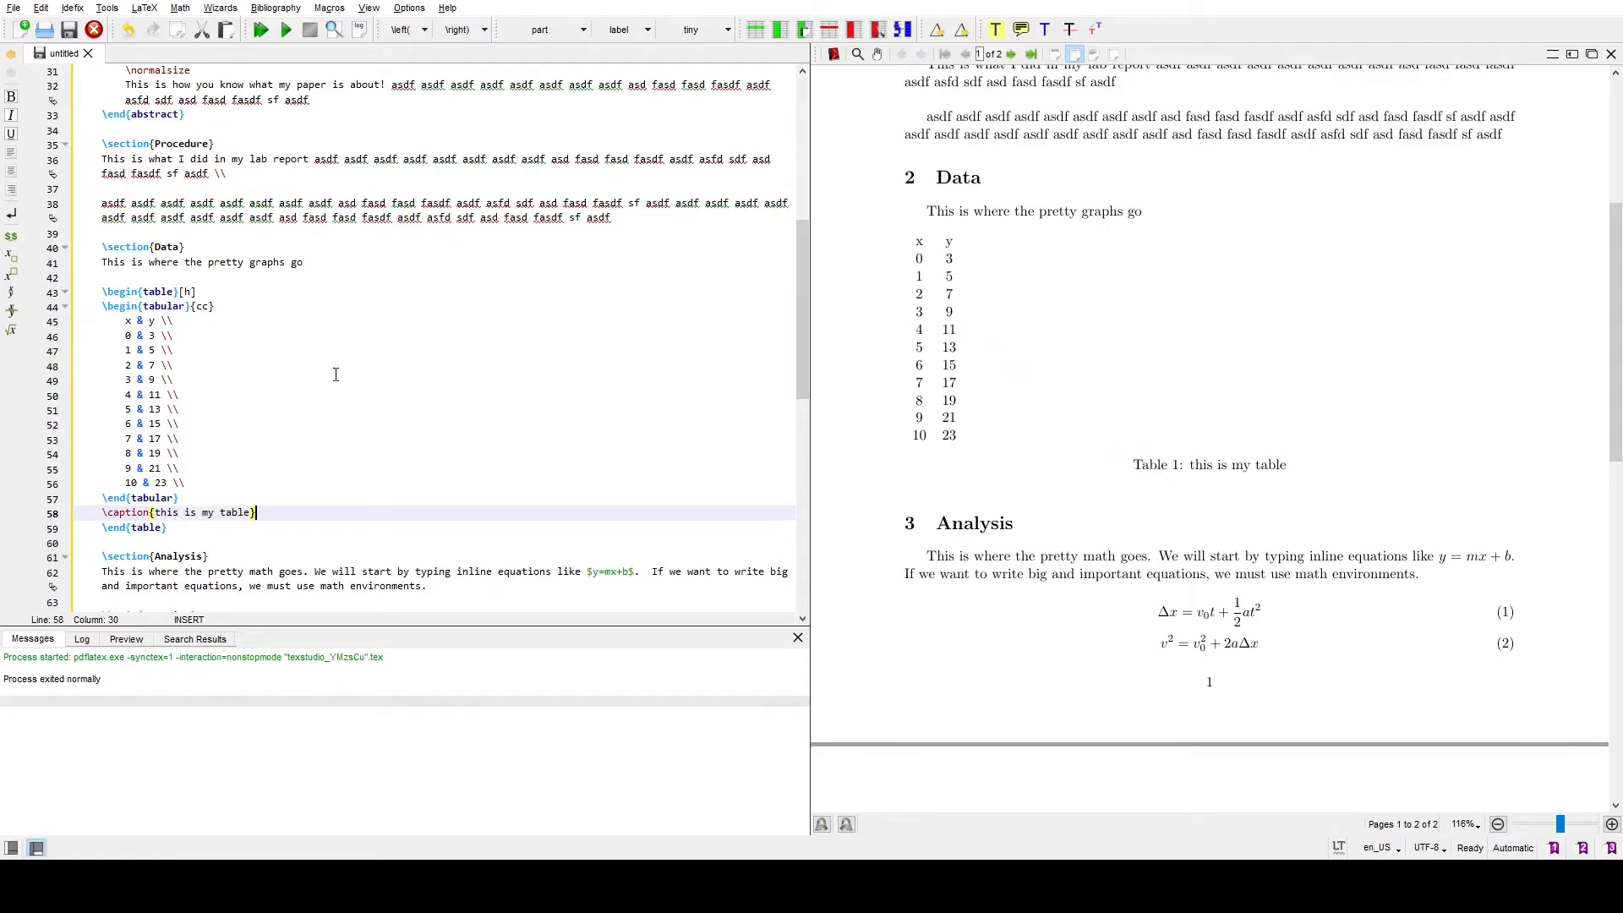
# - Add \centering on a new line directly below \begin{table}[h]
pyautogui.click(274, 293)
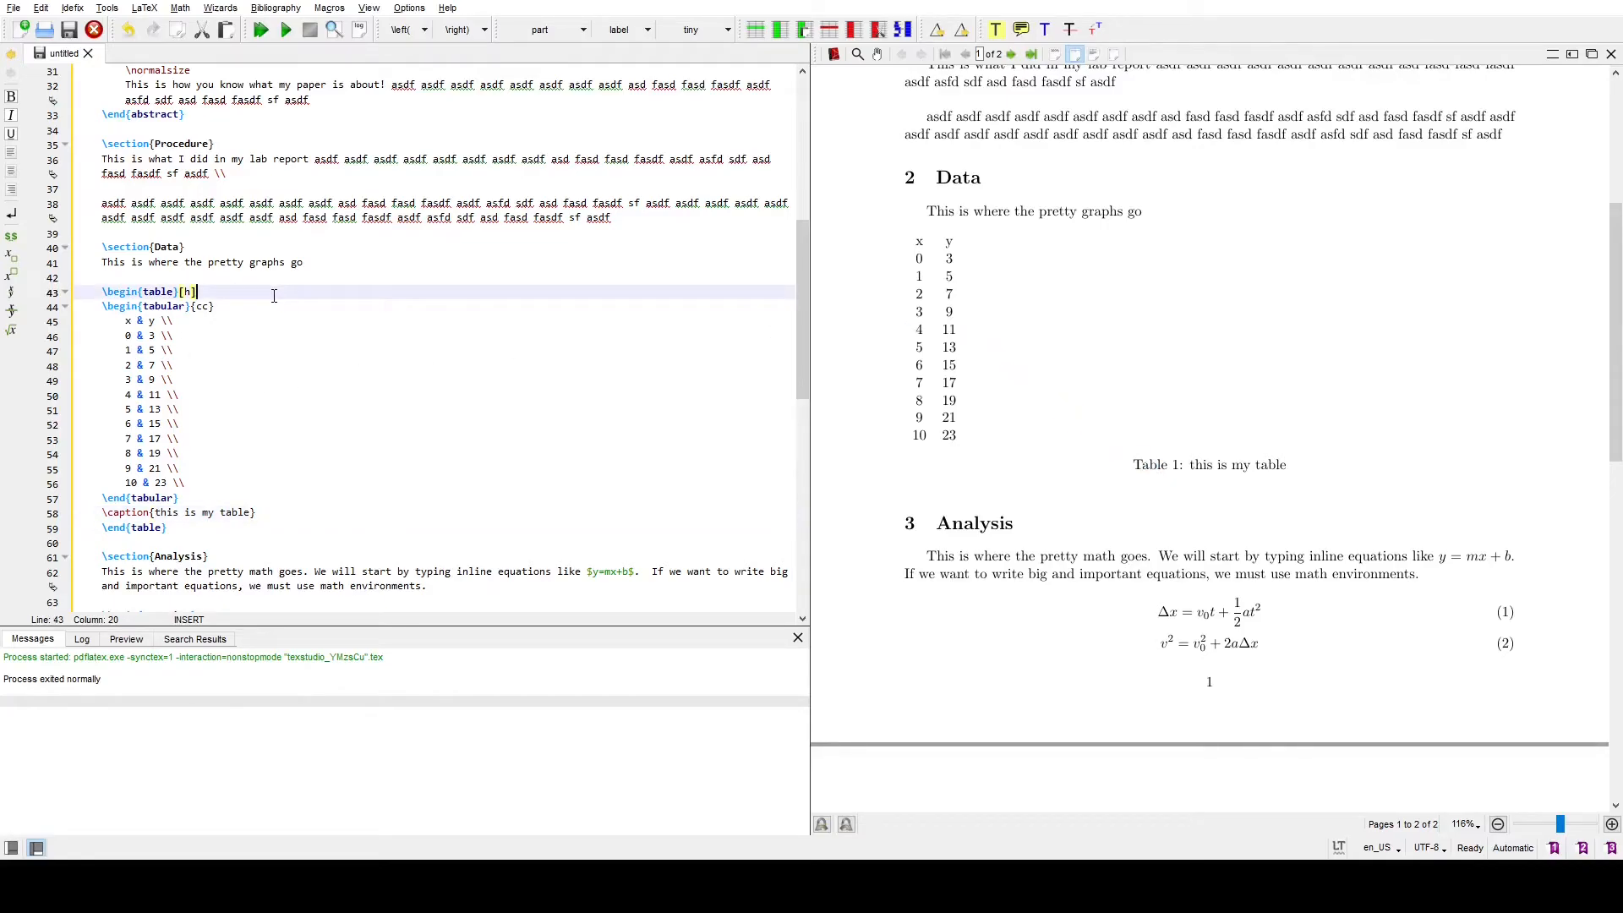
pyautogui.press('Return')
pyautogui.write('\\centering')
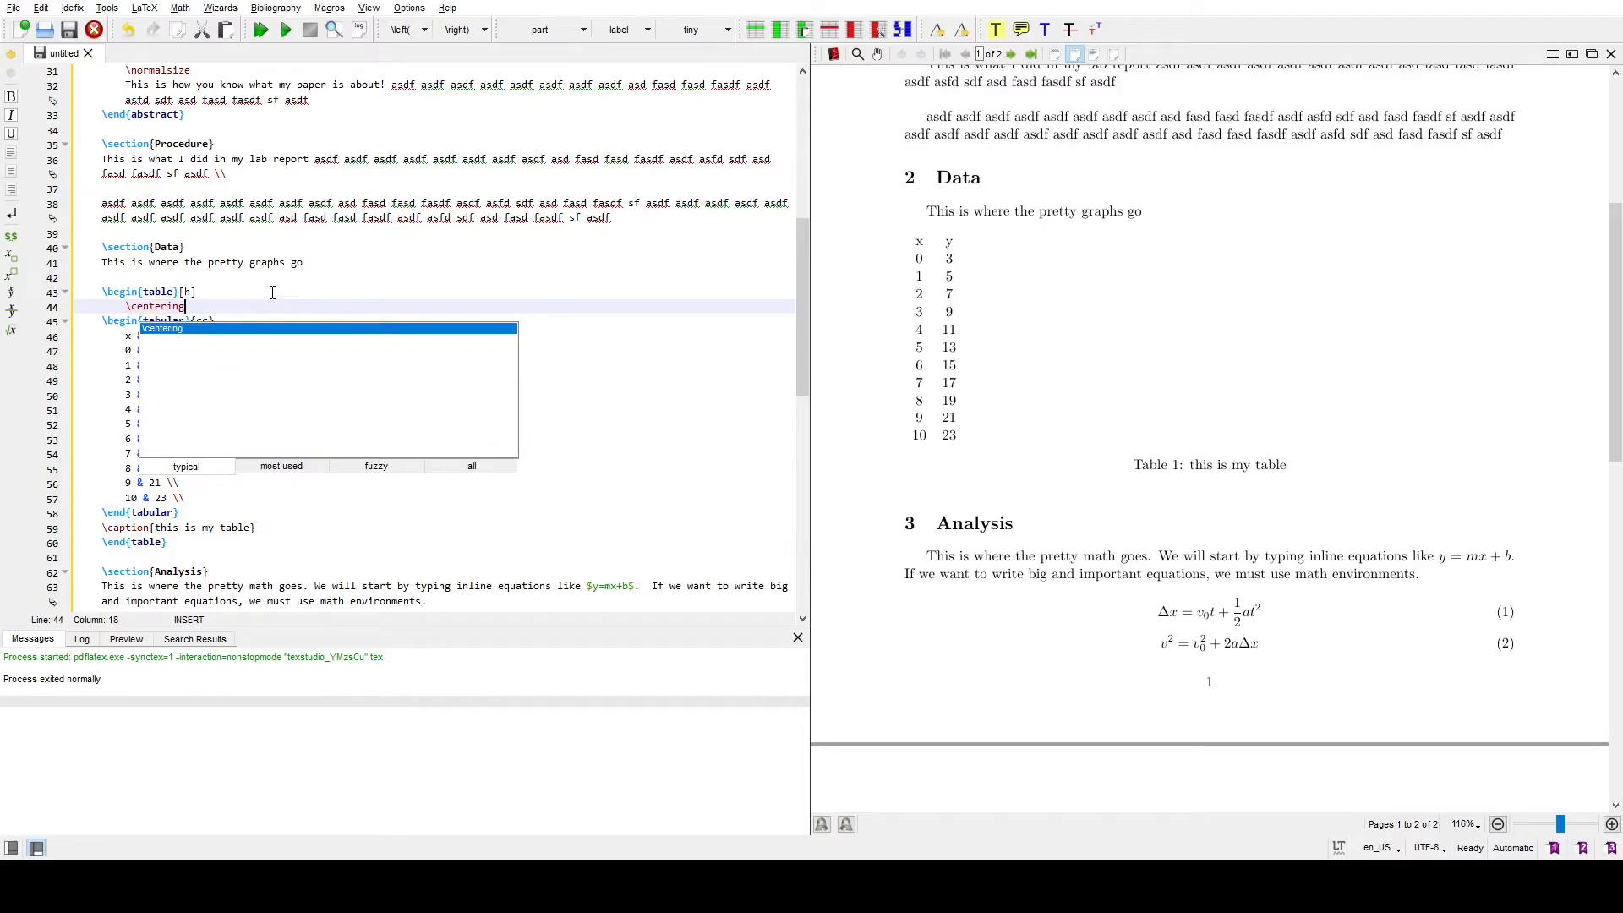
pyautogui.click(274, 294)
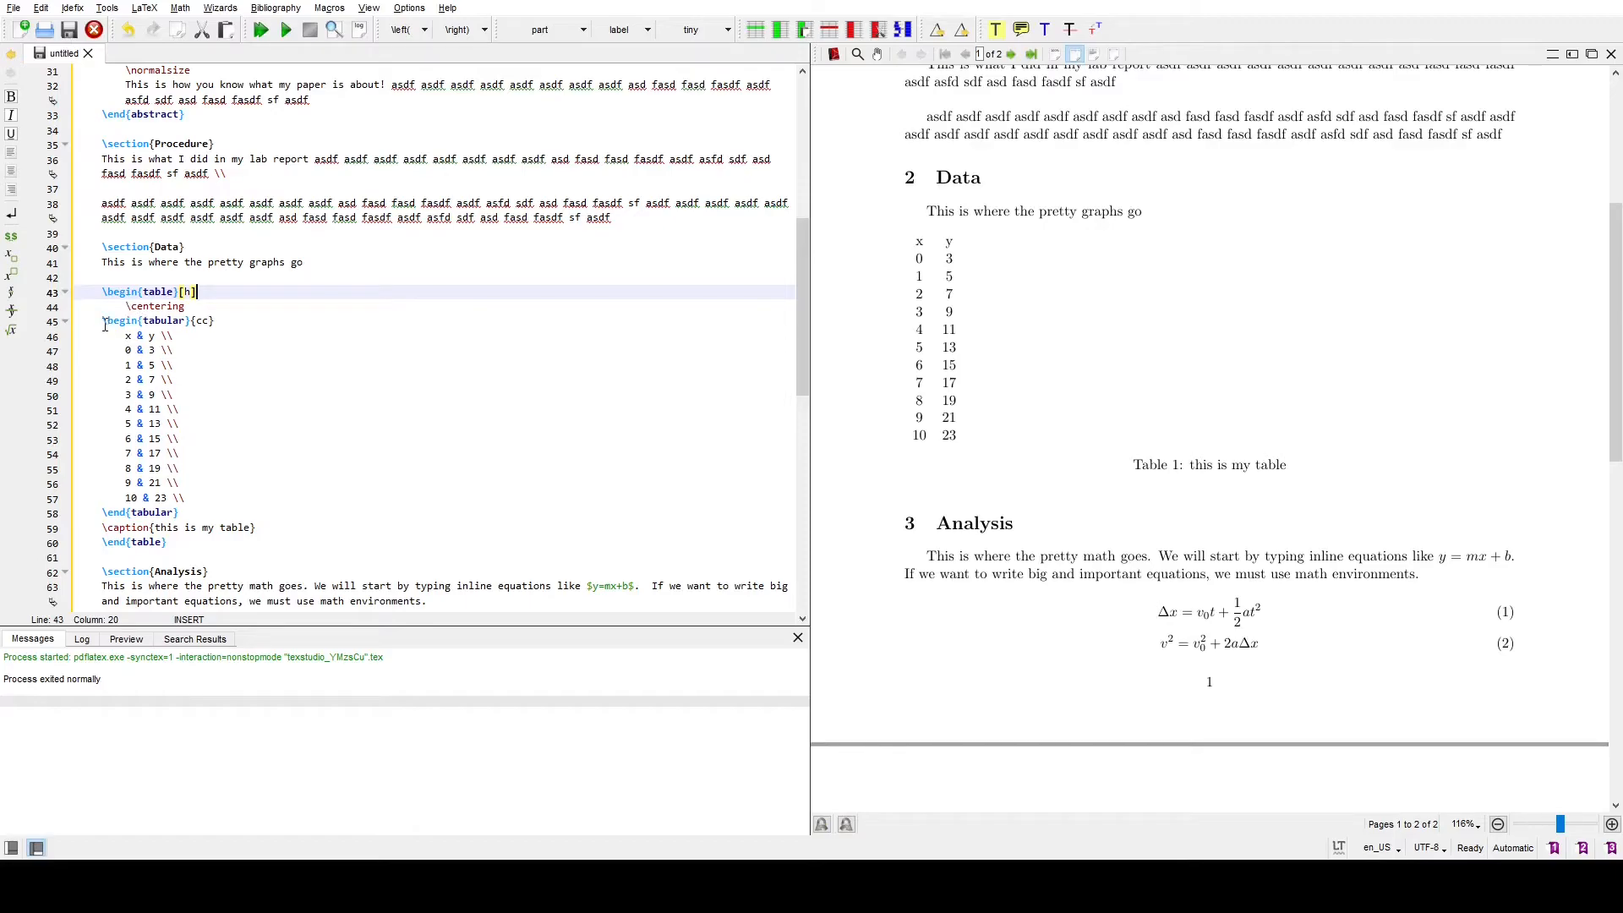
# - Indent the whole tabular block, from \begin{tabular} to \end{tabular}, by one level and recompile the document
pyautogui.moveTo(104, 322); pyautogui.dragTo(167, 499)
pyautogui.press('Tab')
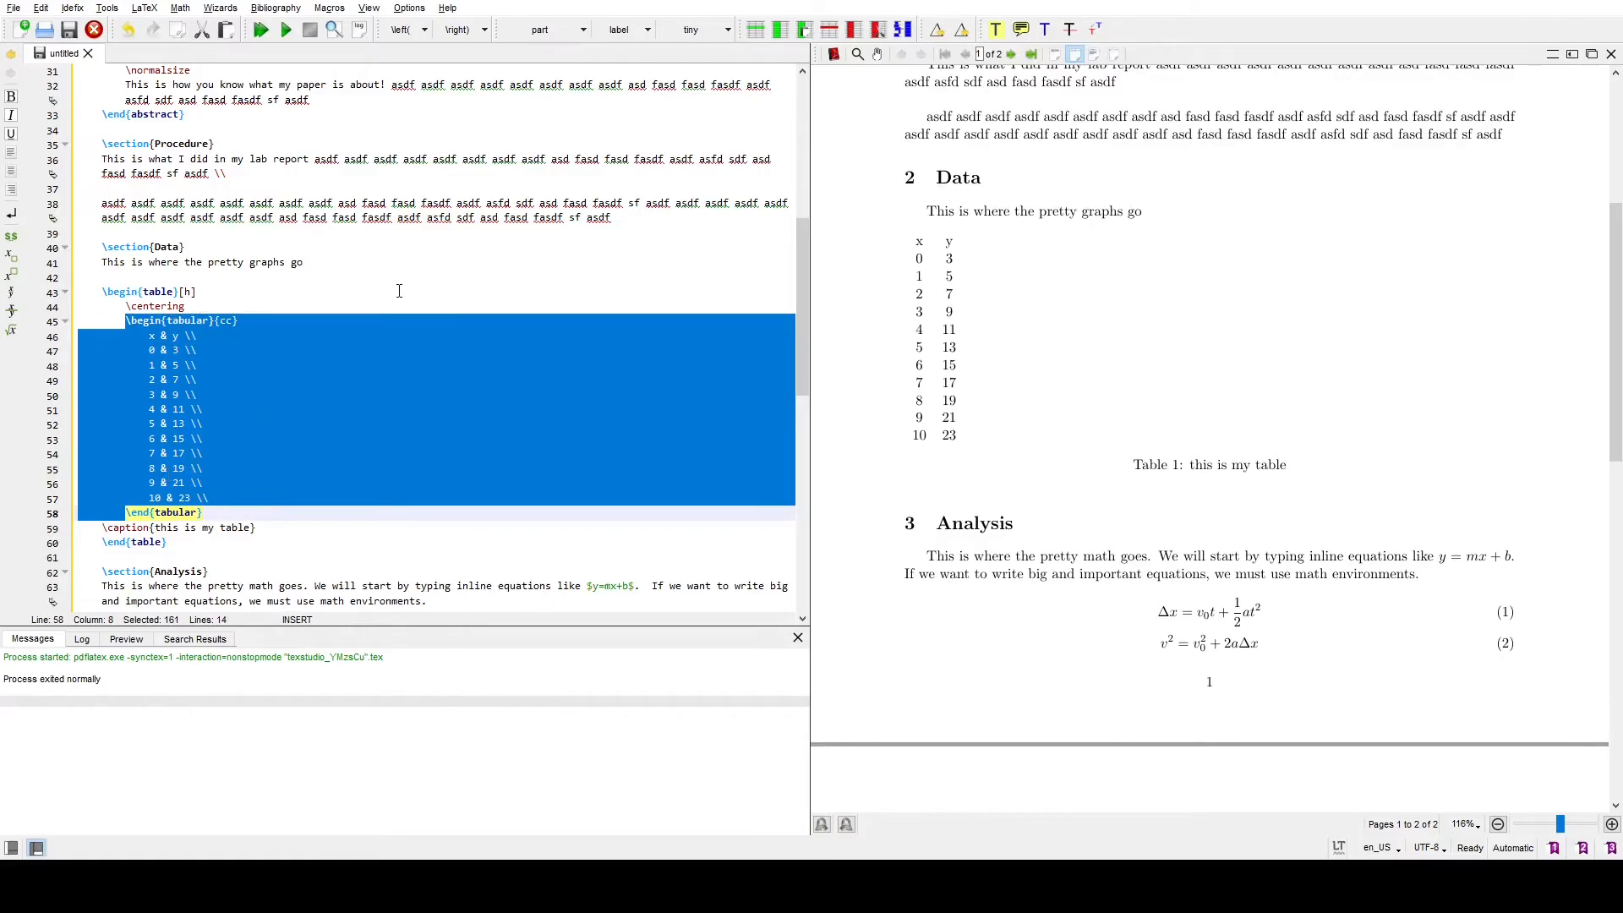
pyautogui.click(351, 349)
pyautogui.click(293, 392)
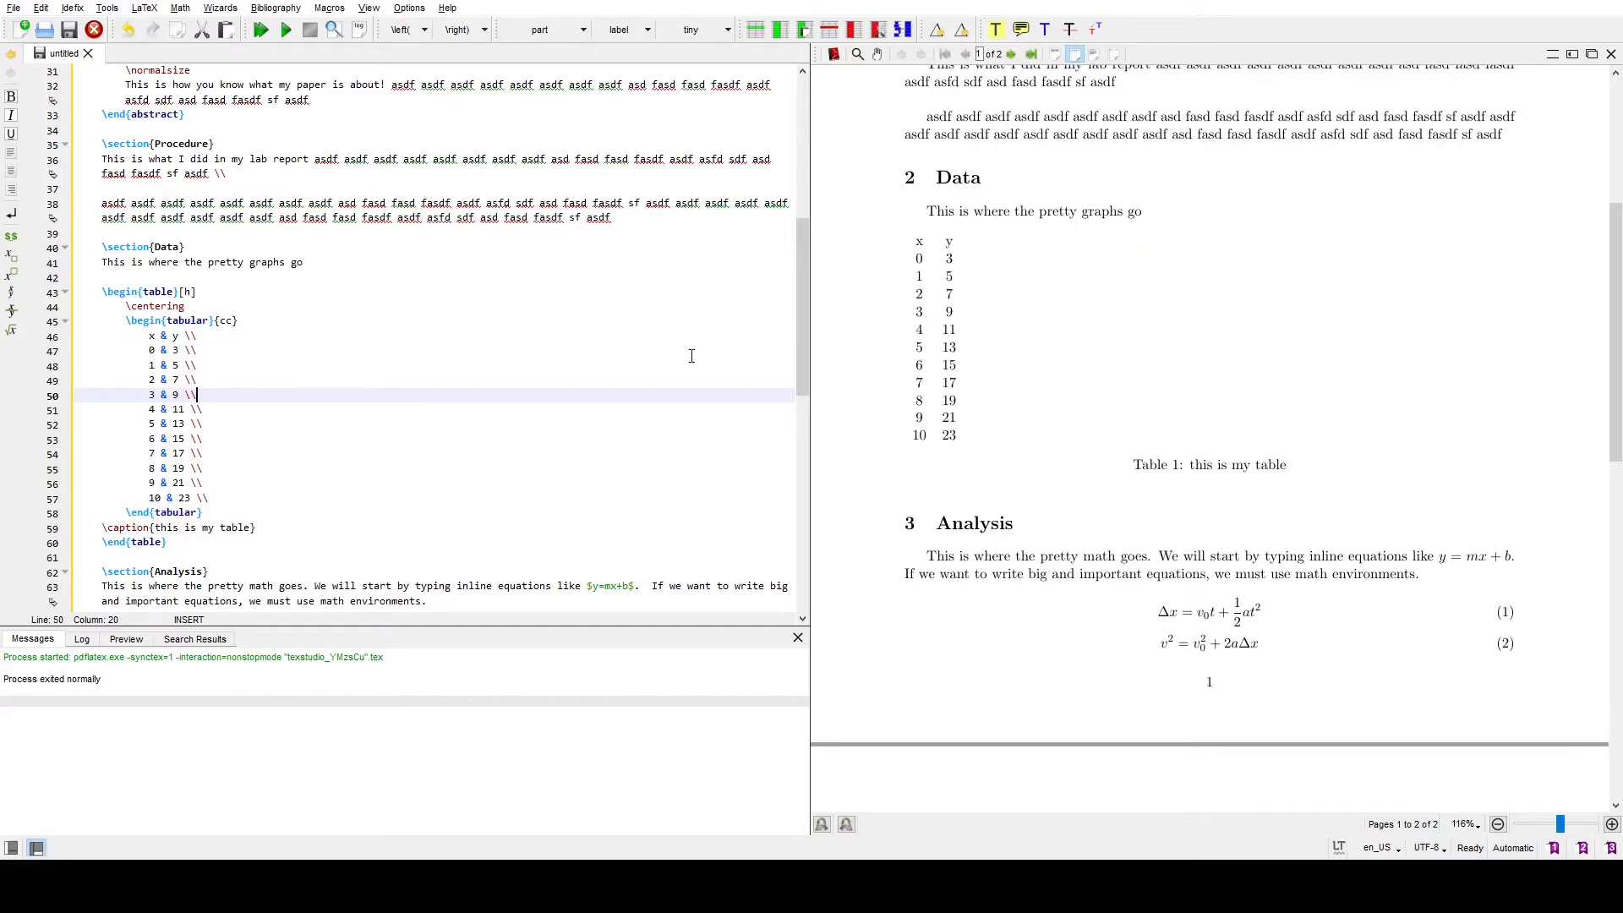
pyautogui.press('F5')
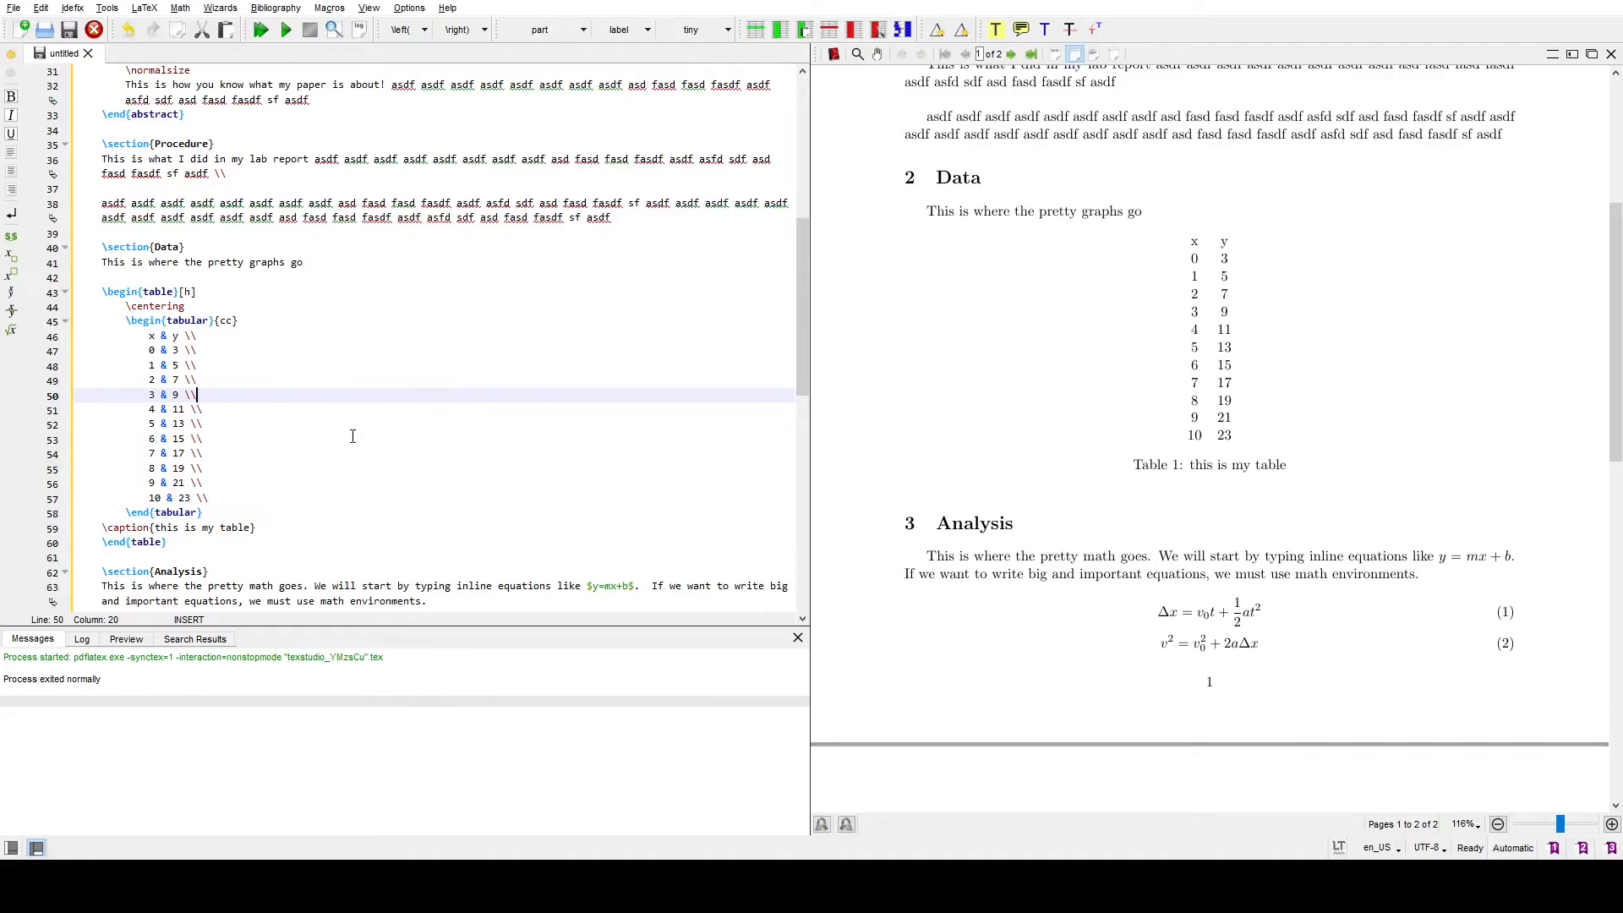
# - Add \toprule after \begin{tabular}{cc} and recompile to view the table's top line
pyautogui.click(265, 325)
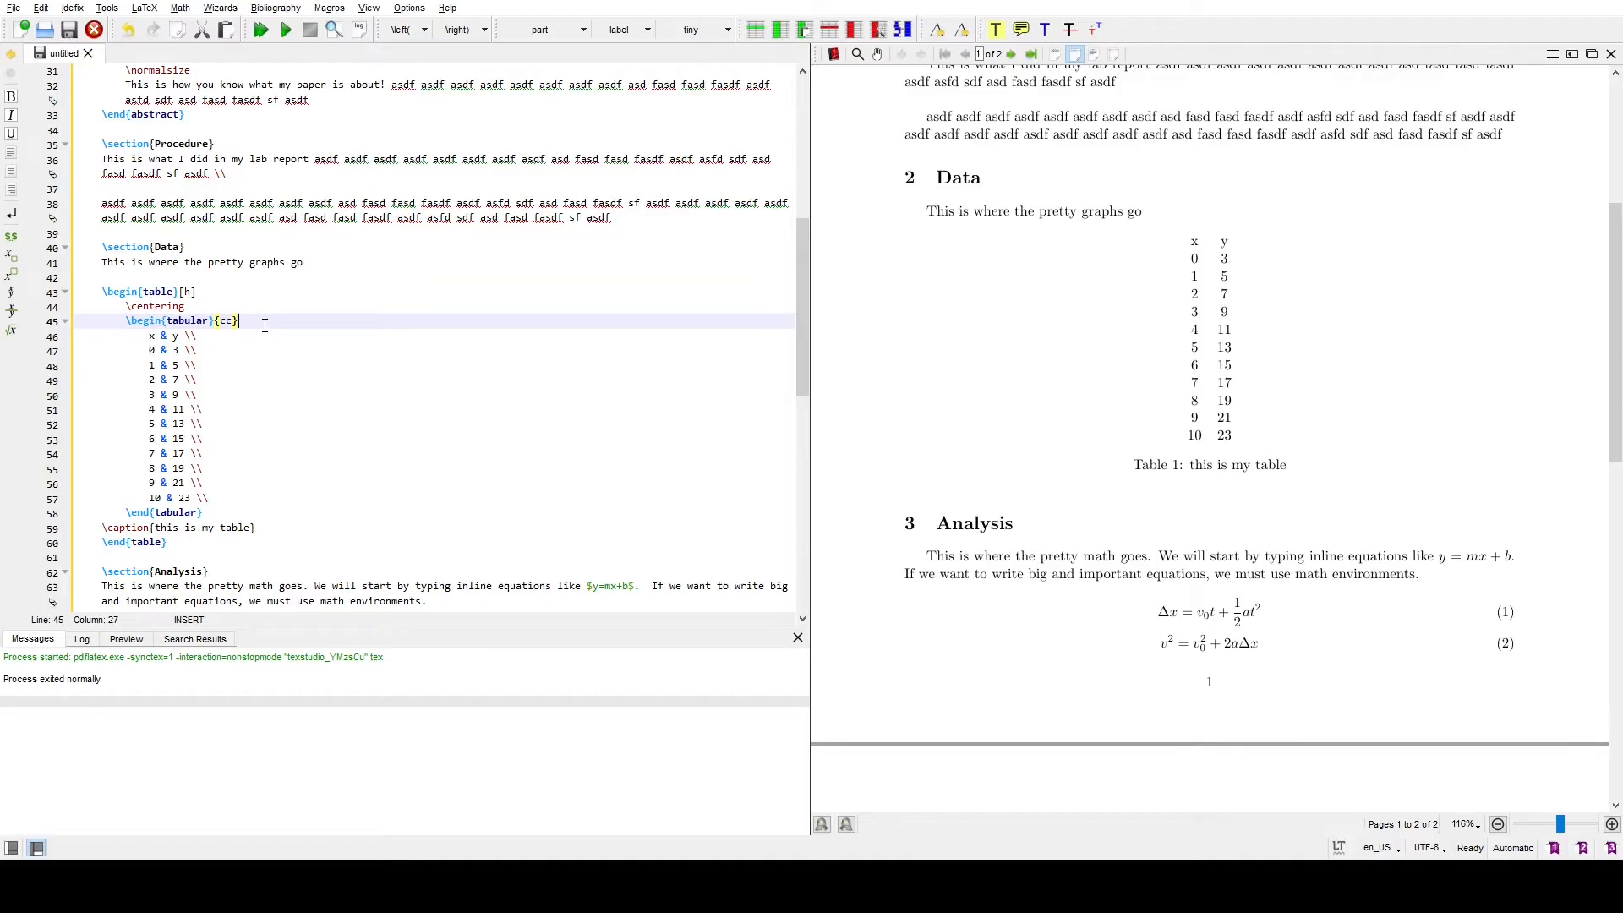
pyautogui.write('oprul')
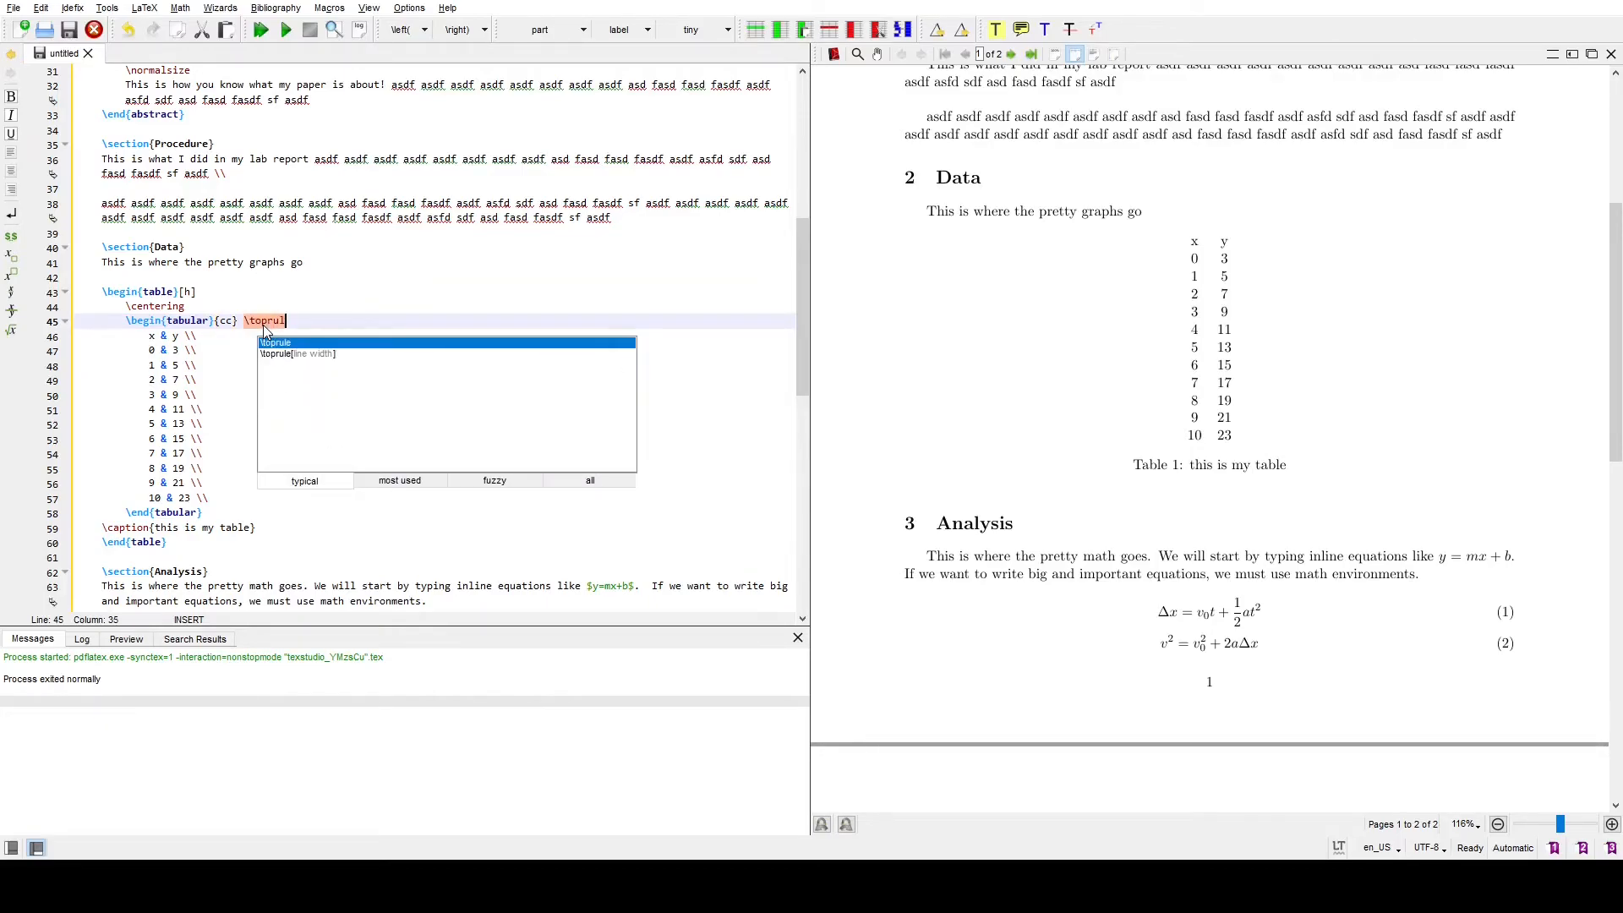
pyautogui.write('e')
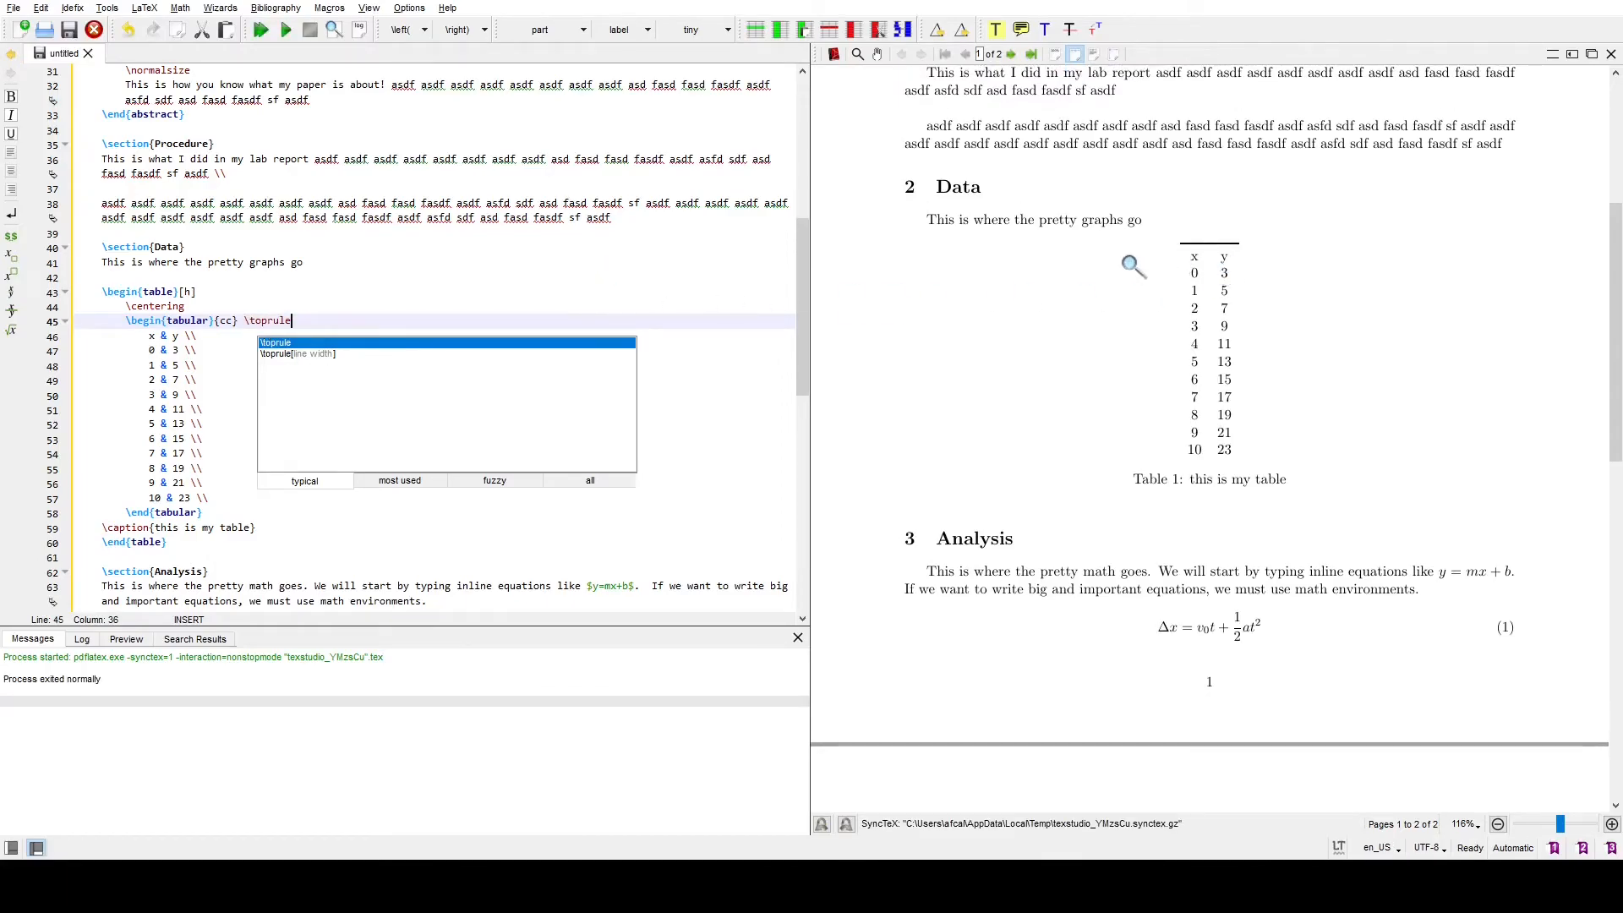
pyautogui.moveTo(1187, 256); pyautogui.dragTo(1192, 257)
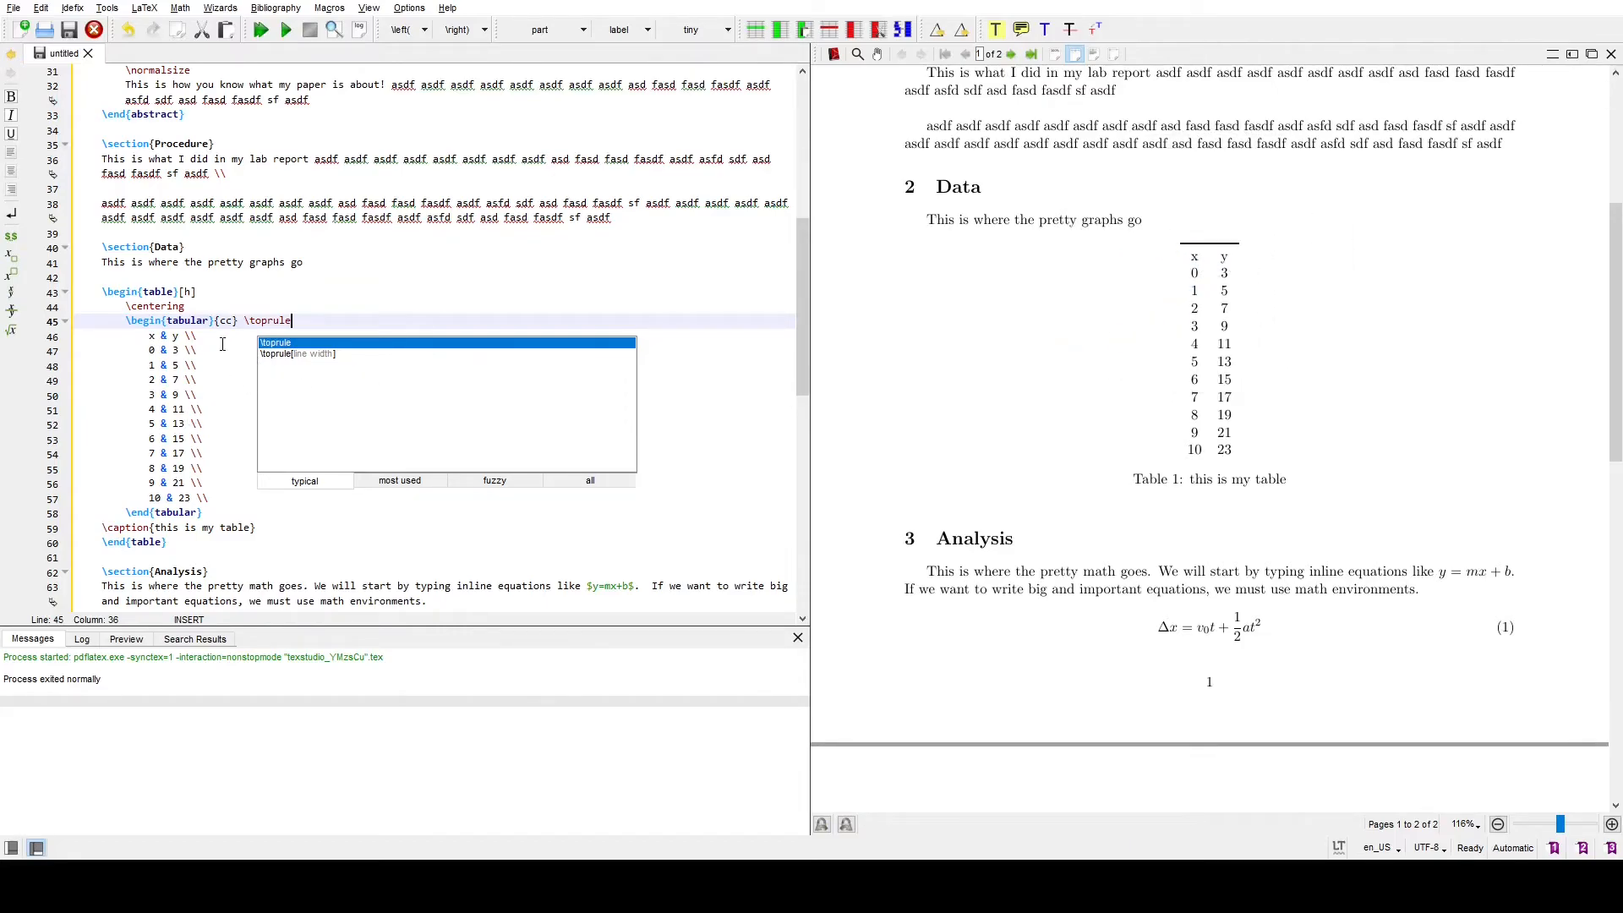
# - Add \midrule at the end of the x & y header row and recompile to view the header line
pyautogui.click(292, 343)
pyautogui.write('\\midrule')
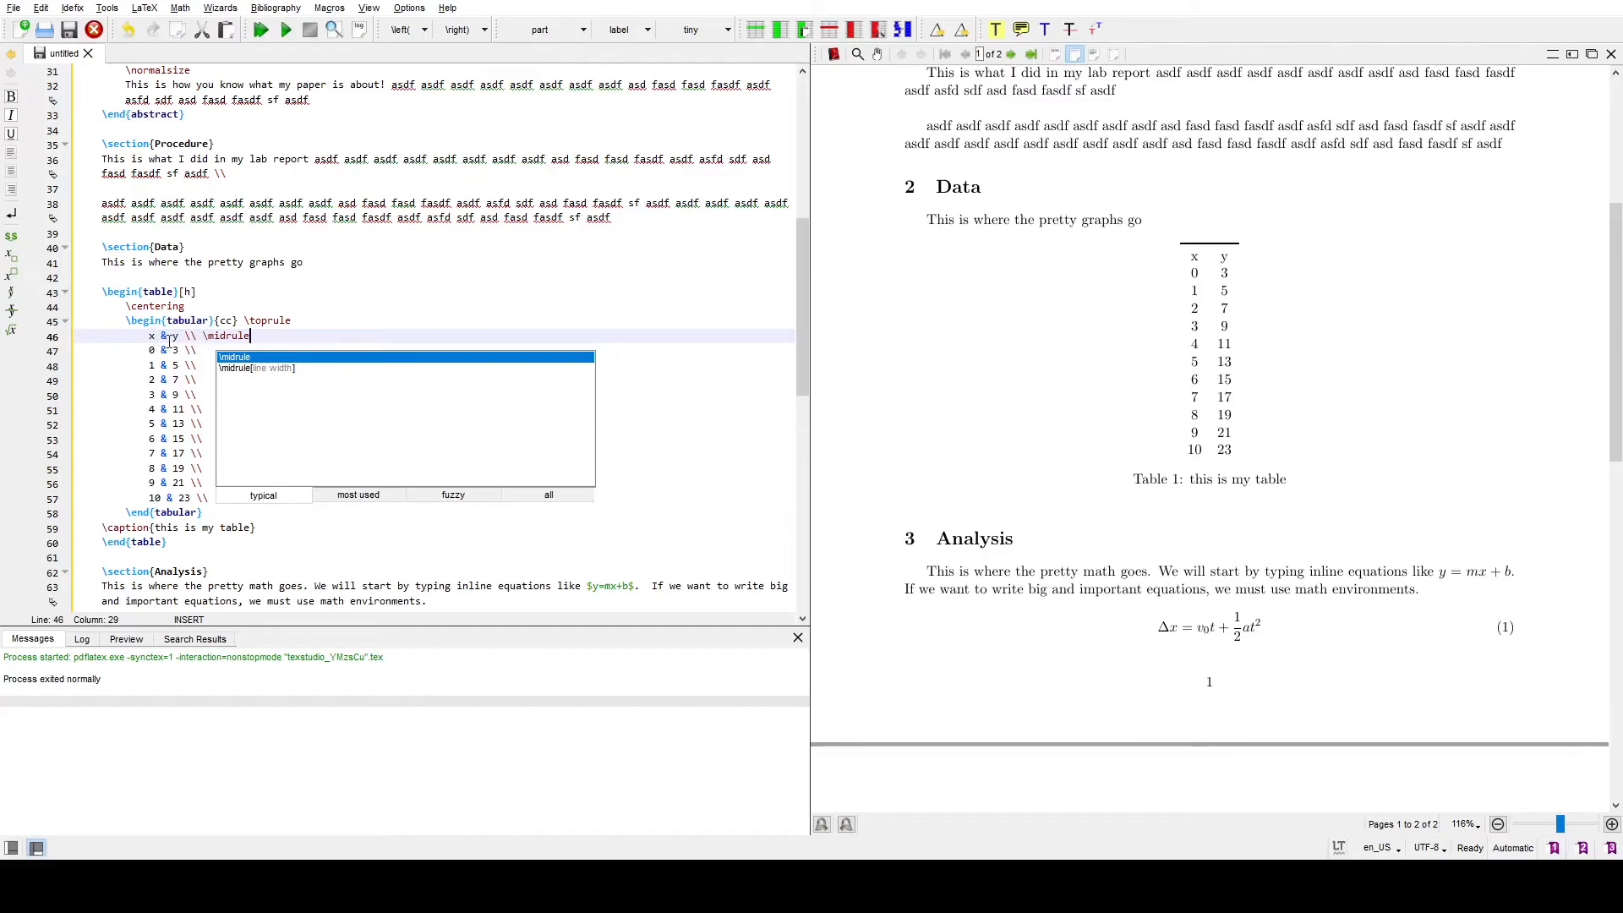
pyautogui.click(340, 337)
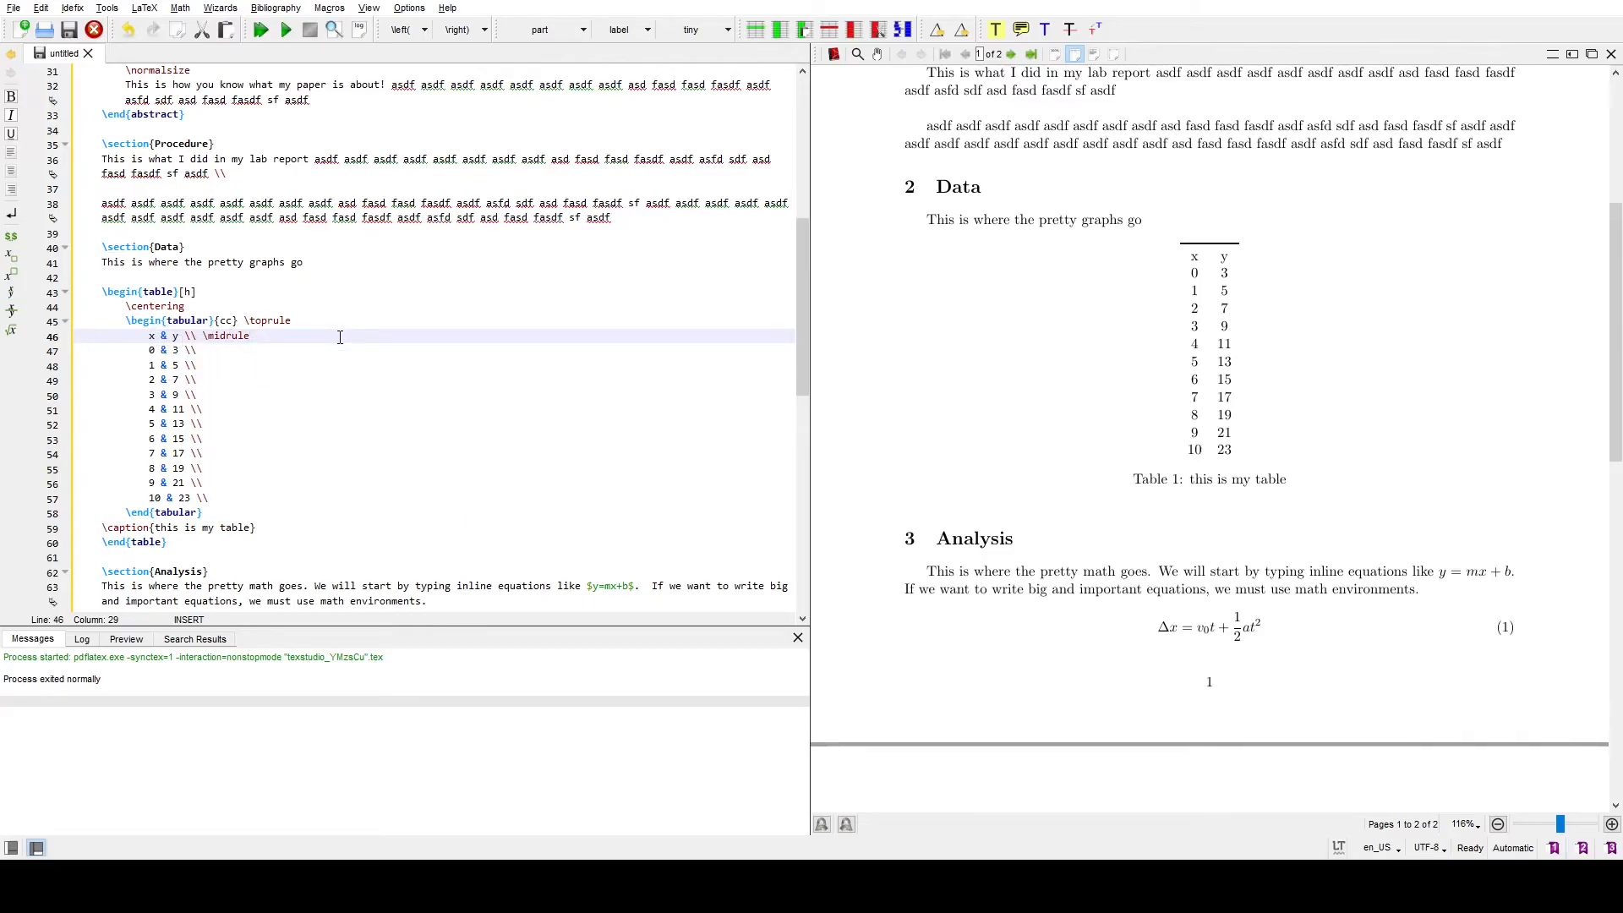
pyautogui.press('F5')
pyautogui.moveTo(1211, 292)
pyautogui.mouseDown()
pyautogui.moveTo(1207, 256)
pyautogui.moveTo(1207, 279)
pyautogui.mouseUp()
# - Add \bottomrule at the end of the 10 & 23 row, recompile, and check the table's rules in the preview
pyautogui.click(261, 501)
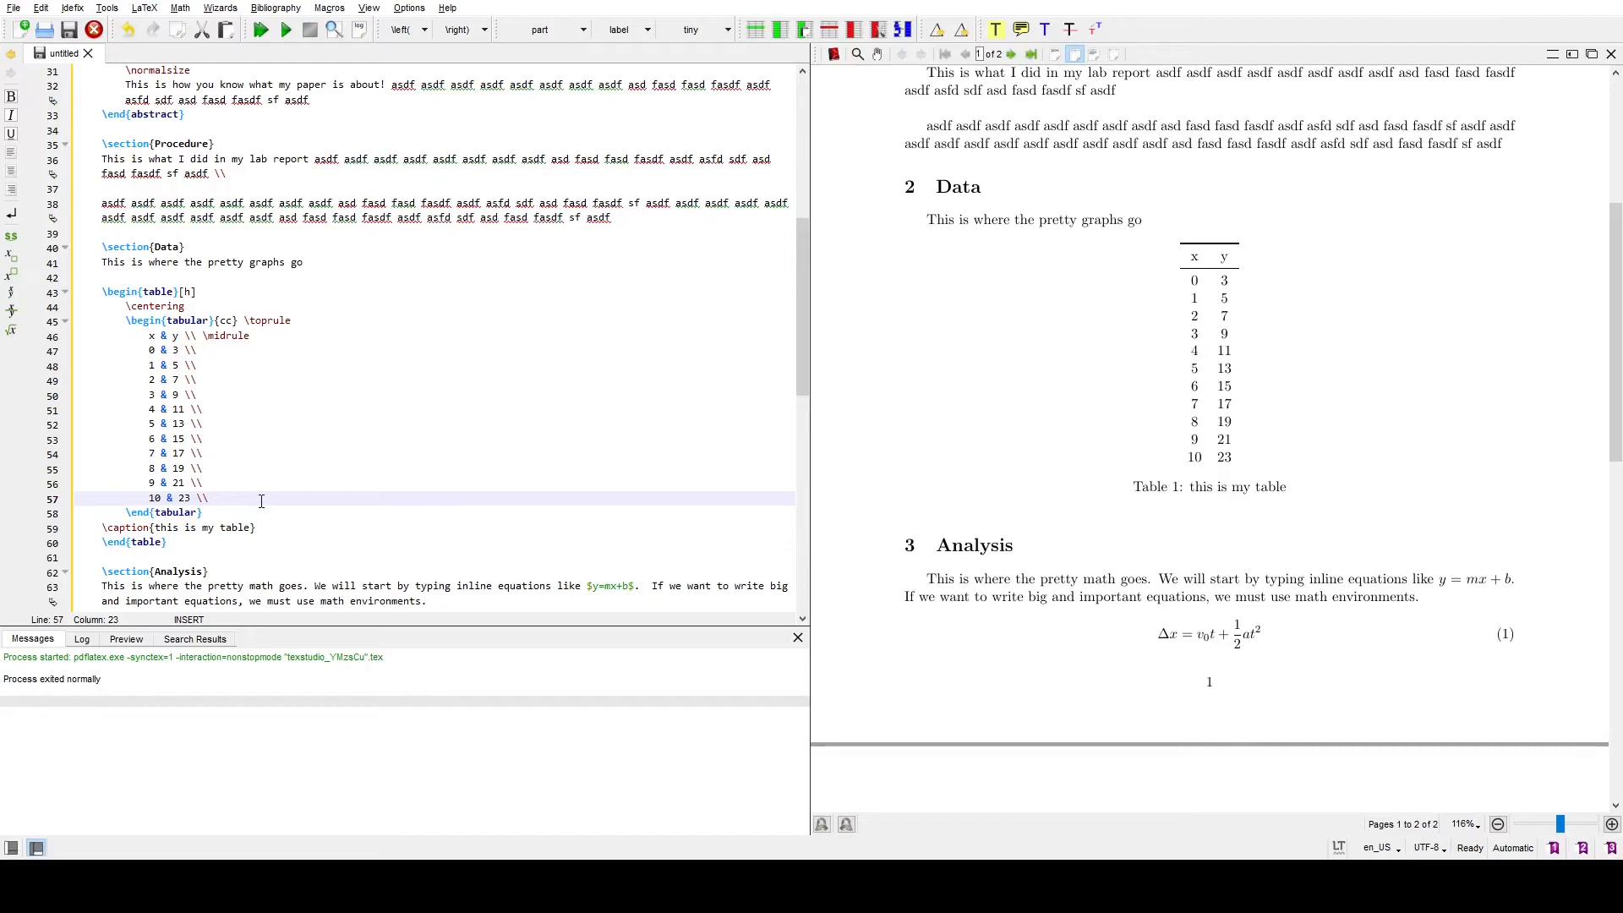
pyautogui.write('\x08ottomrul')
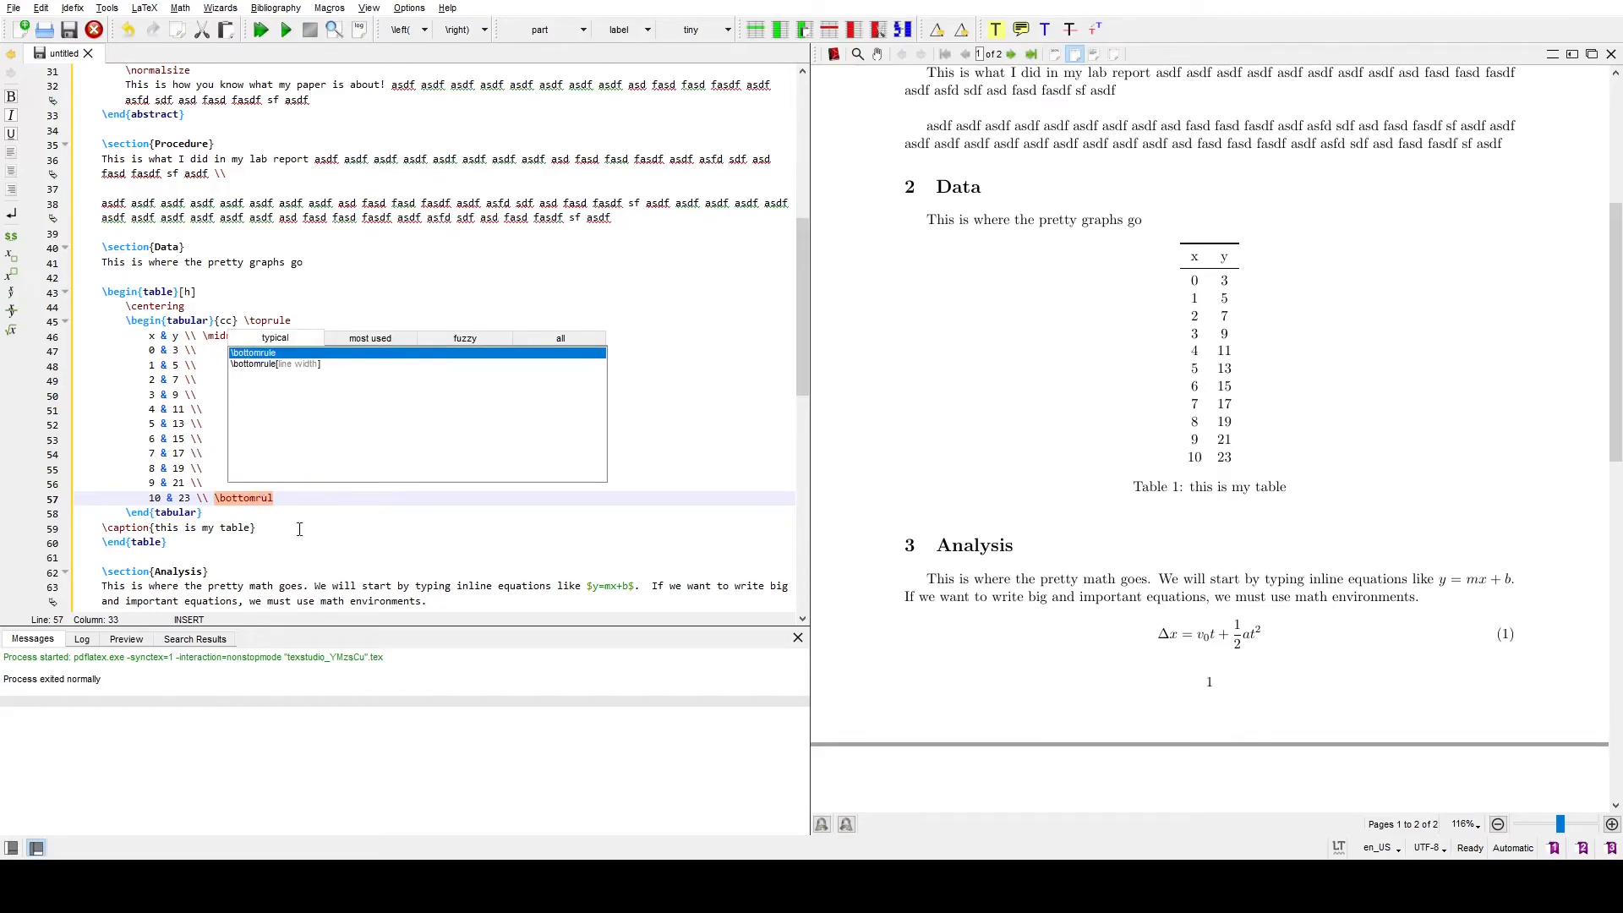
pyautogui.write('e')
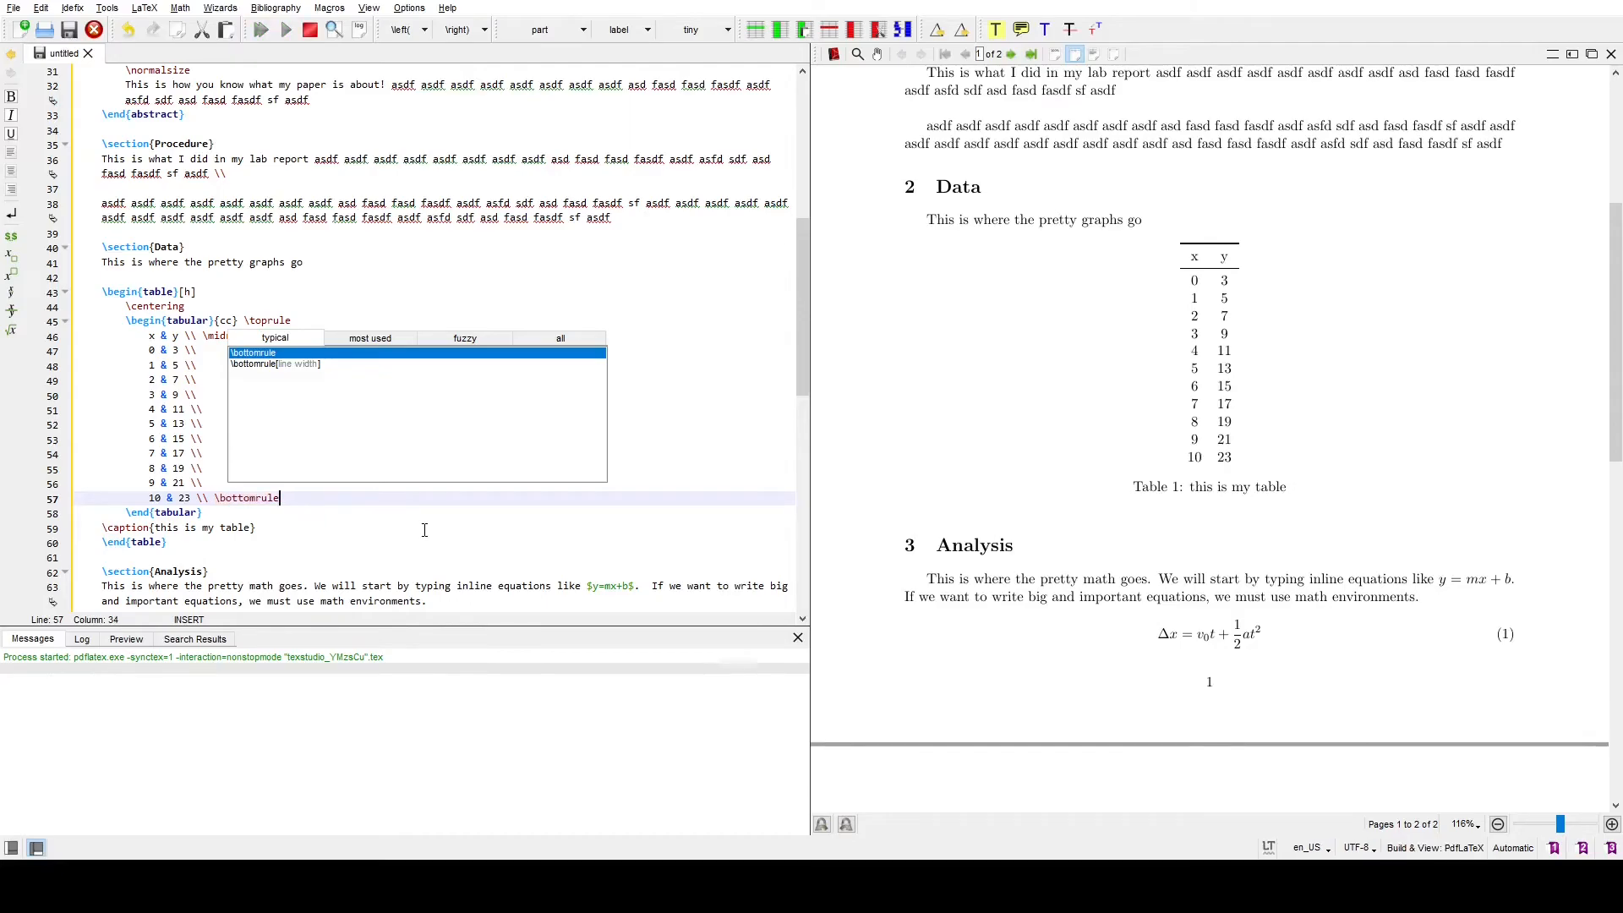
pyautogui.moveTo(1234, 279); pyautogui.dragTo(1217, 355)
pyautogui.click(1211, 273)
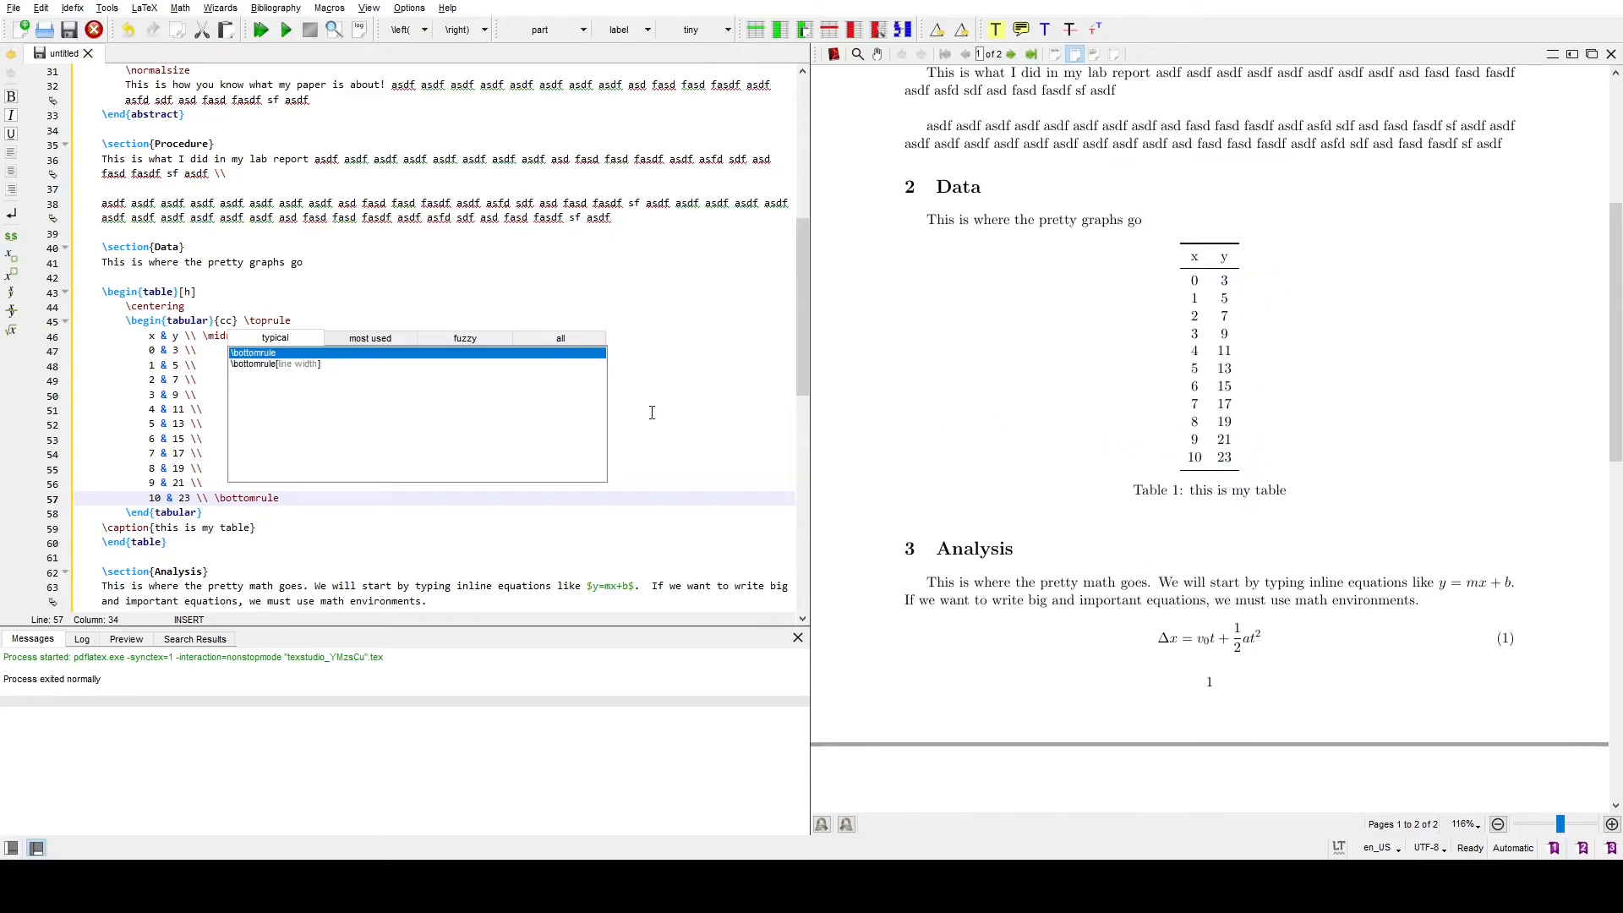
pyautogui.click(685, 411)
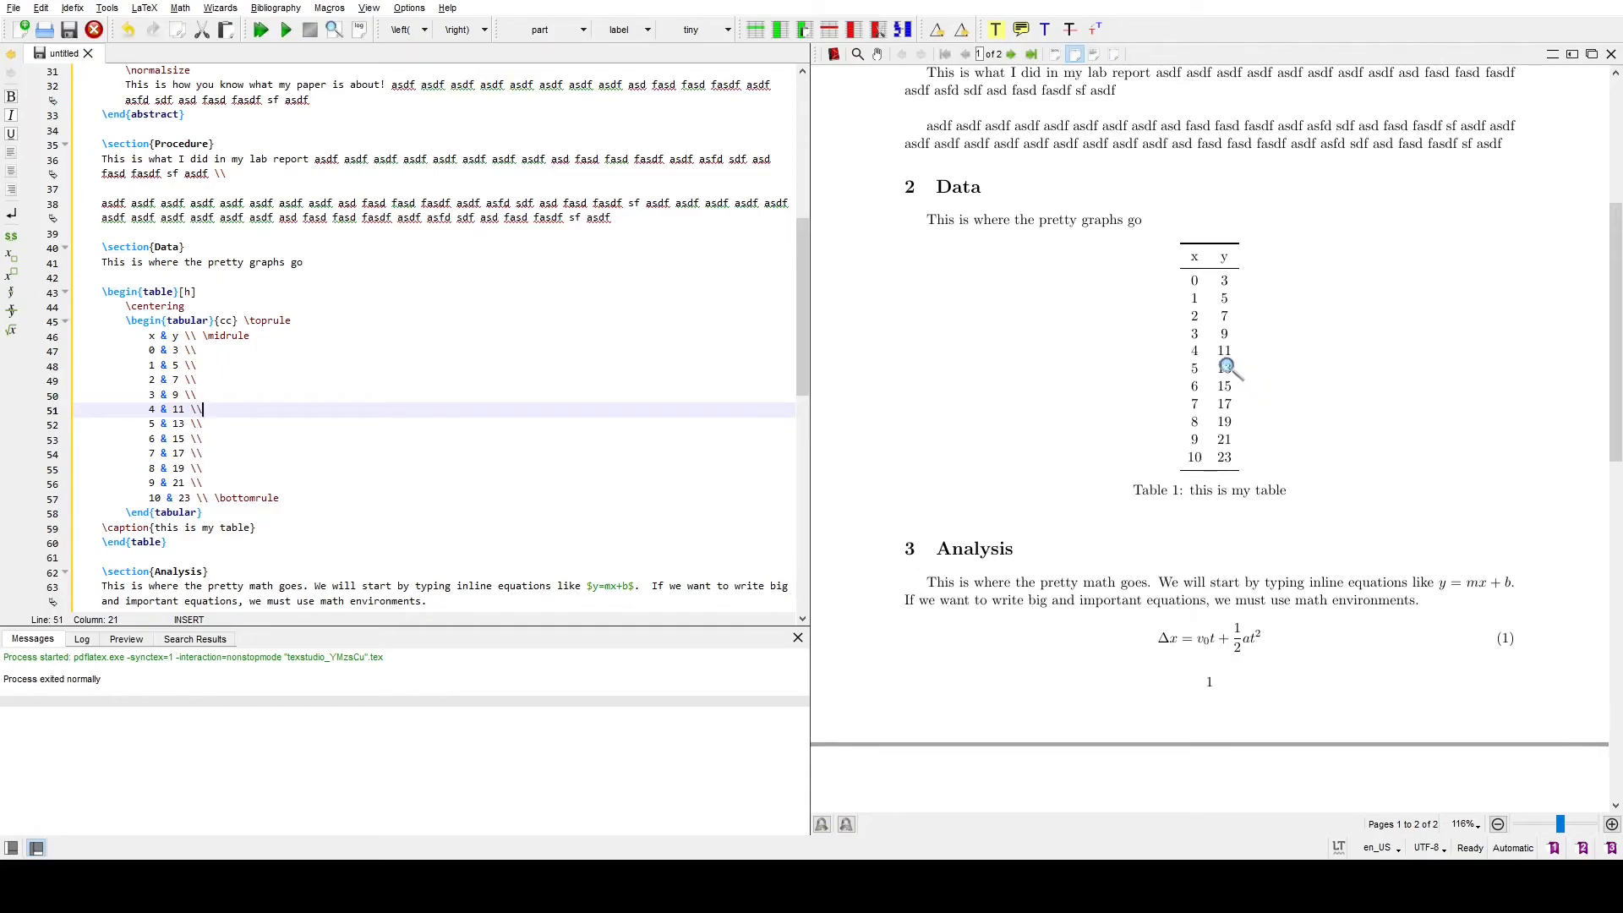
# - Select the whole tabular block, from \begin{tabular} to \end{tabular}, and align its columns in the source code
pyautogui.click(1210, 280)
pyautogui.moveTo(218, 517); pyautogui.dragTo(127, 325)
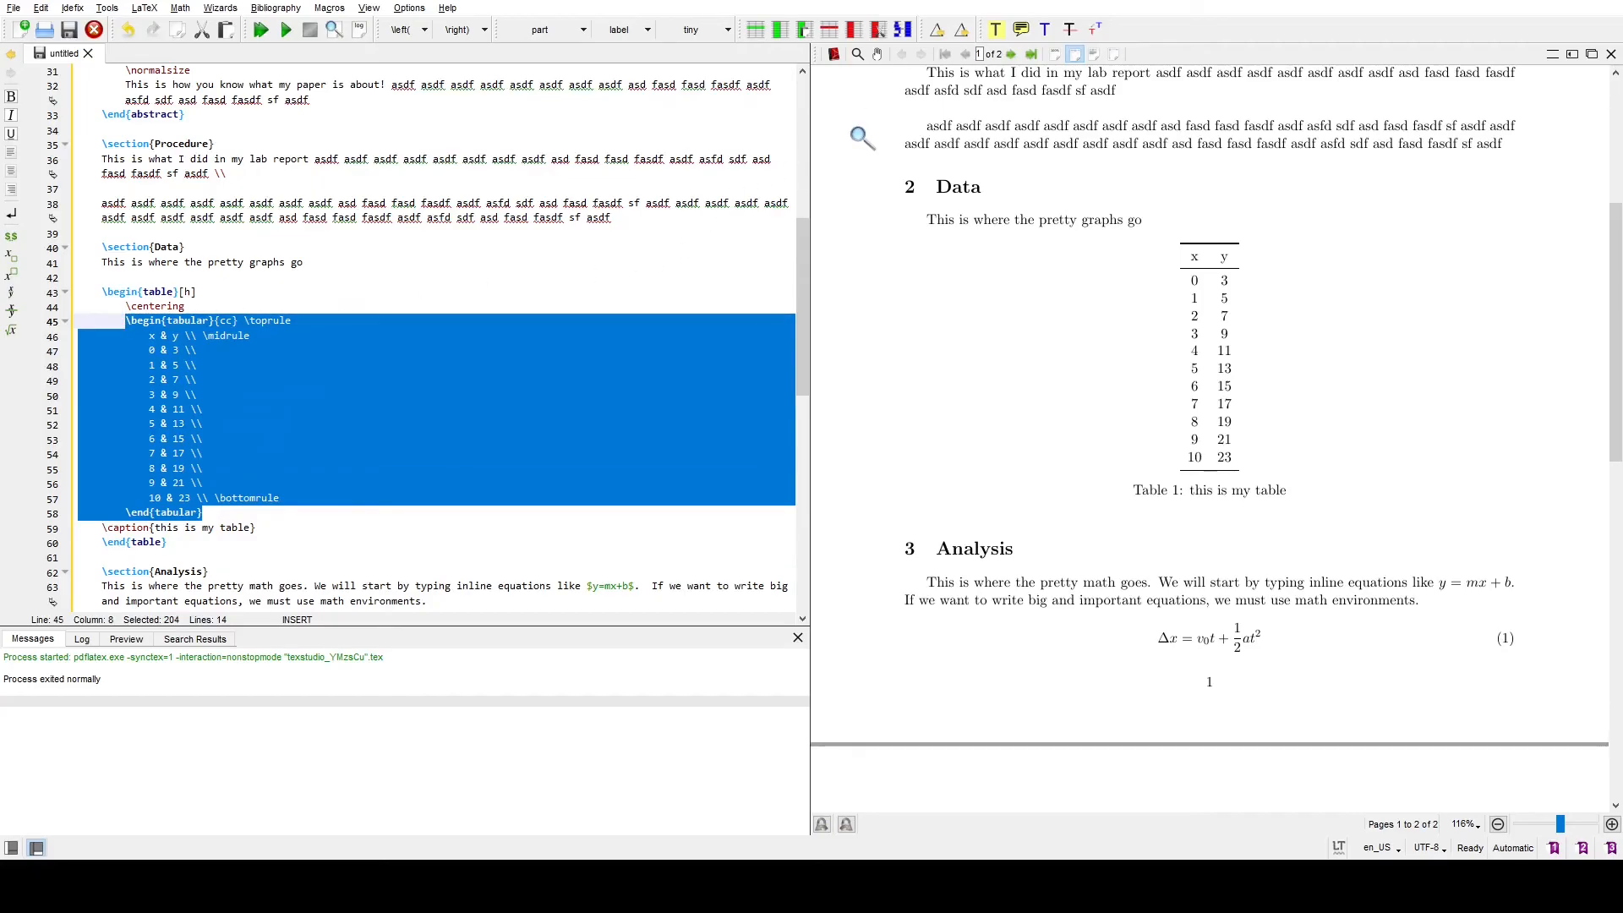
pyautogui.click(903, 32)
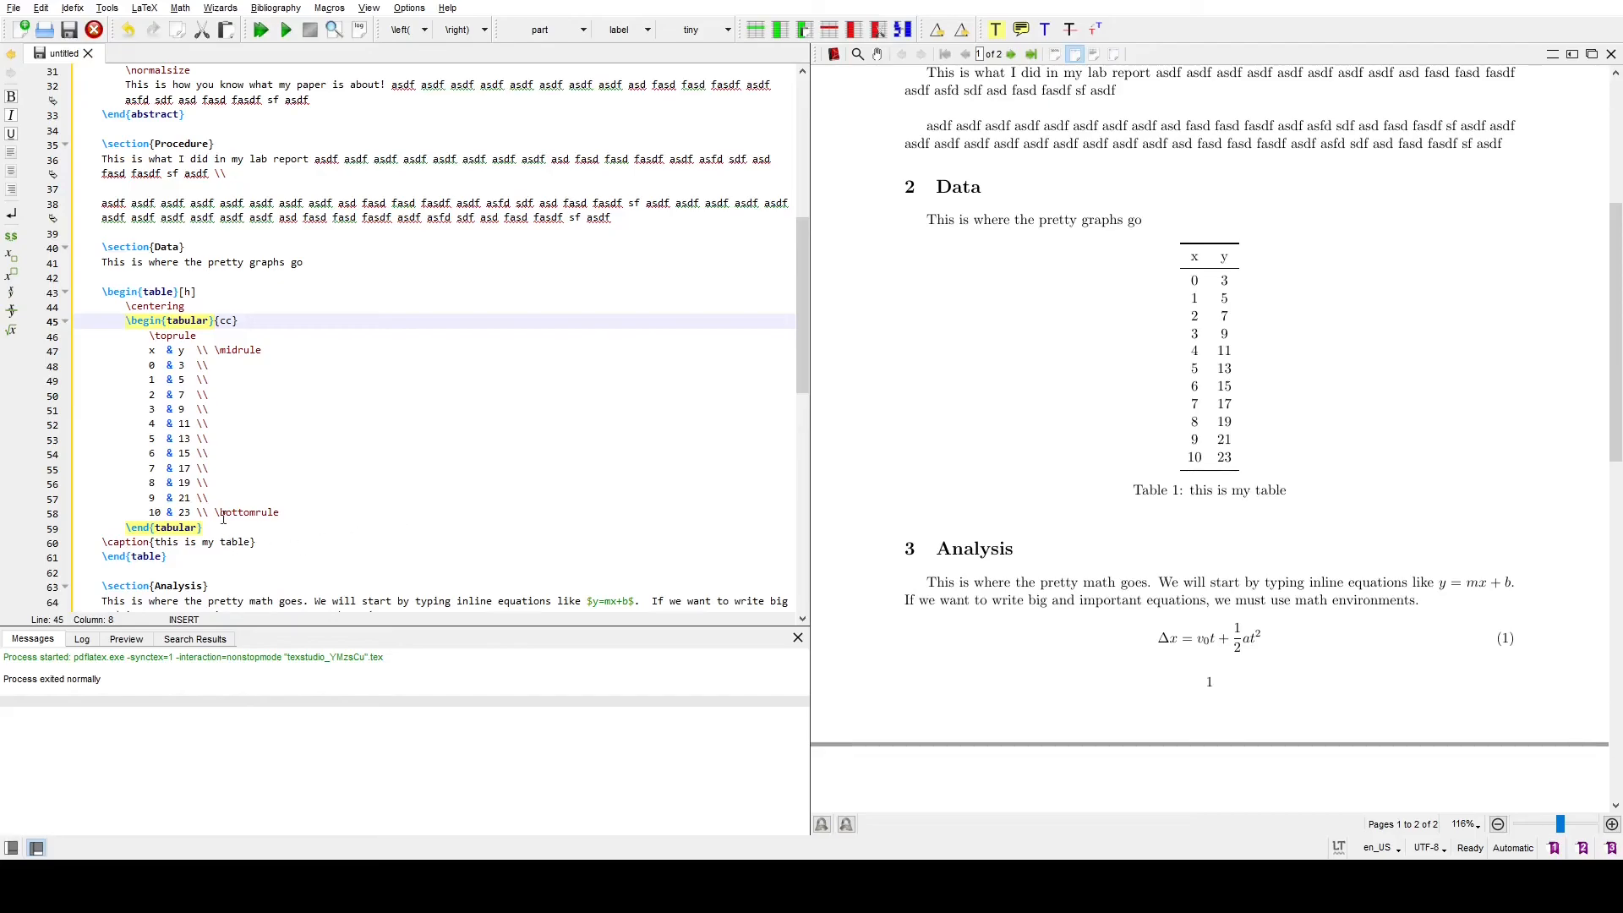